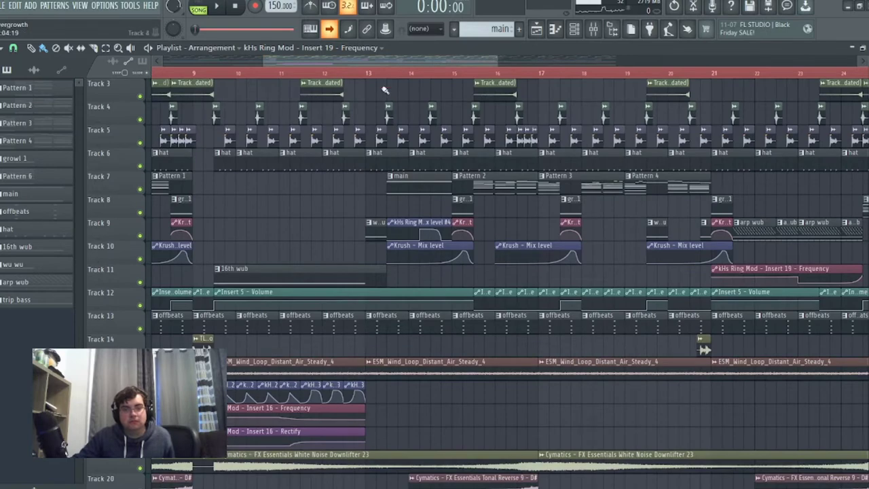
Step: Look over the playlist arrangement from the first bar to the end of the song and return to the beginning
scroll(780, 140, "down", 1)
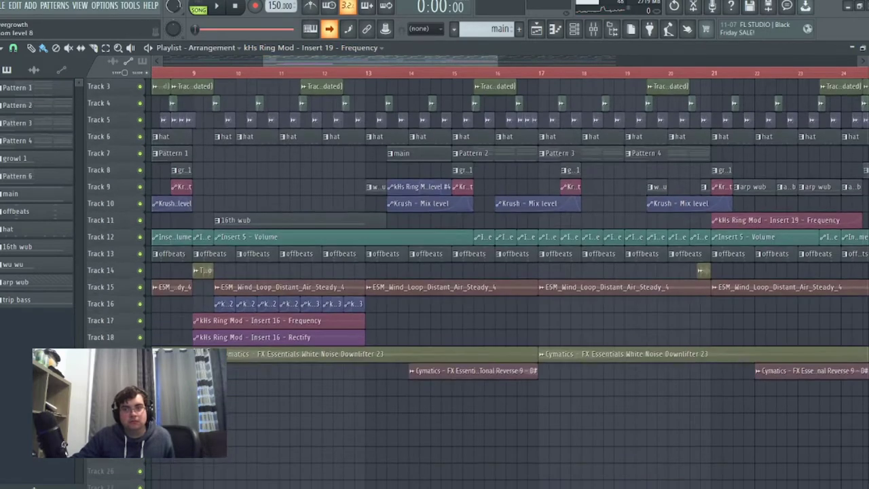
scroll(780, 139, "up", 2)
left_click_drag(448, 62, 487, 58)
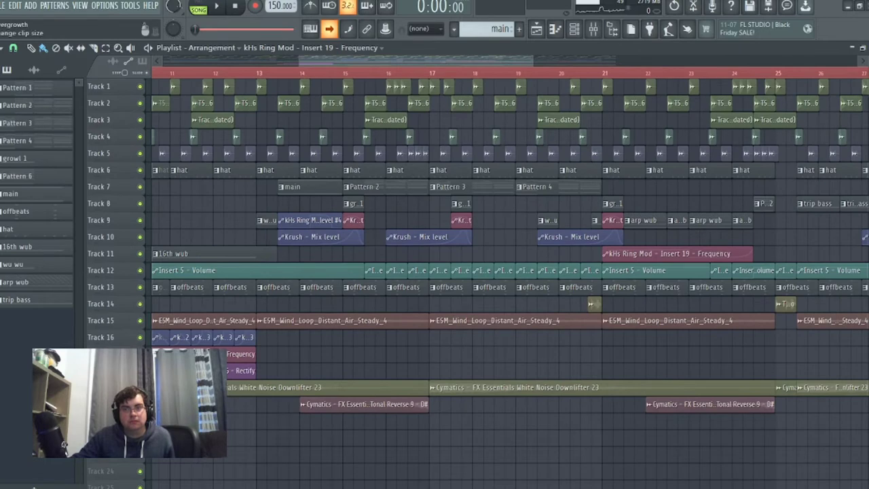
scroll(502, 272, "up", 2)
left_click_drag(390, 61, 420, 75)
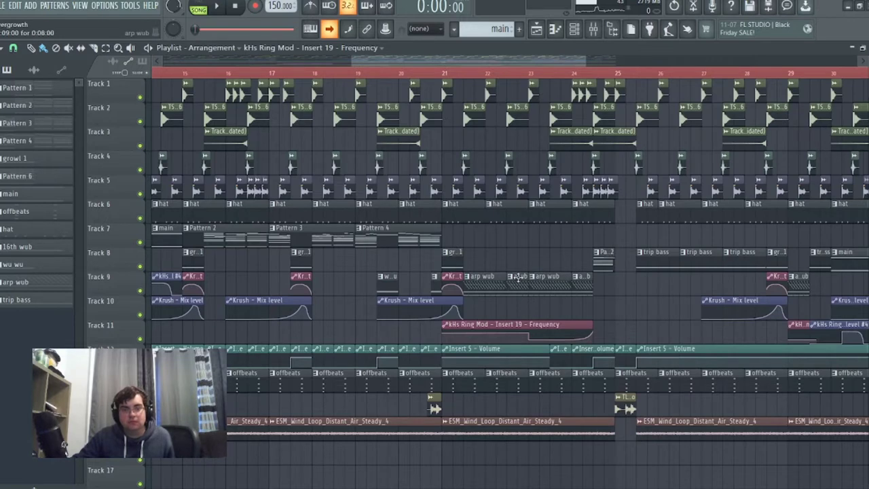
left_click_drag(447, 65, 540, 75)
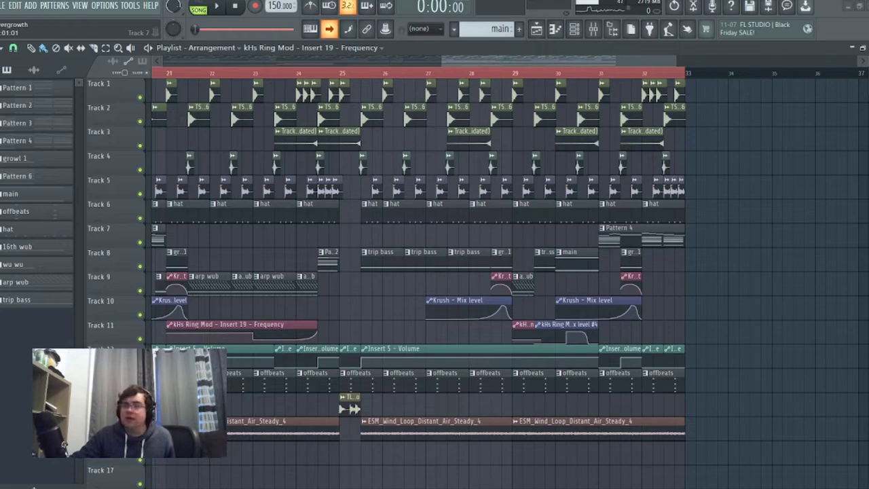
left_click_drag(477, 61, 8, 159)
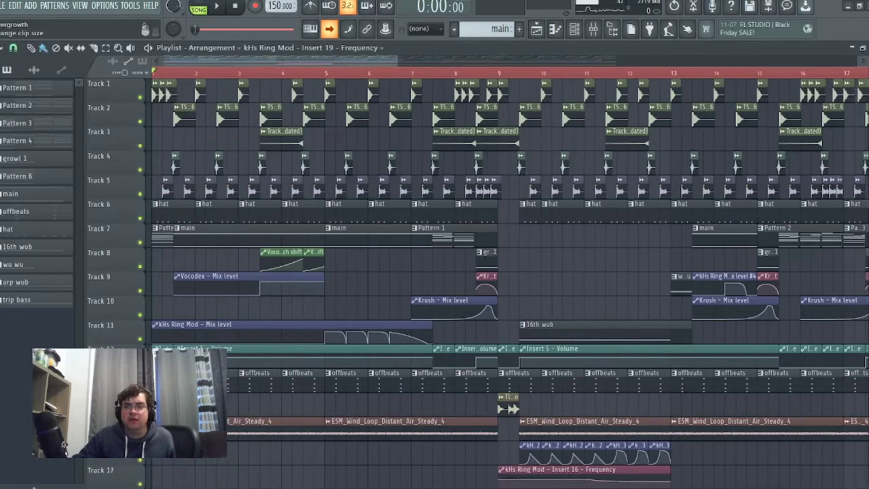
mouse_move(868, 61)
left_mouse_down()
mouse_move(867, 71)
mouse_move(868, 61)
left_mouse_up()
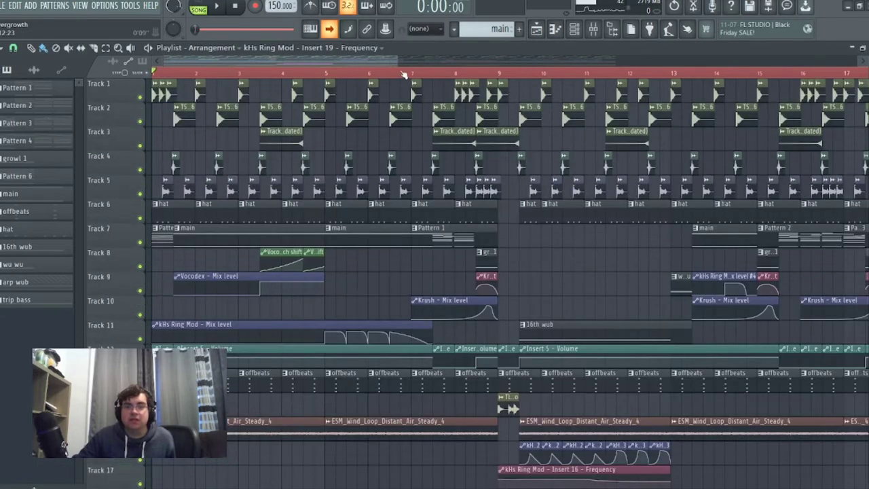
left_click_drag(395, 62, 440, 90)
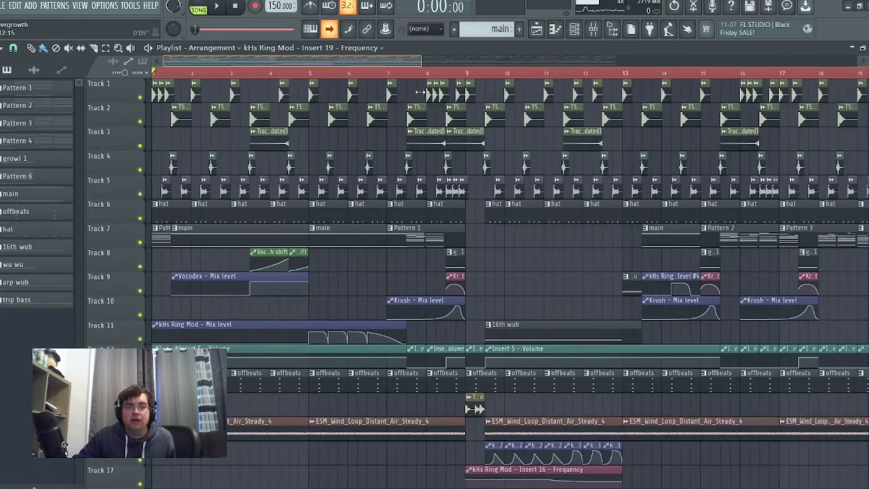
Step: Solo Tracks 1 to 5 in the playlist and play the drums from the start of the song
right_click(140, 98)
left_click(143, 122)
left_click(143, 146)
left_click(144, 171)
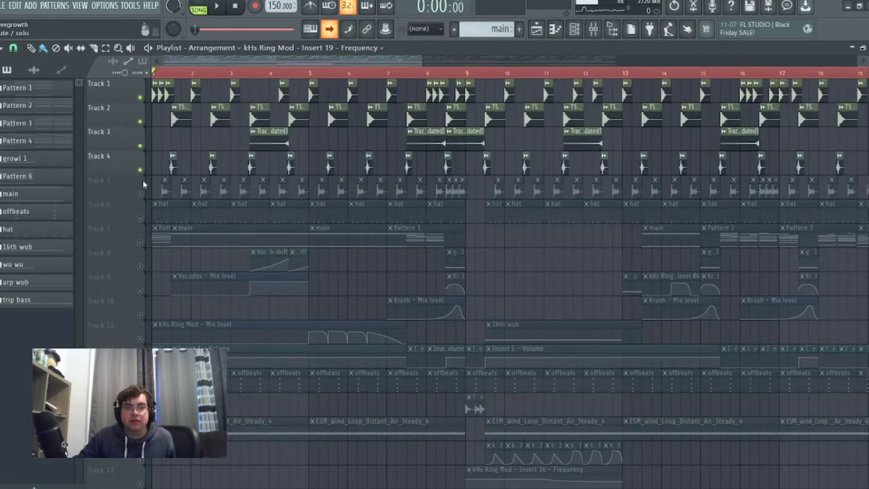
left_click(145, 192)
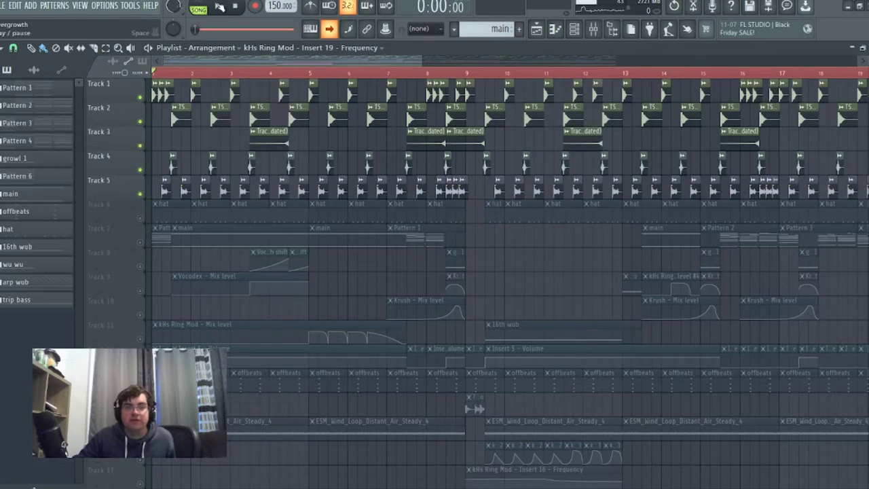
left_click(217, 6)
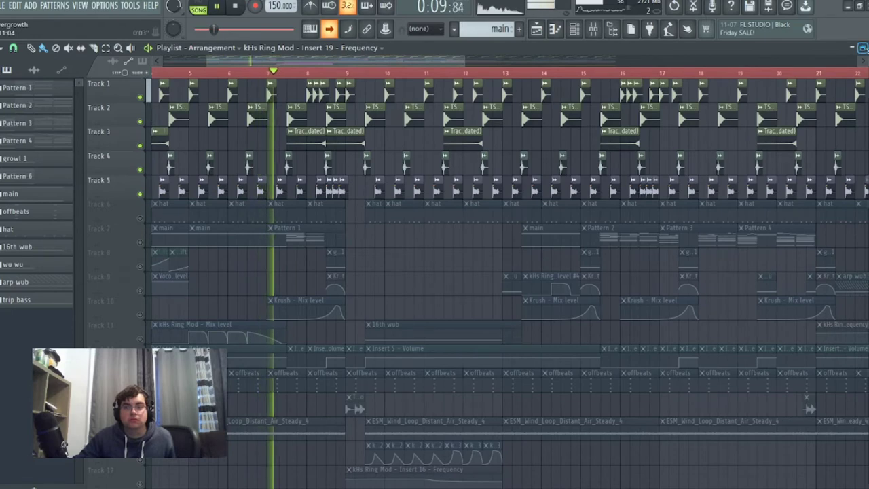
Step: Restore the playlist from its maximized size, show the mixer to check the drum levels, and stop playback
left_click(863, 47)
left_click(594, 29)
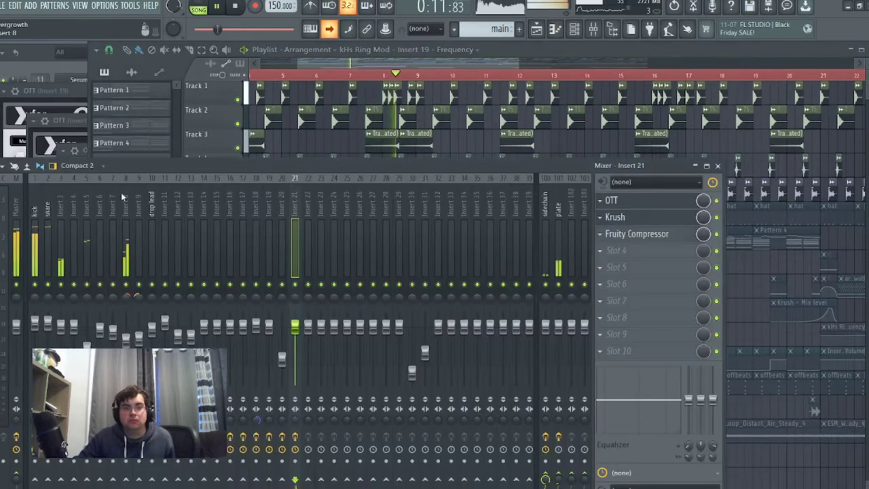
left_click(234, 7)
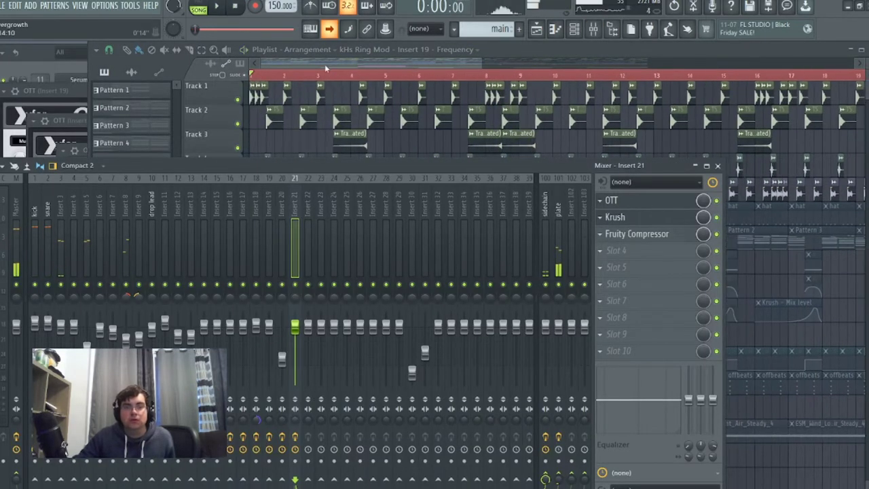
Step: Identify the kick clip on Track 1 and the snare clip on Track 2, and inspect the snare channel's effects in the mixer
left_click(288, 96)
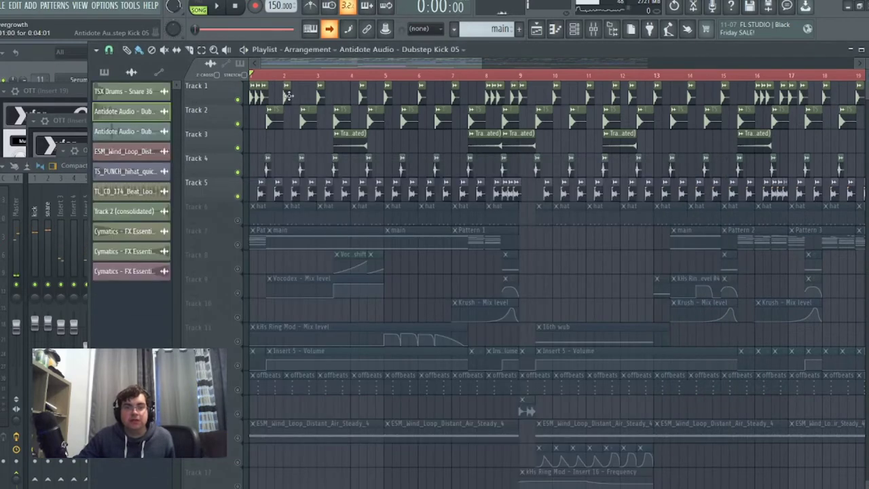
left_click(268, 124)
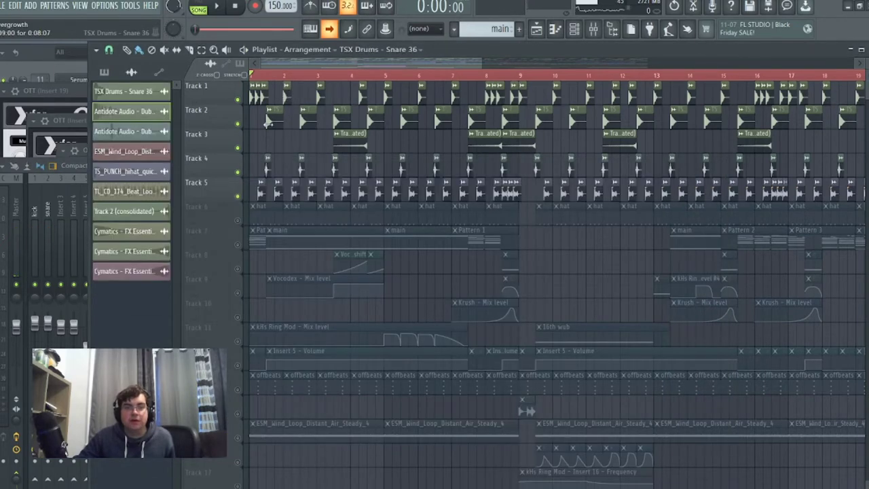
left_click(71, 180)
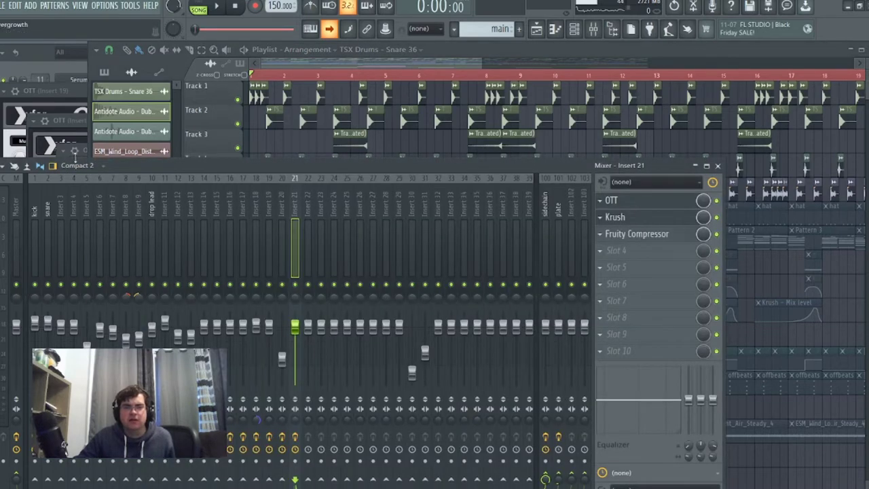
left_click(47, 201)
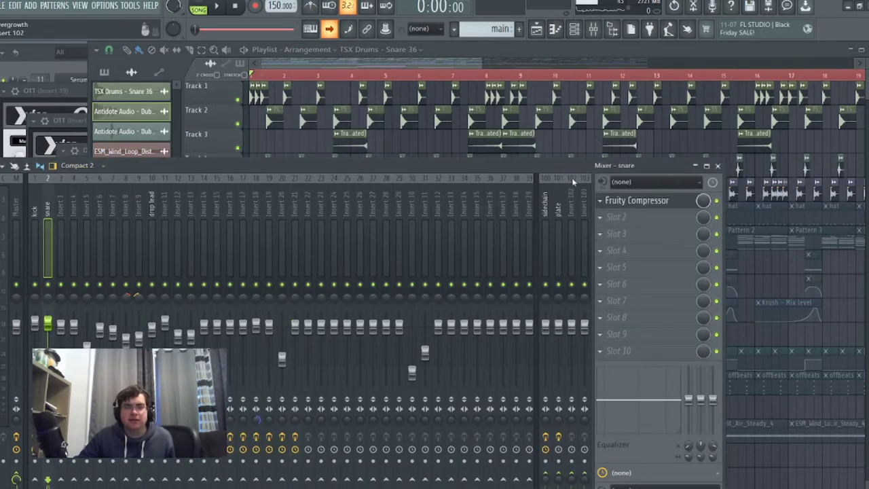
left_click(395, 68)
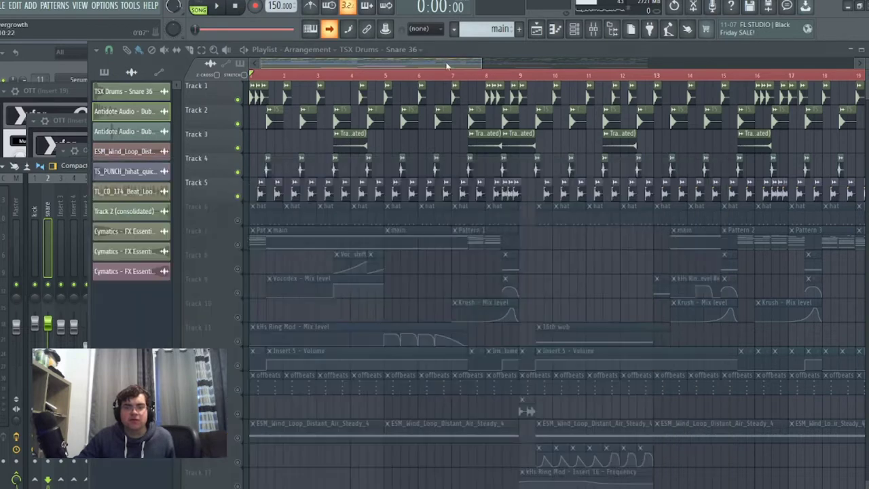
left_click(50, 203)
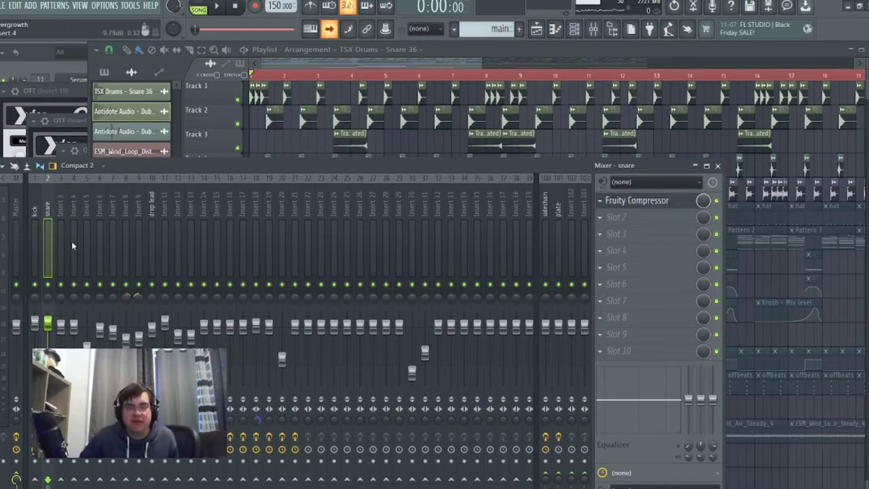
left_click(332, 64)
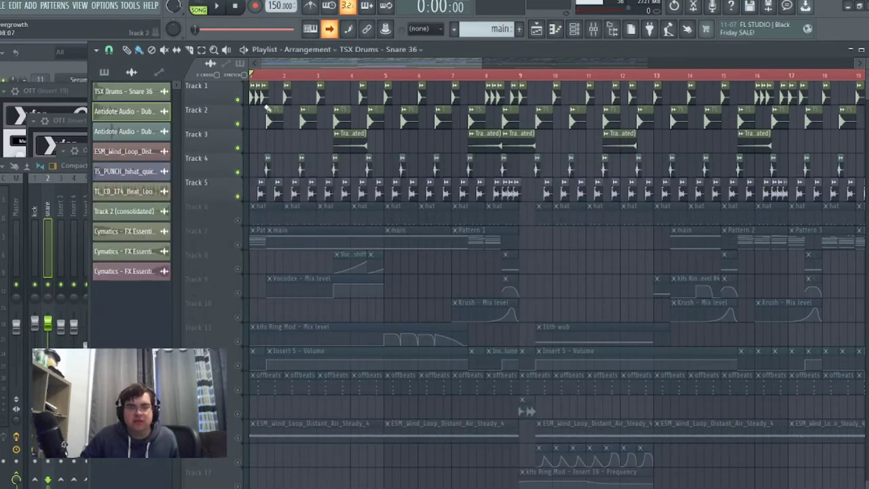
Step: Select the percussion sample on Track 4, solo that track, and play it briefly from the start
left_click(267, 165)
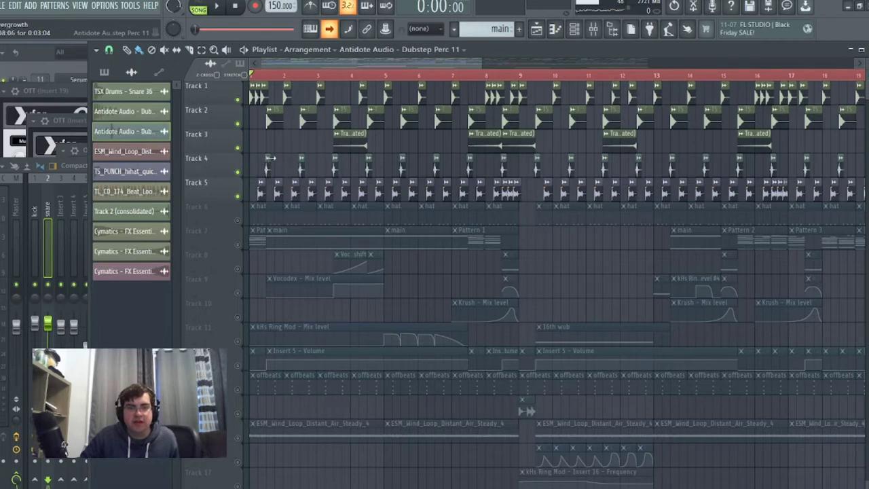
right_click(238, 171)
left_click(224, 5)
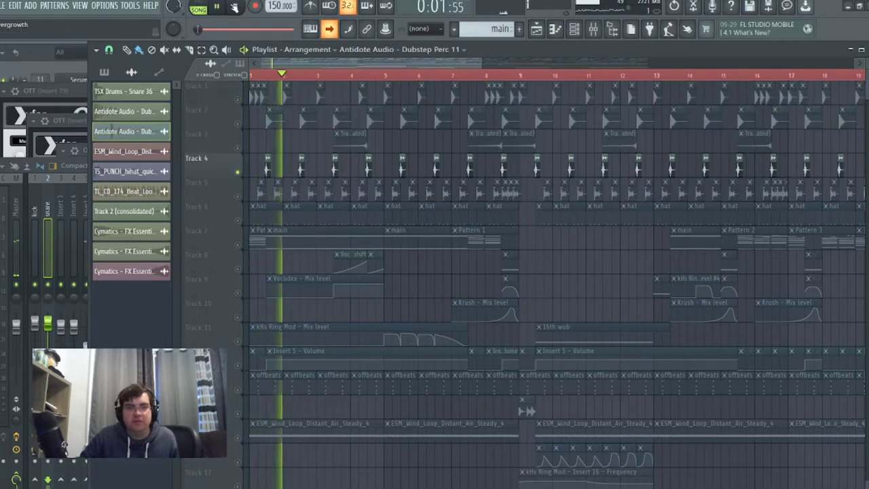
left_click(233, 7)
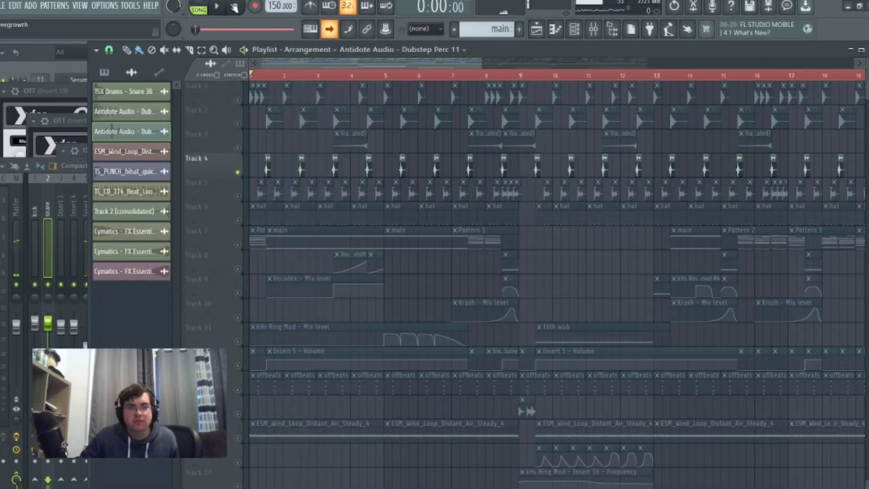
Step: Solo Tracks 5 and 6 and listen to the hi-hats together from the start
right_click(239, 197)
left_click(238, 219)
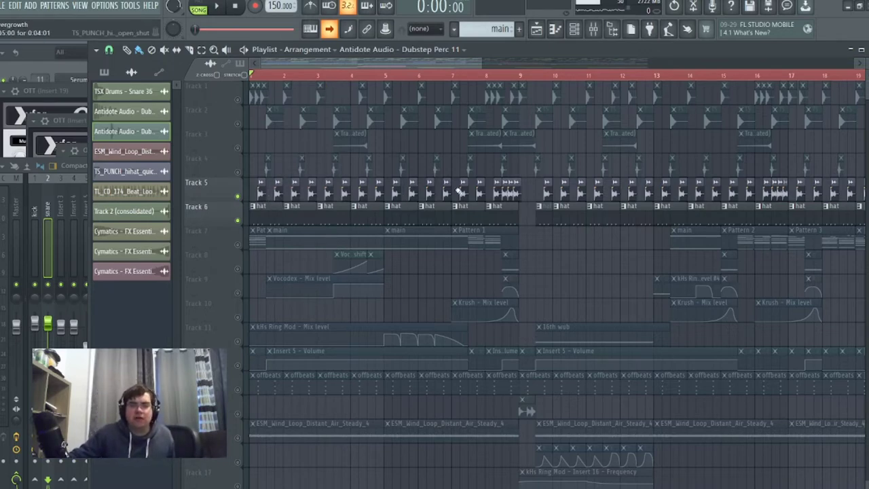
left_click(218, 12)
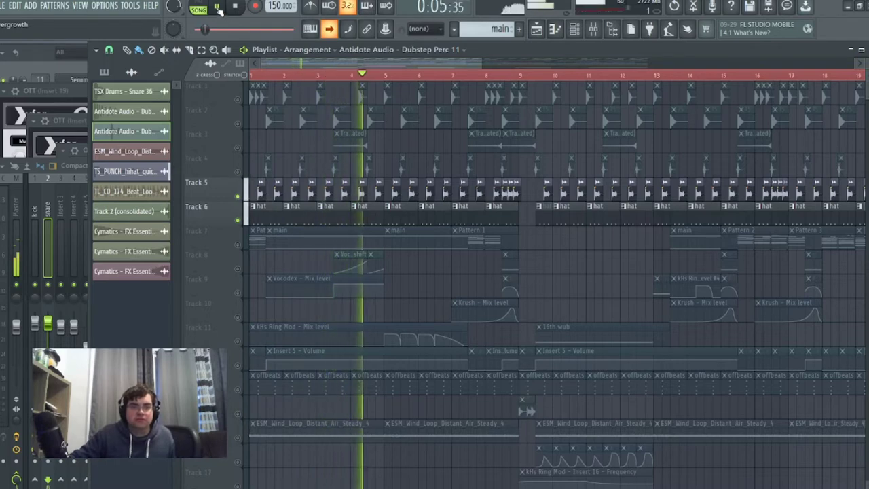
key("space")
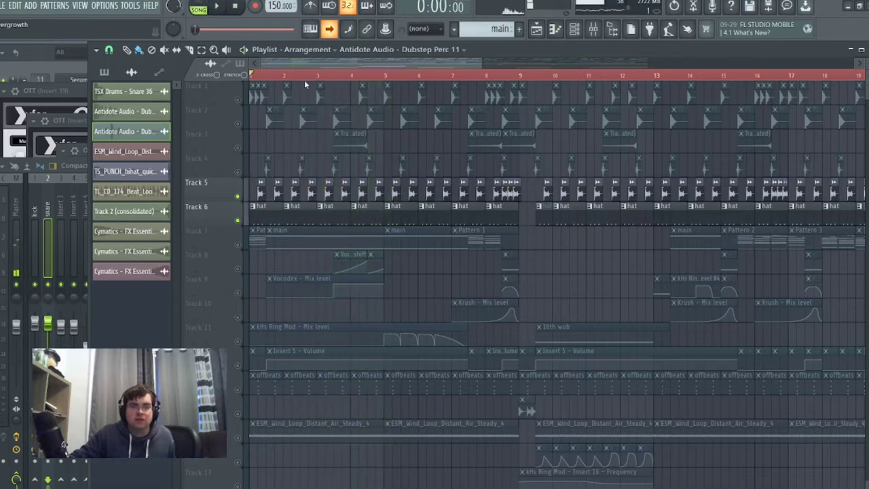
Step: Solo Track 3, play it from the start of its first clip, and stop with the playhead back at the beginning
left_click(237, 148, "ctrl")
mouse_move(341, 79)
left_mouse_down()
mouse_move(385, 76)
mouse_move(363, 78)
left_mouse_up()
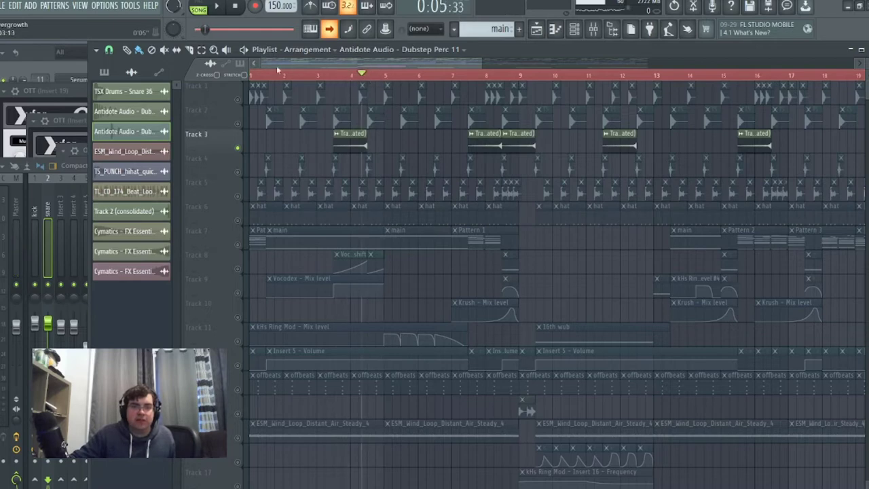
left_click(331, 72)
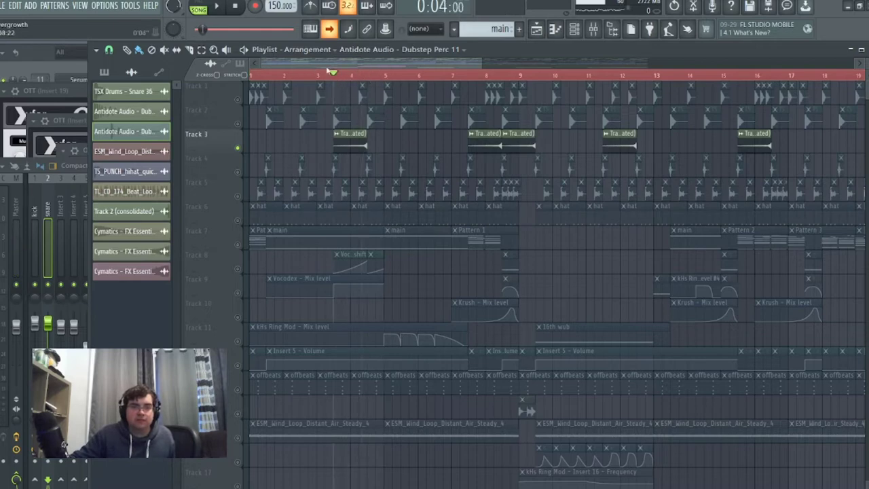
left_click(221, 11)
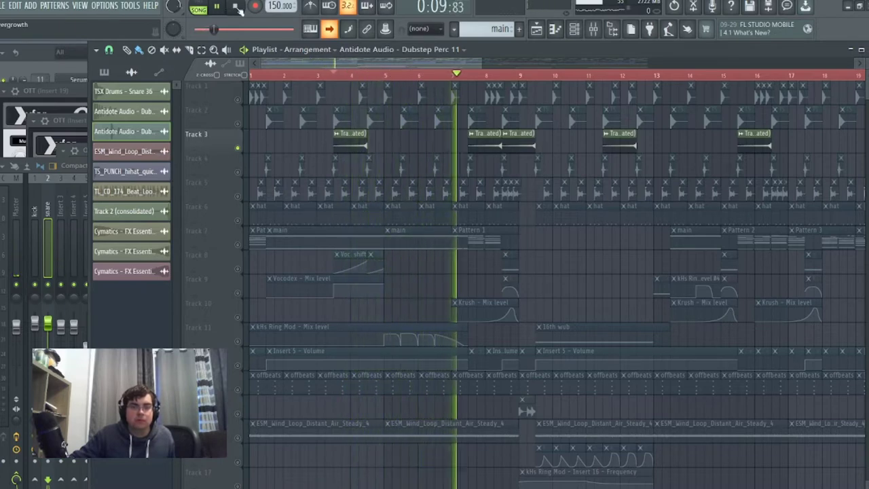
left_click(238, 7)
left_click(238, 7)
Step: Look through the lower playlist tracks and turn off the solo on Track 3 to reactivate all tracks
scroll(502, 264, "down", 2)
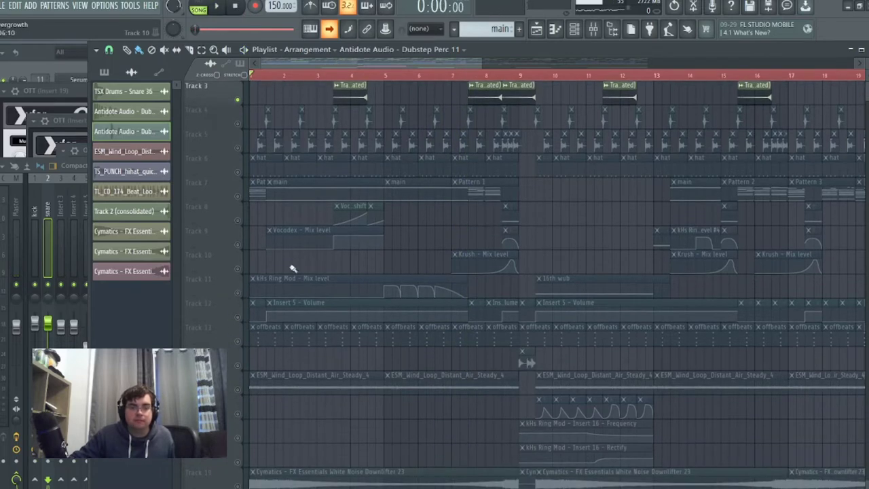
scroll(252, 228, "down", 4)
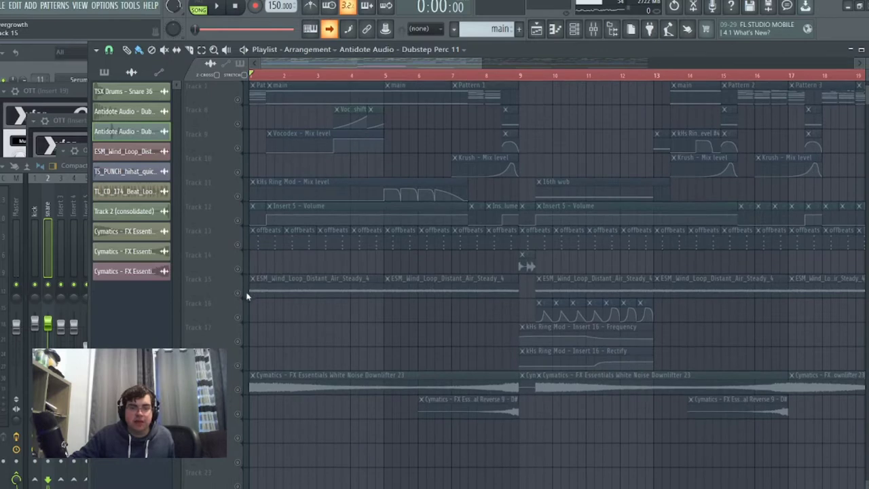
scroll(239, 297, "up", 6)
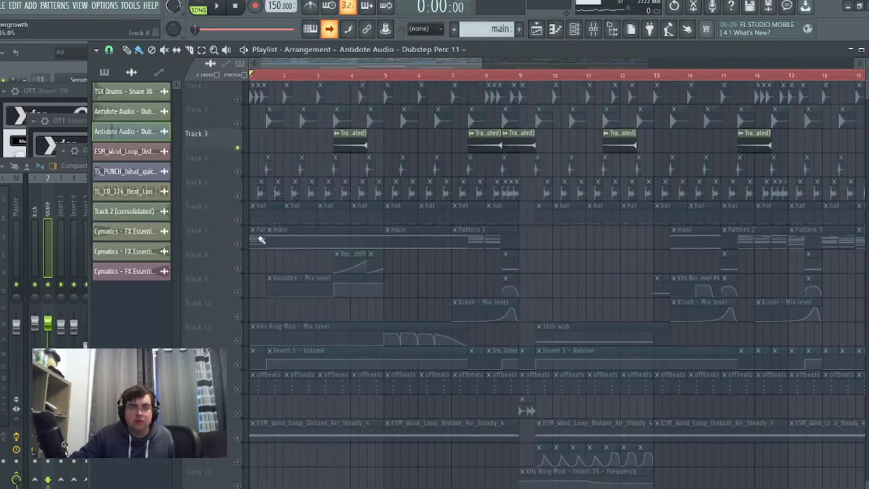
right_click(238, 149)
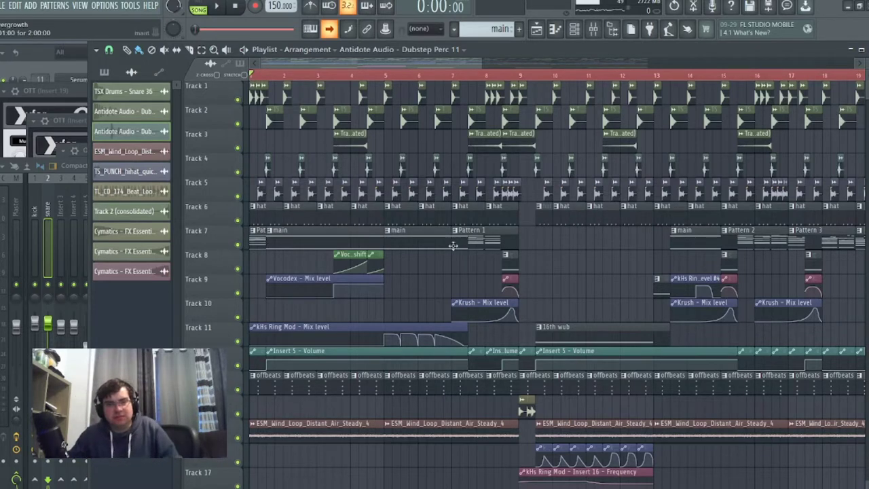
Step: Place the playhead at bar 7, solo Tracks 7 and 8, and move the main clip at bar 5 from Track 7 to Track 8
left_click(453, 73)
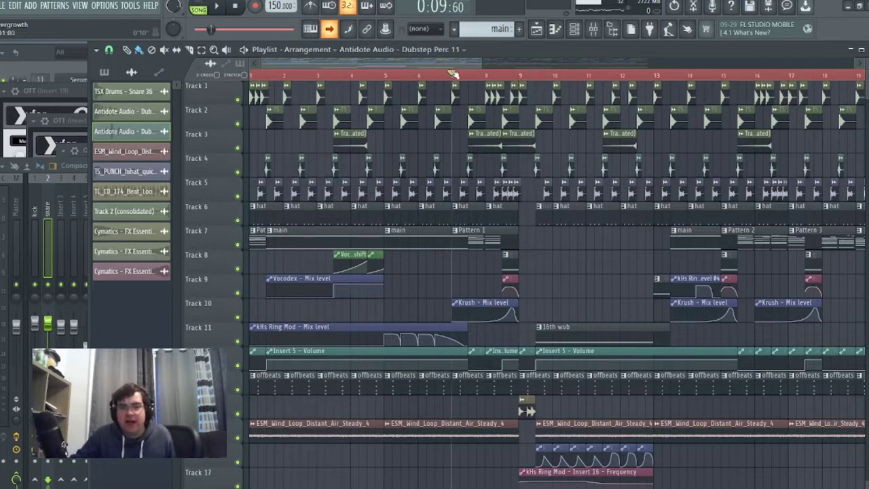
right_click(238, 246)
left_click_drag(393, 232, 394, 267)
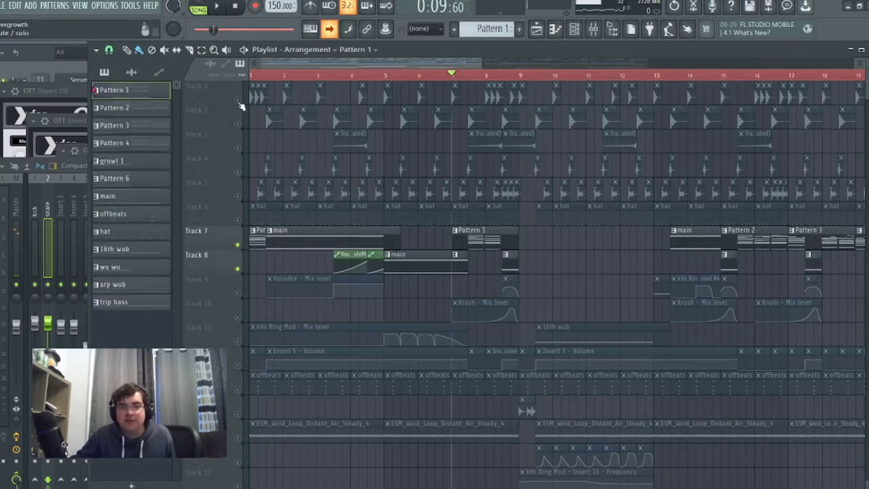
Step: Unmute Tracks 1 and 2 and play the kick and snare together with Pattern 1 from bar 7
left_click(238, 100)
left_click(237, 123)
left_click(218, 6)
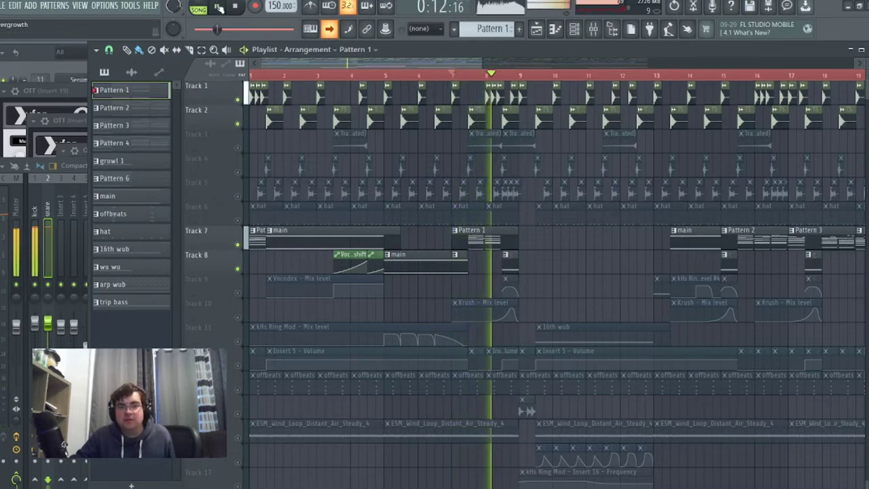
Step: Stop playback and audition Pattern 1's two Serum chords with the piano roll's playback tool, returning to the playlist
key("space")
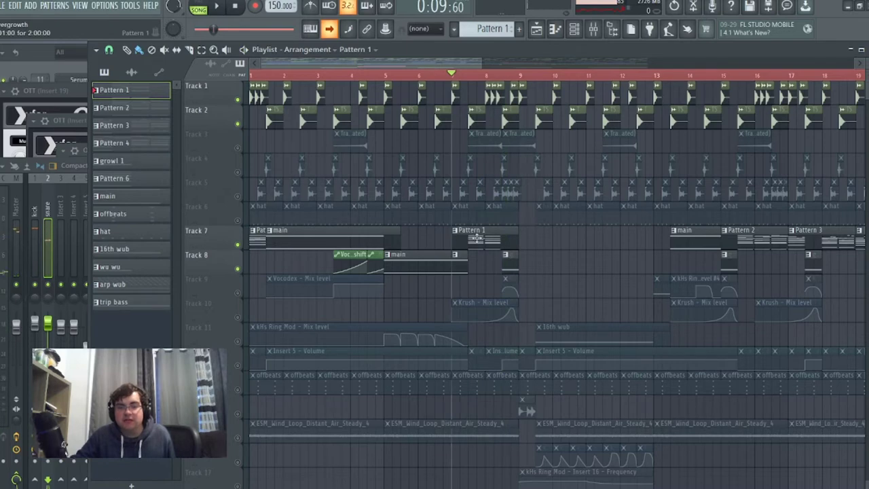
double_click(475, 237)
scroll(260, 149, "up", 3)
left_click(194, 71)
left_click(211, 122)
left_click(285, 128)
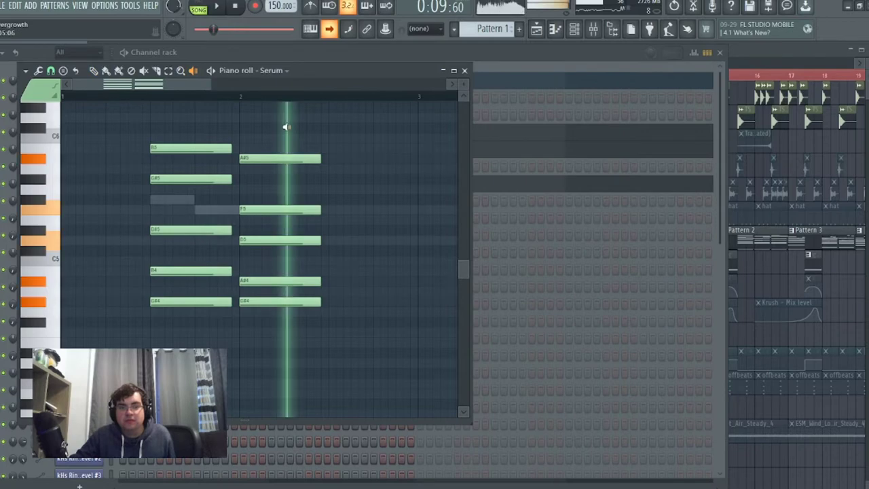
left_click(464, 72)
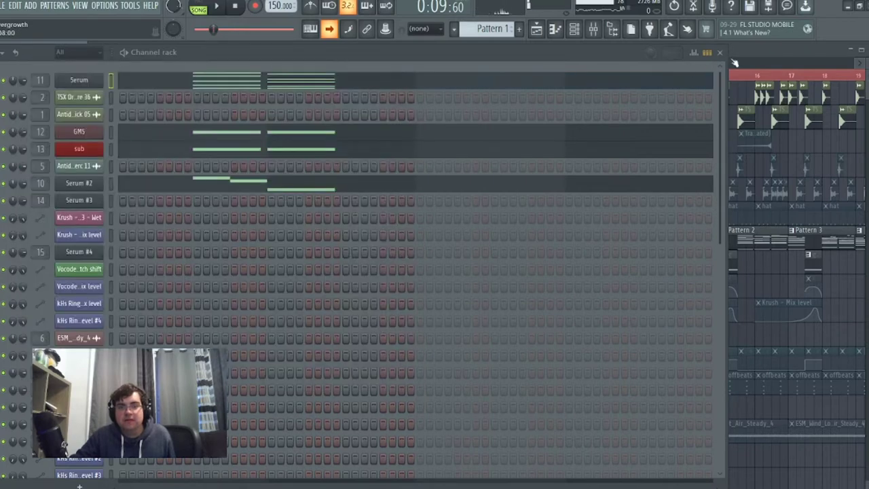
left_click(724, 53)
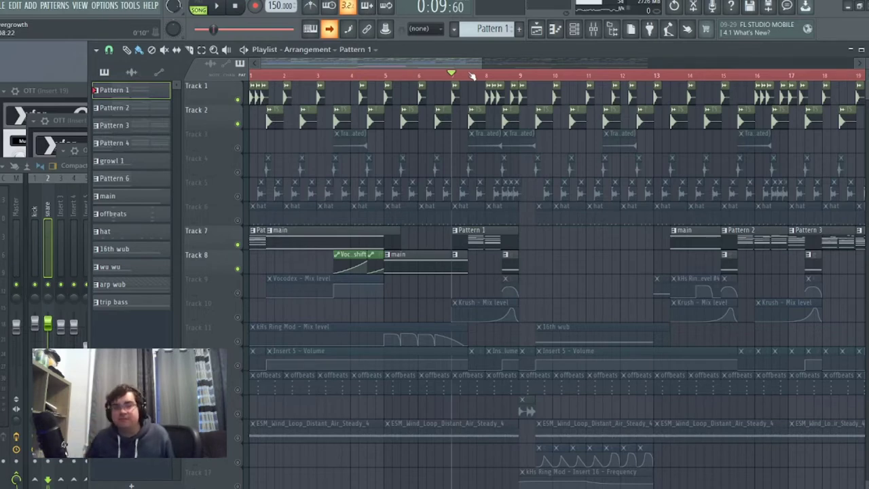
Step: Close the OTT window for Insert 19 and view that insert's effect chain in the mixer
left_click(69, 90)
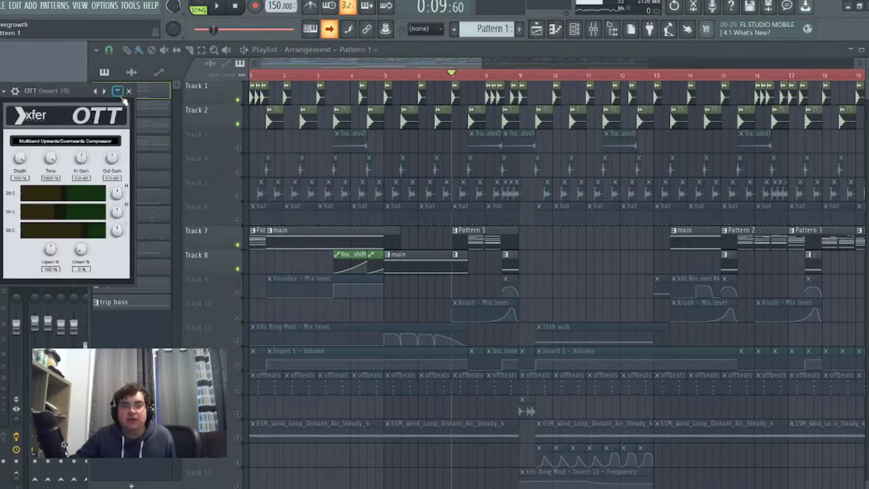
left_click(129, 91)
key("F9")
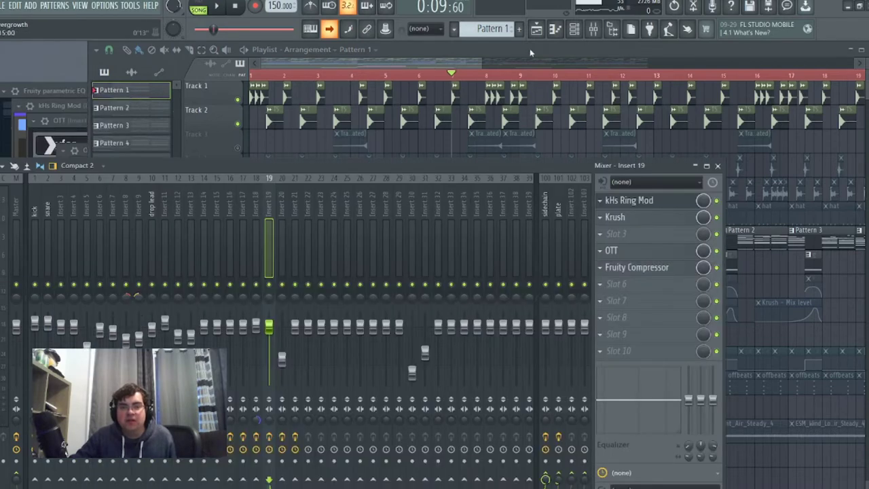
key("F9")
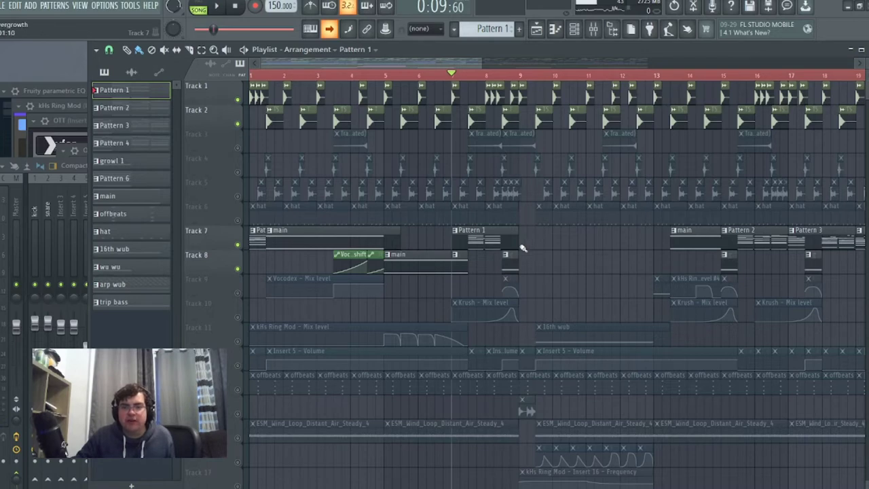
Step: Solo Track 7 and examine Pattern 1's Serum chords and the ghost notes beneath them in the piano roll
left_click_drag(443, 64, 534, 91)
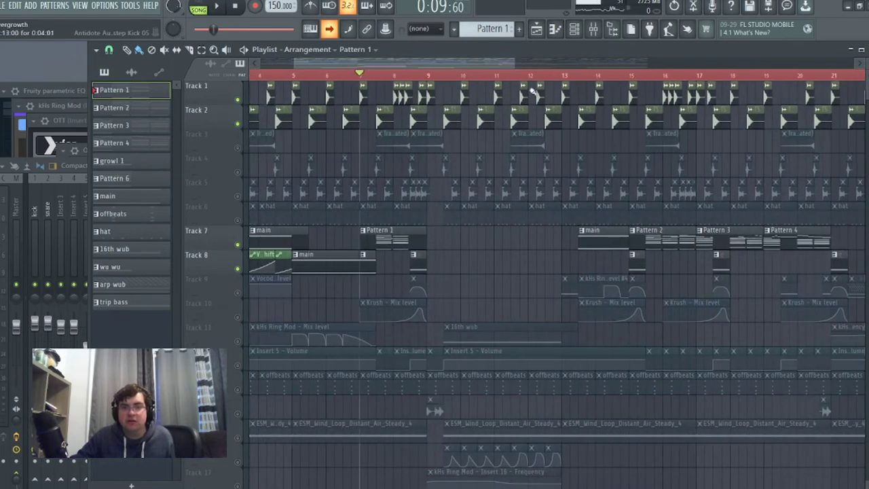
right_click(238, 244)
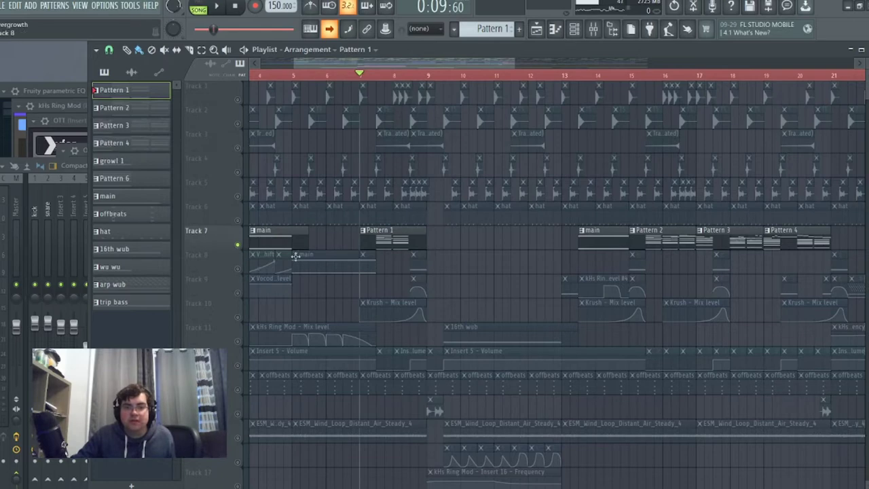
double_click(385, 241)
scroll(209, 211, "up", 3)
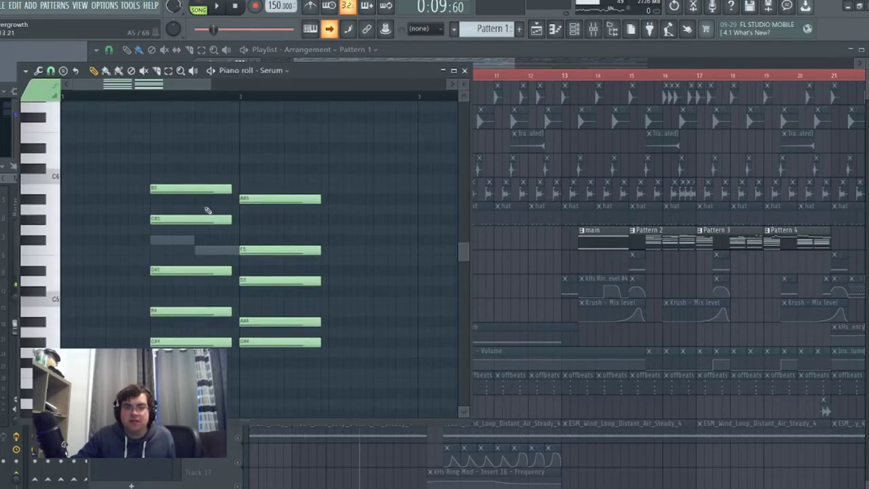
scroll(227, 203, "down", 4)
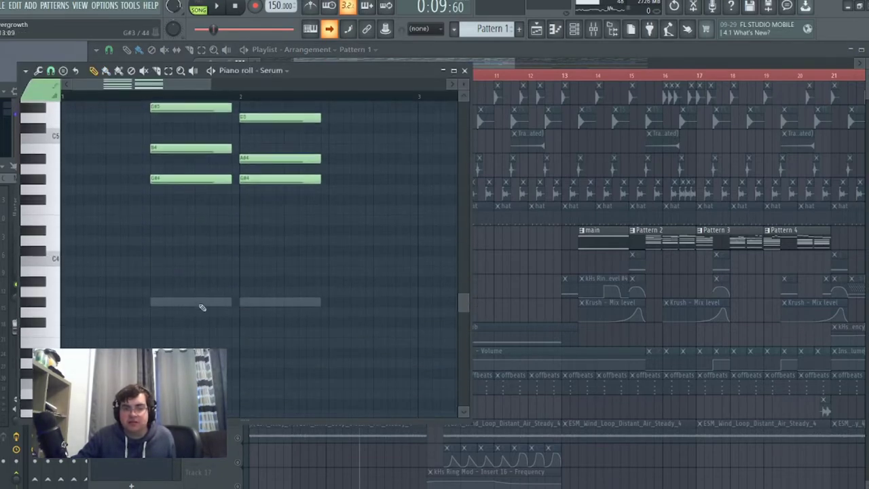
scroll(202, 307, "up", 4)
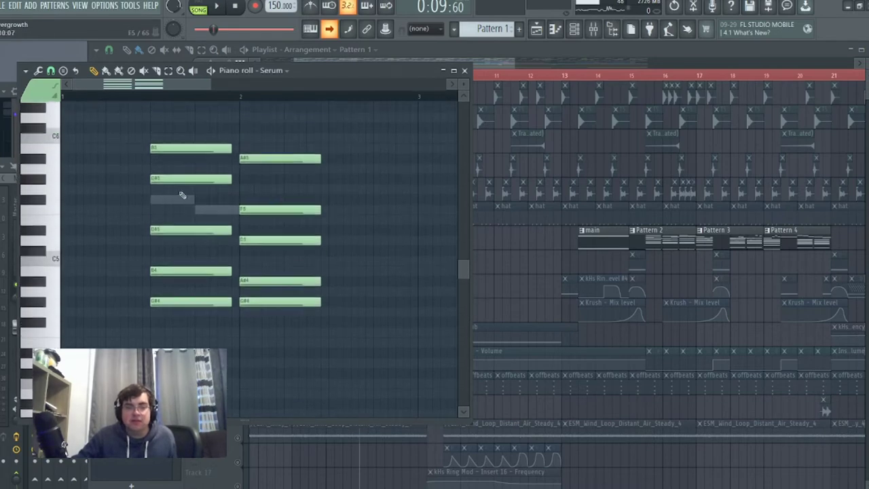
left_click(467, 71)
Step: Move the main clip at bar 5 back to Track 7 and play the soloed Track 8 from the middle of bar 8
left_click_drag(435, 61, 453, 59)
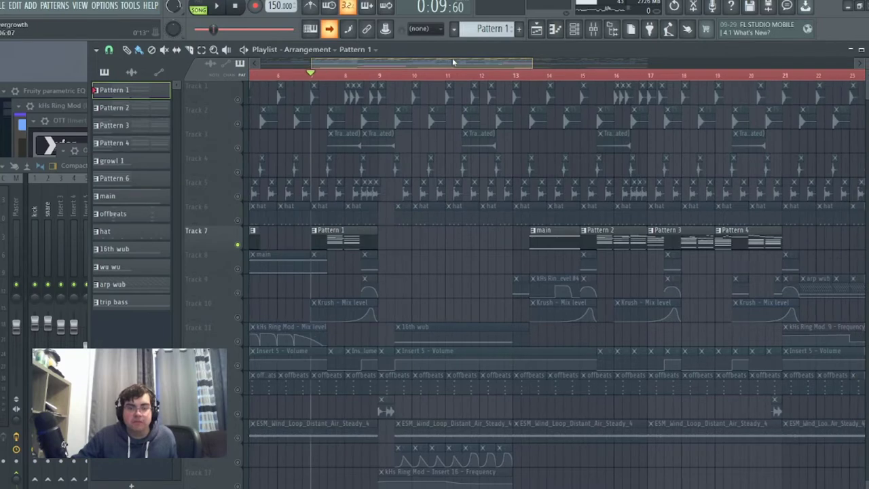
left_click_drag(370, 80, 362, 77)
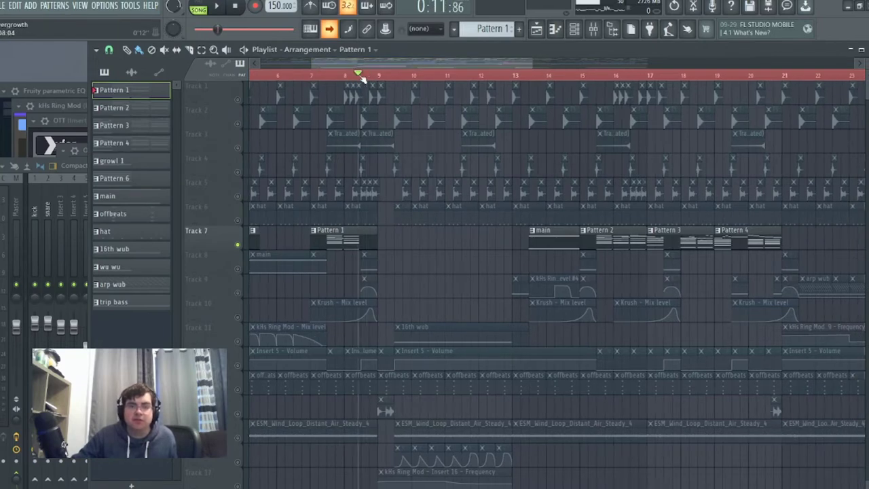
left_click(237, 264)
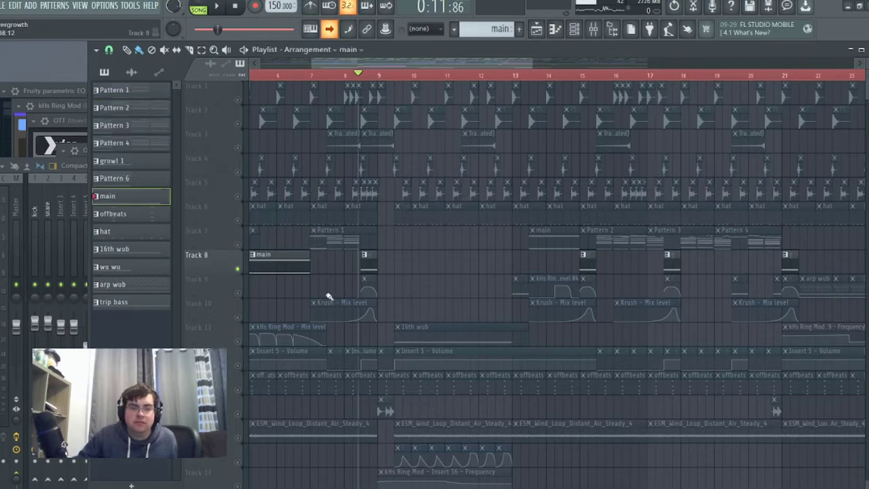
left_click_drag(288, 270, 286, 240)
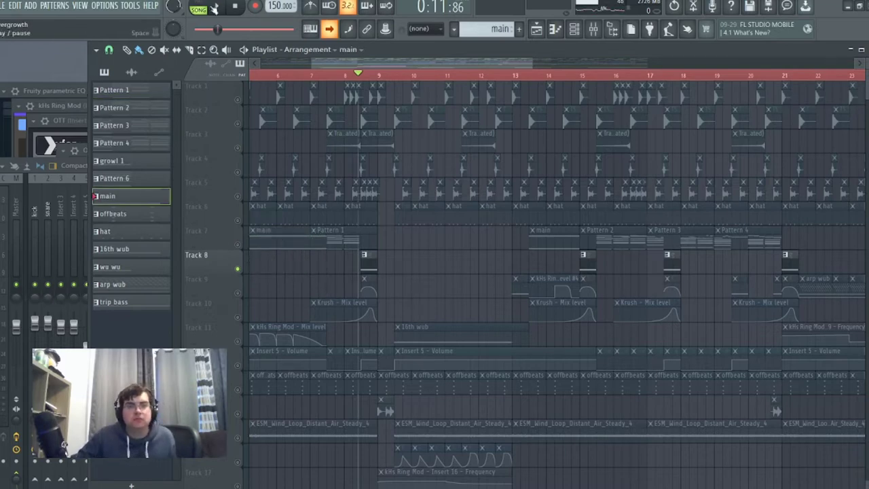
key("space")
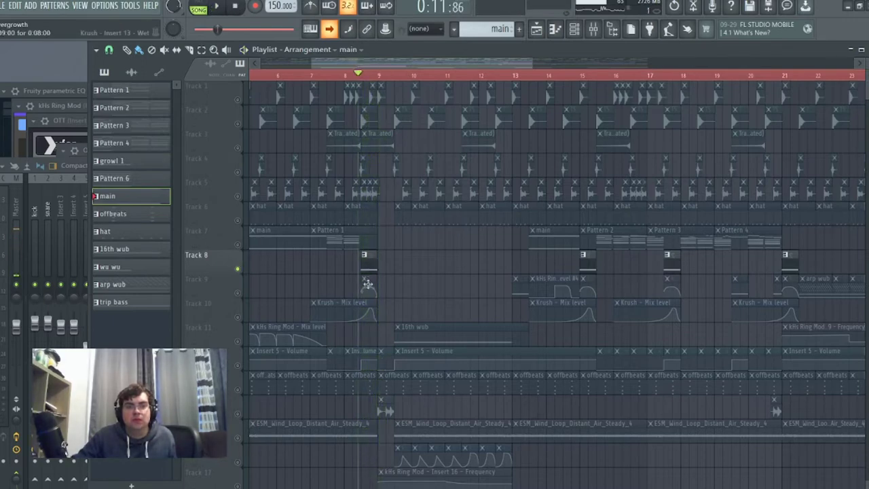
Step: Unmute Tracks 9 and 10, play the short Track 8 clip with its Krush automation from bar 7, and select the Krush Wet automation
left_click(238, 293)
left_click(238, 317)
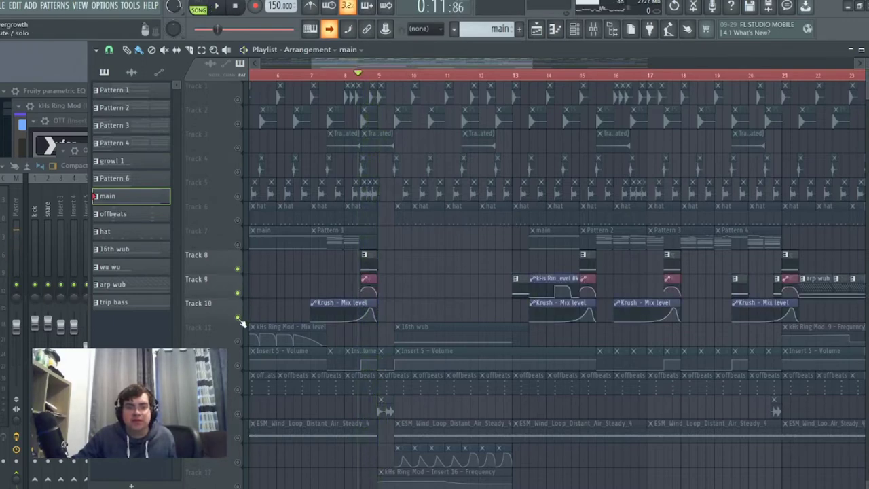
mouse_move(360, 77)
left_mouse_down()
mouse_move(310, 76)
mouse_move(322, 76)
left_mouse_up()
left_click(216, 6)
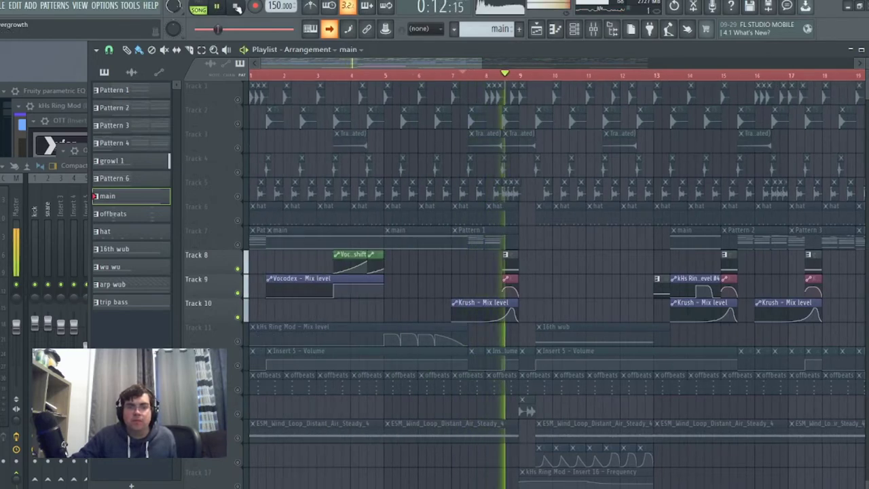
key("space")
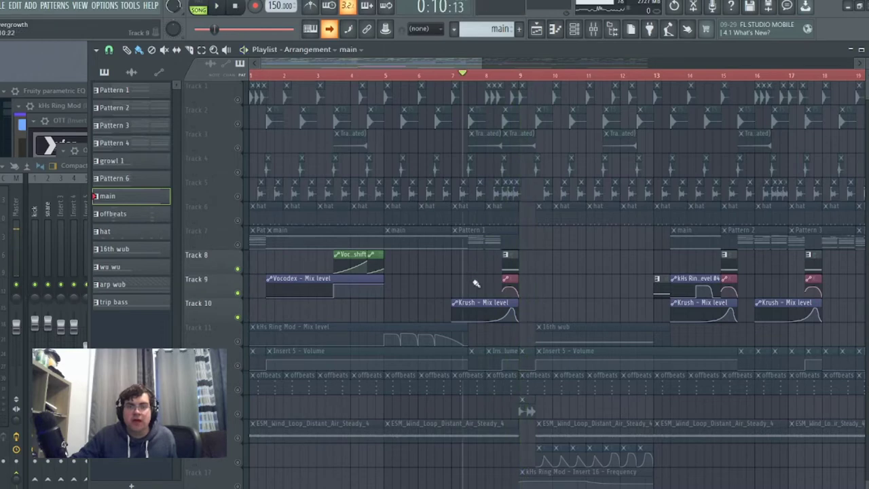
left_click_drag(519, 279, 511, 276)
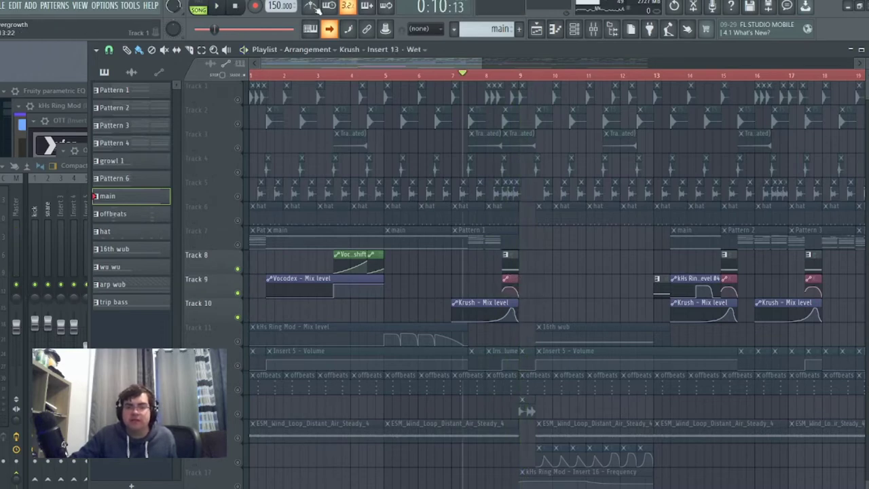
Step: Solo Track 7 and play it from the start of the first main clip, stopping around bar 5
left_click_drag(342, 63, 27, 83)
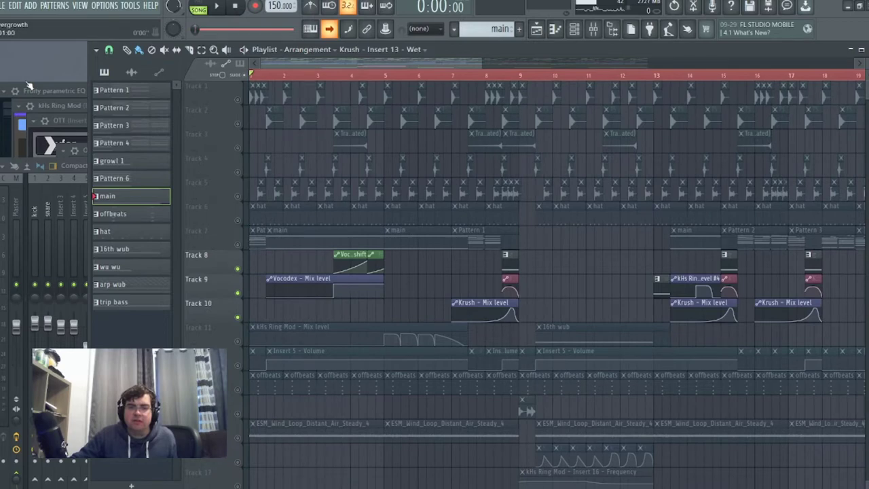
mouse_move(191, 129)
left_mouse_down()
mouse_move(417, 142)
mouse_move(274, 154)
left_mouse_up()
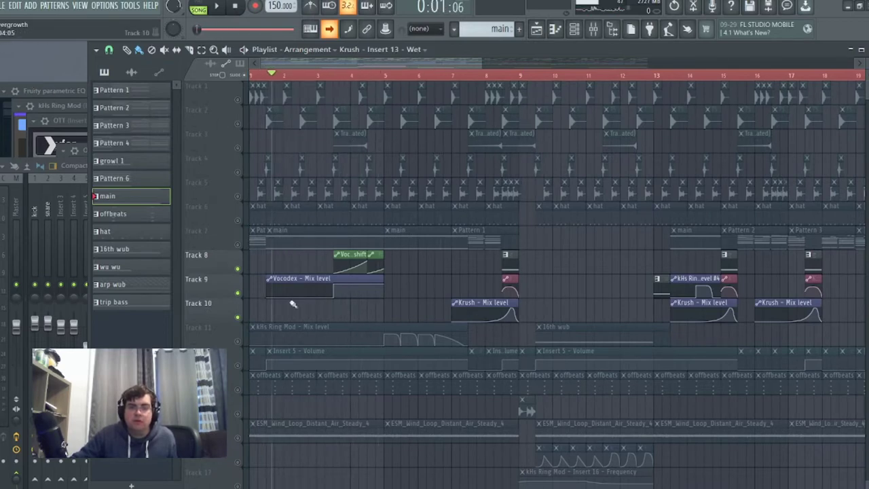
left_click(238, 246, "ctrl")
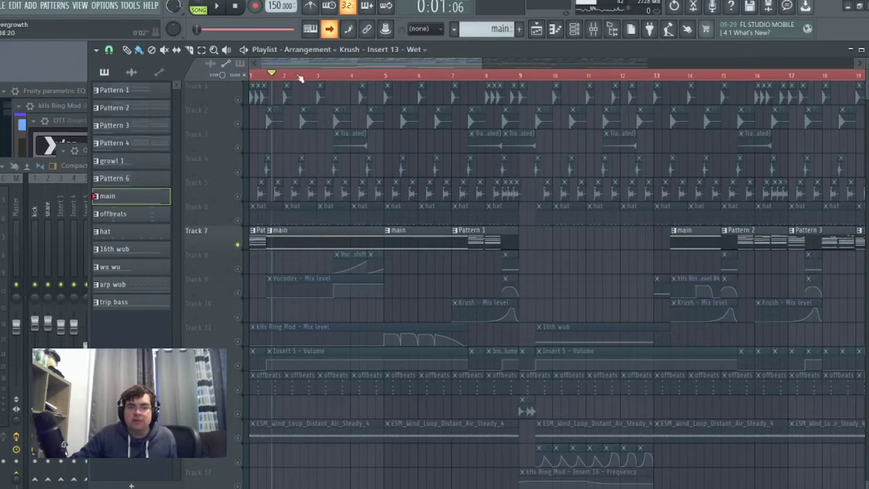
left_click(270, 79)
left_click(270, 79)
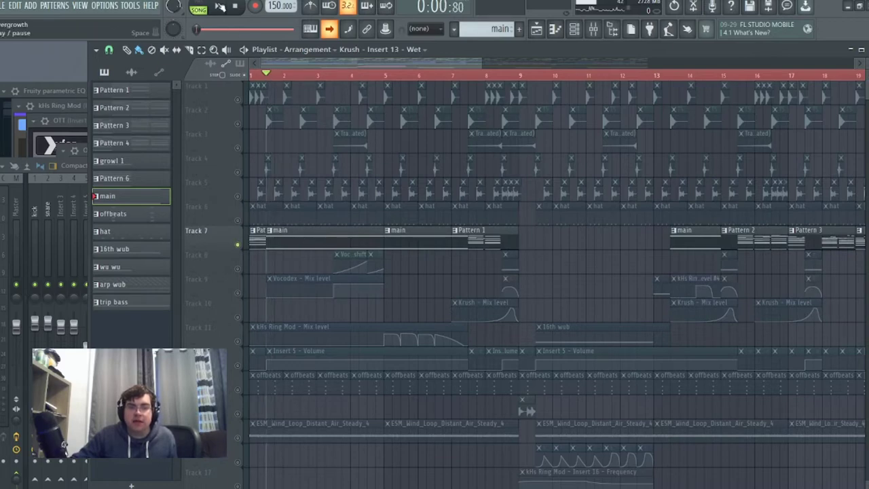
left_click(219, 6)
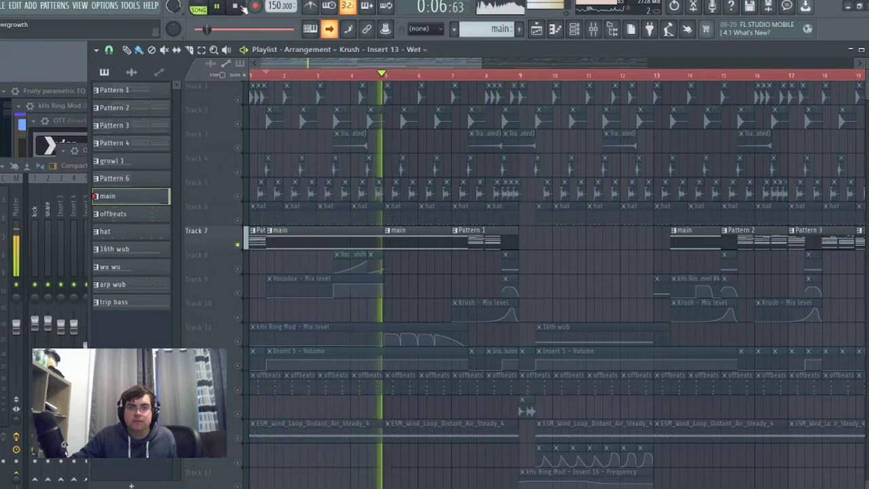
left_click(235, 6)
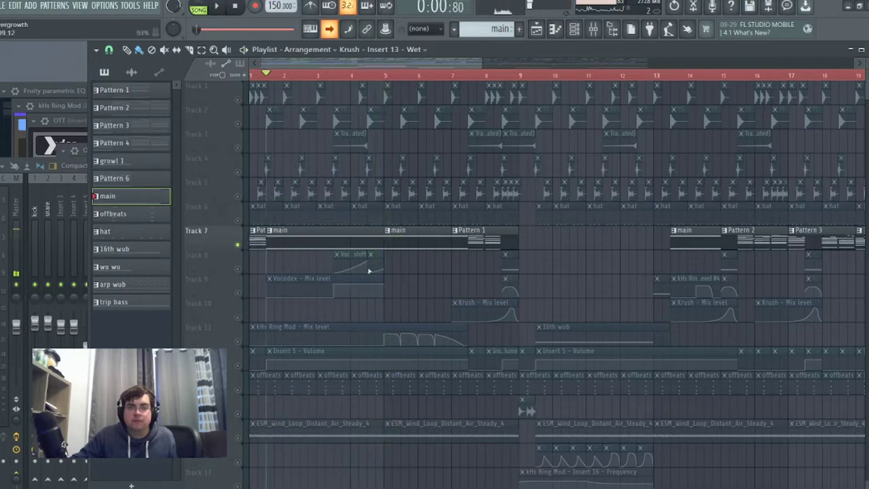
Step: Open the main pattern in the piano roll, look through its channel list, and return to the playlist
double_click(324, 231)
scroll(190, 112, "up", 4)
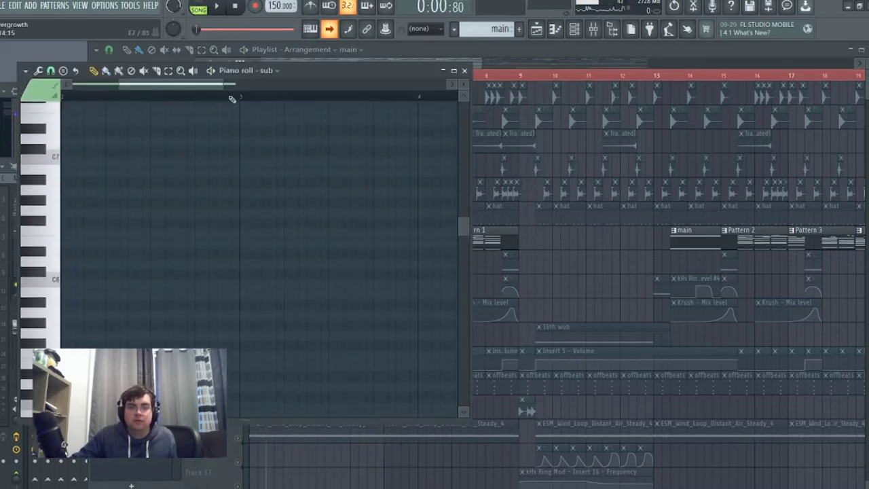
left_click(265, 71)
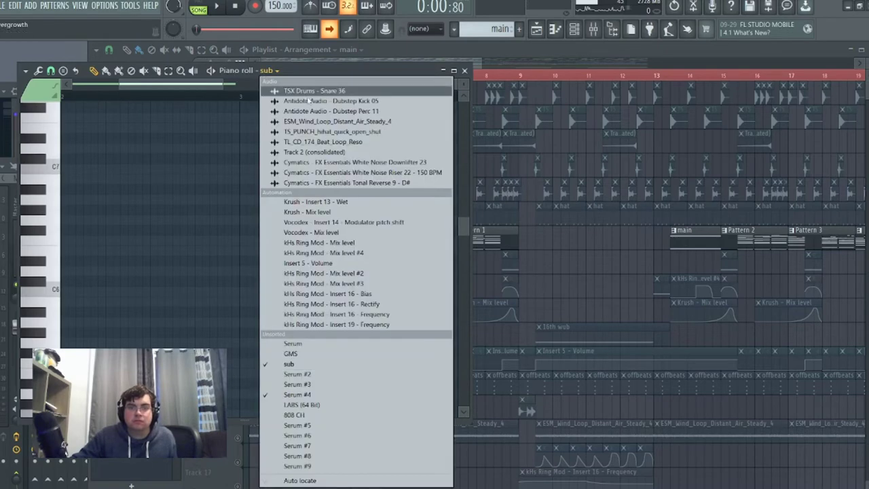
left_click(501, 46)
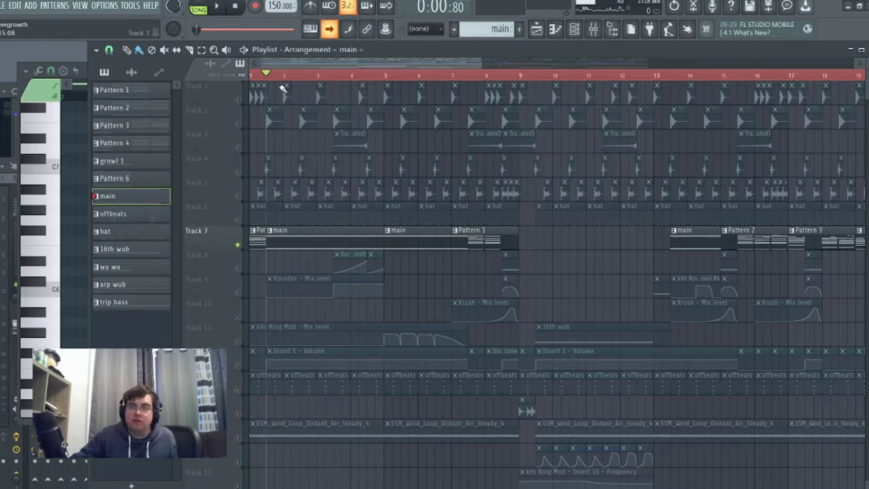
Step: Play the main clip, solo Insert 15 in the mixer, and replay the clip from its start
key("space")
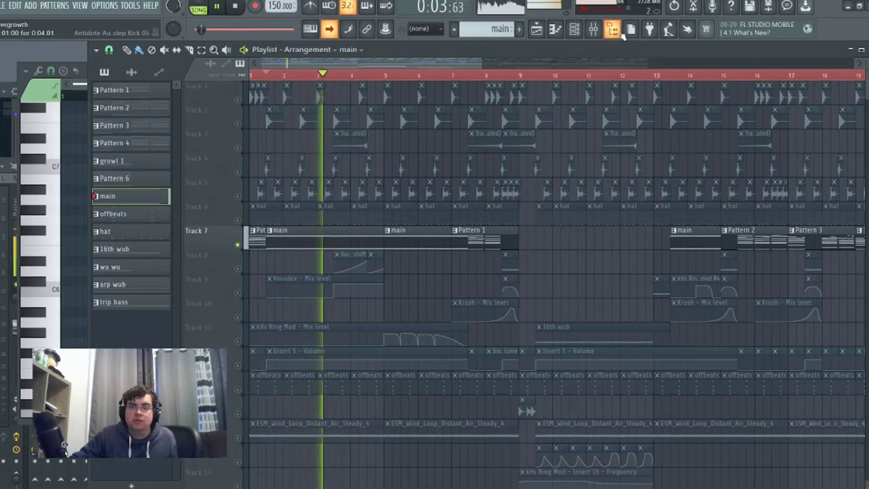
left_click(593, 30)
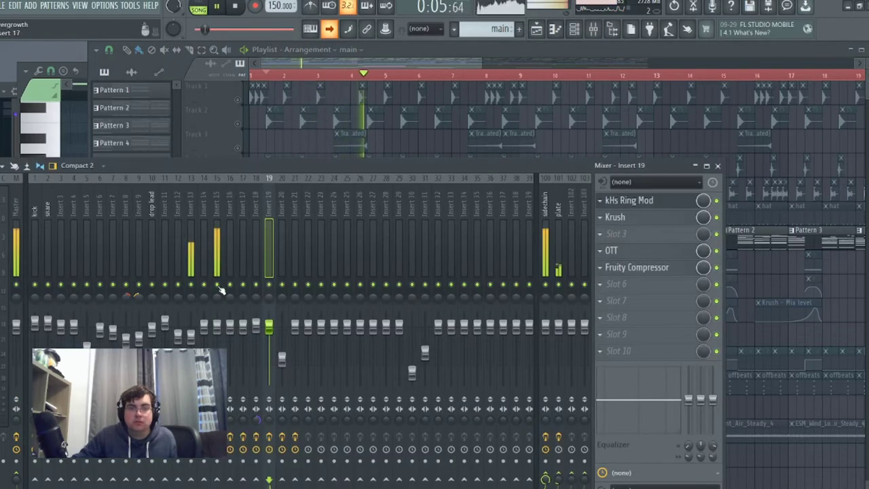
right_click(218, 285)
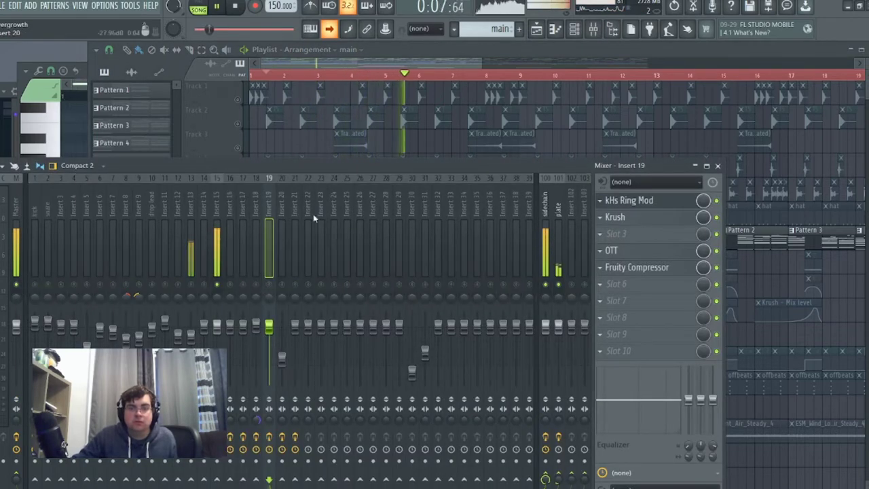
left_click(236, 6)
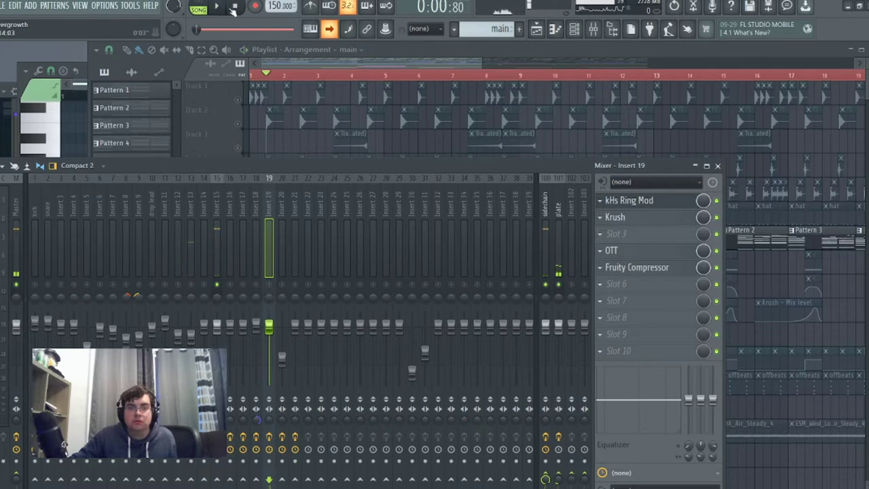
left_click(224, 7)
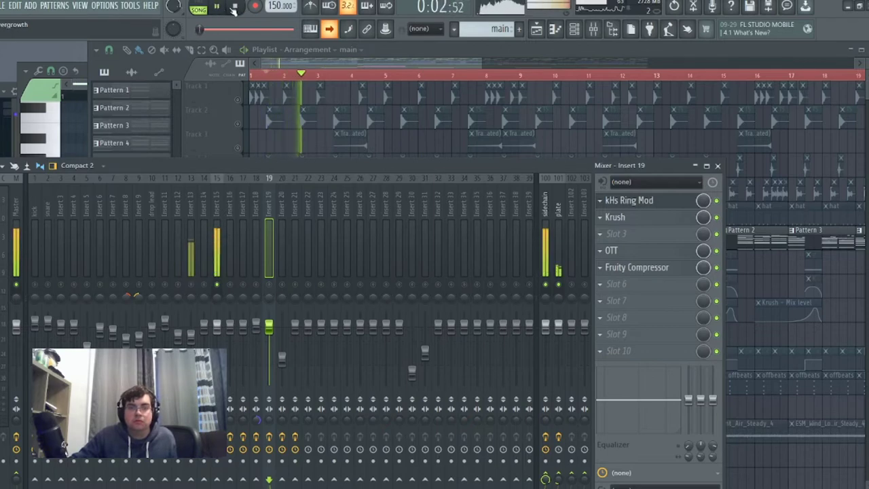
Step: Stop playback and close the mixer and the sub piano roll
left_click(235, 7)
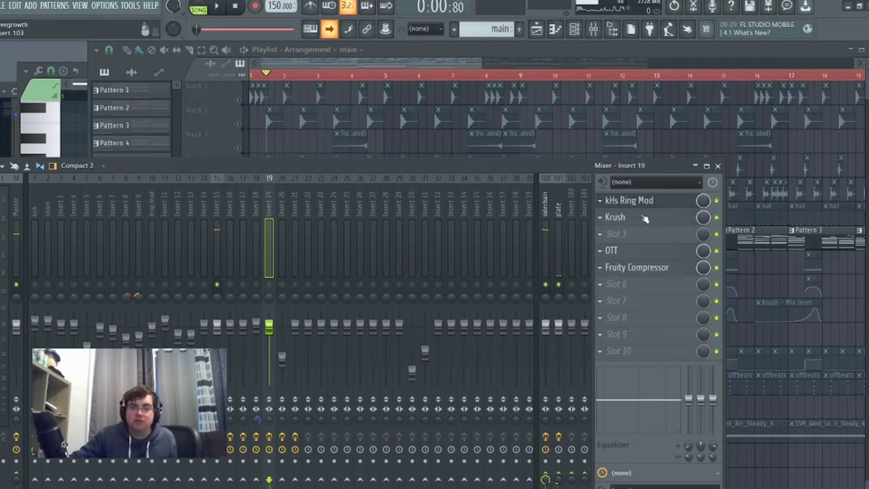
left_click(720, 165)
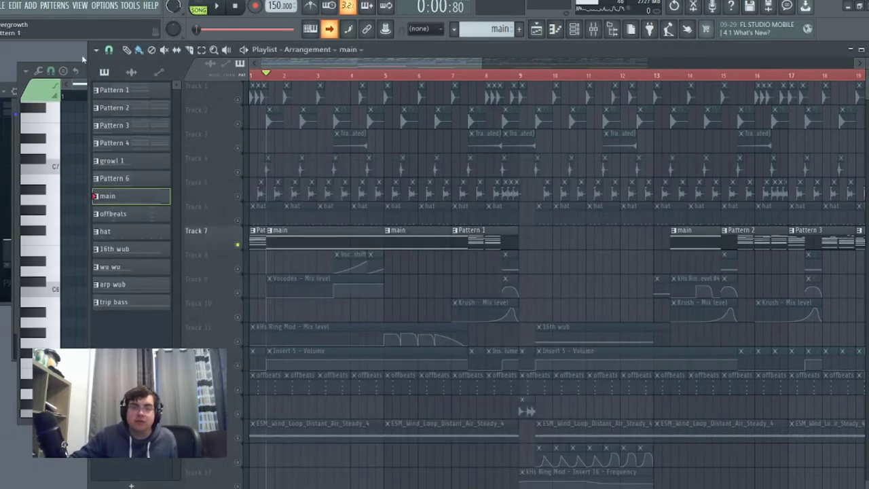
left_click(22, 87)
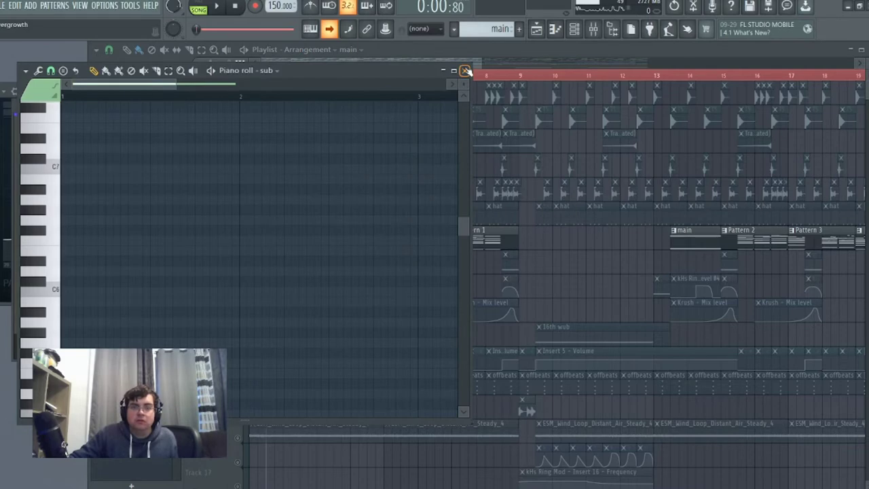
left_click(466, 71)
Step: Unmute Tracks 9 and 8, then play the first main clip with its Vocodex automation and stop
left_click(237, 293)
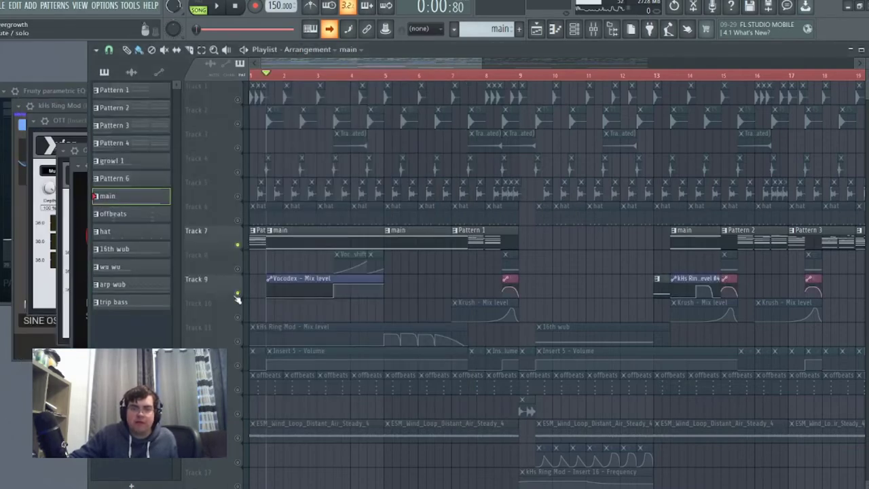
left_click(237, 268)
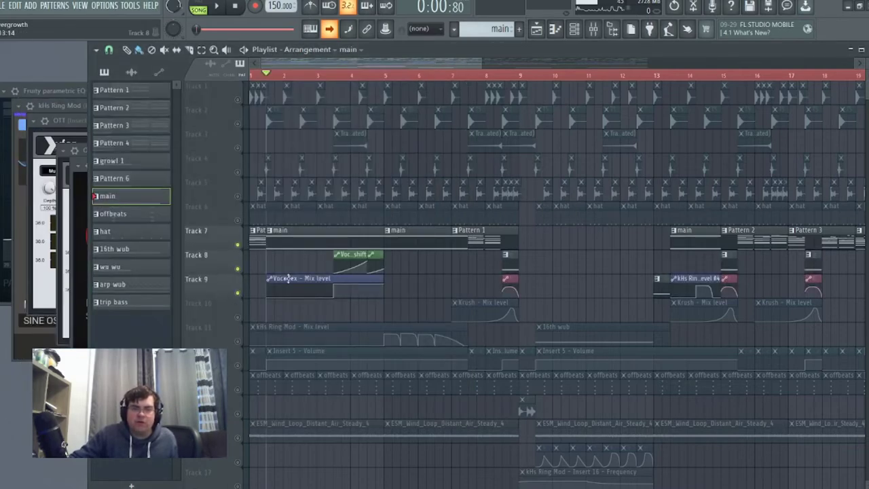
left_click(218, 6)
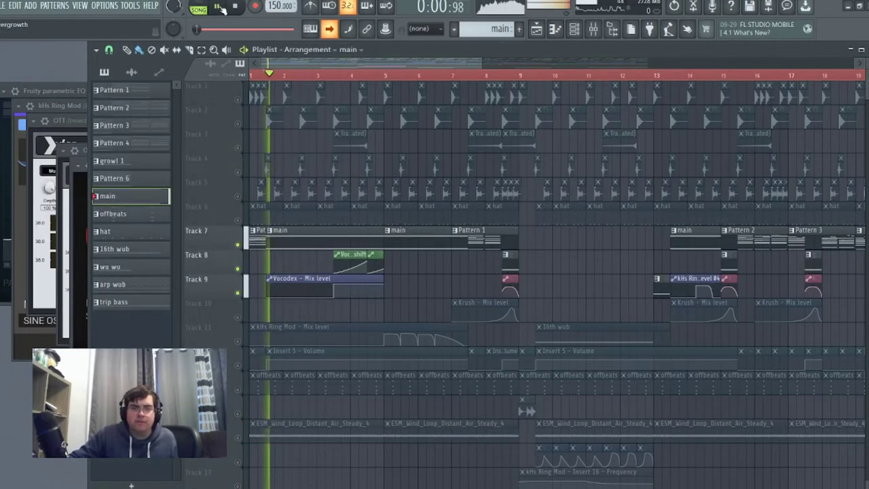
left_click(238, 7)
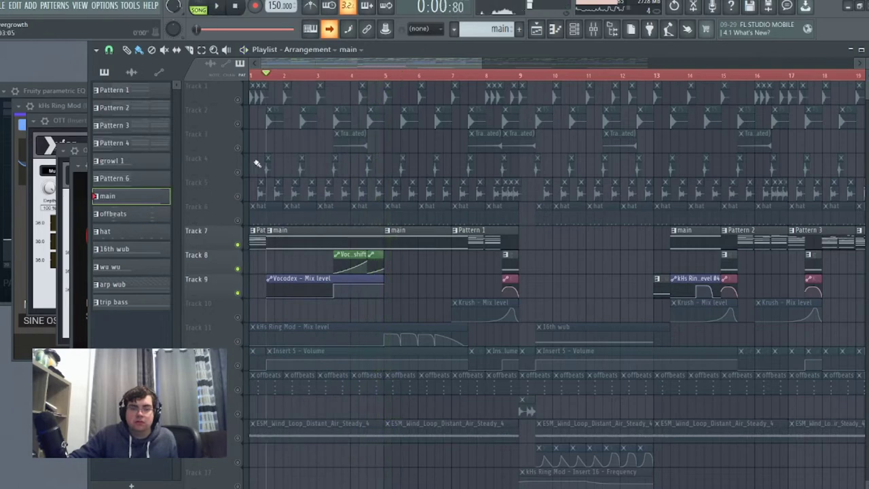
Step: Unmute Track 11, keep Track 12 muted, and play the arrangement from the beginning of bar 1
left_click(239, 341)
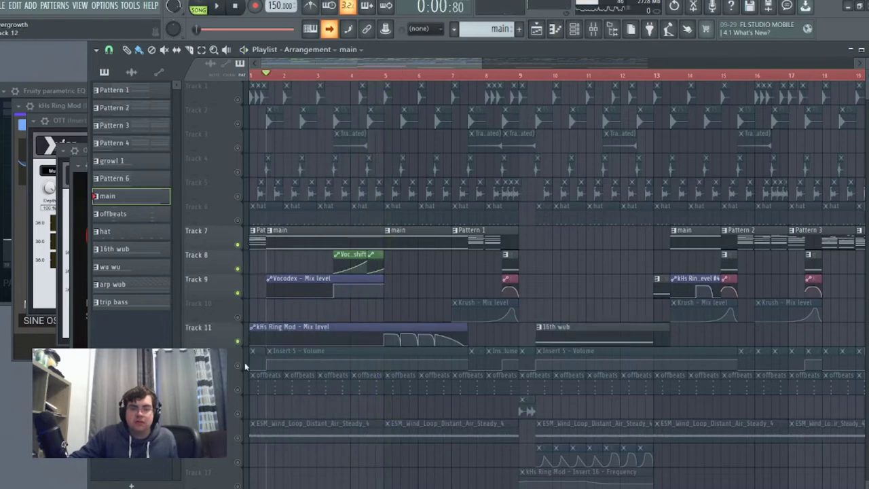
left_click(239, 365)
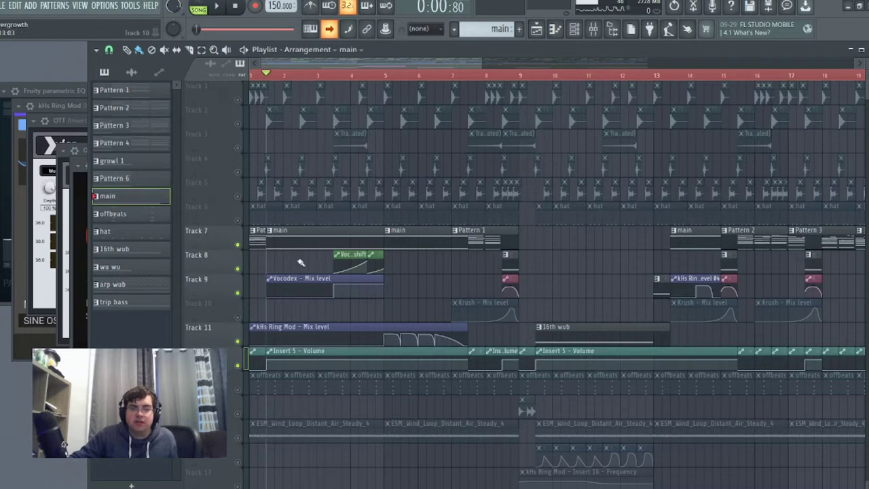
left_click(254, 76)
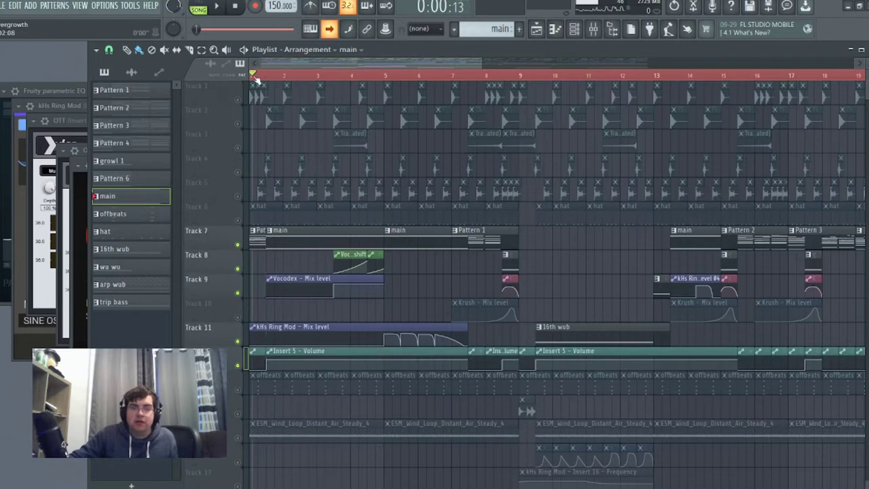
left_click(243, 366)
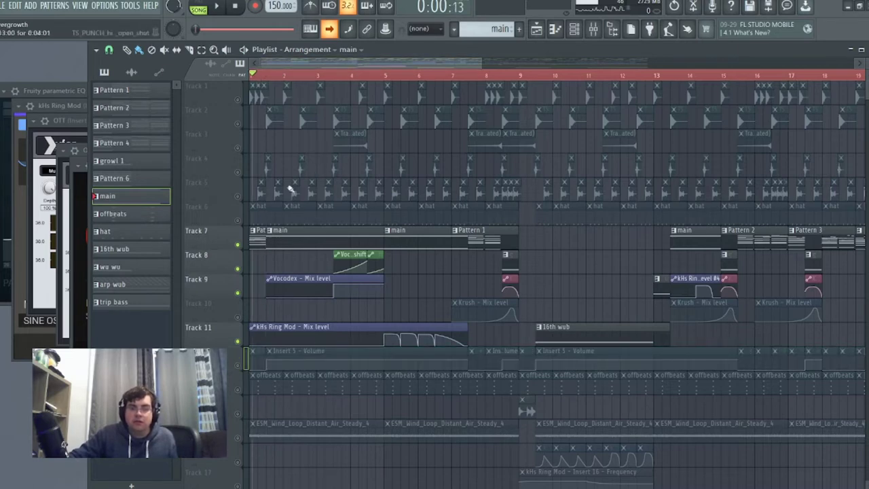
left_click(215, 9)
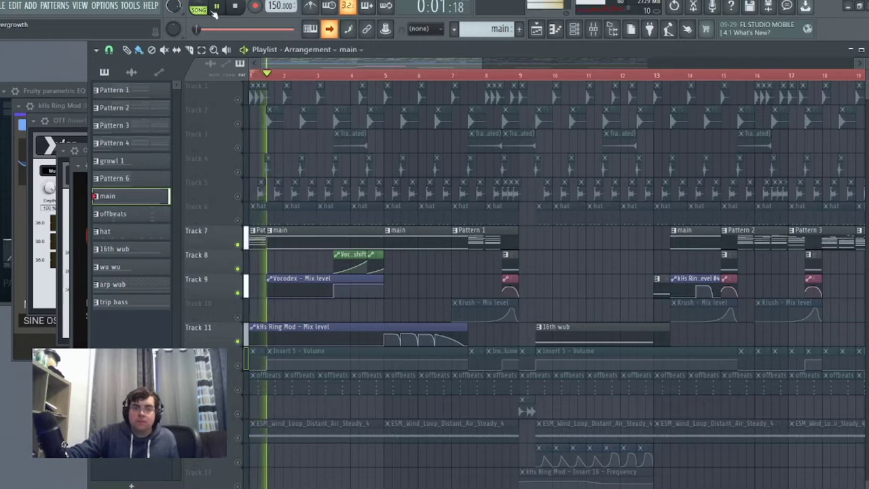
Step: Narrow the playlist window during playback to uncover the plugin windows behind it
left_click(68, 90)
left_click(402, 93)
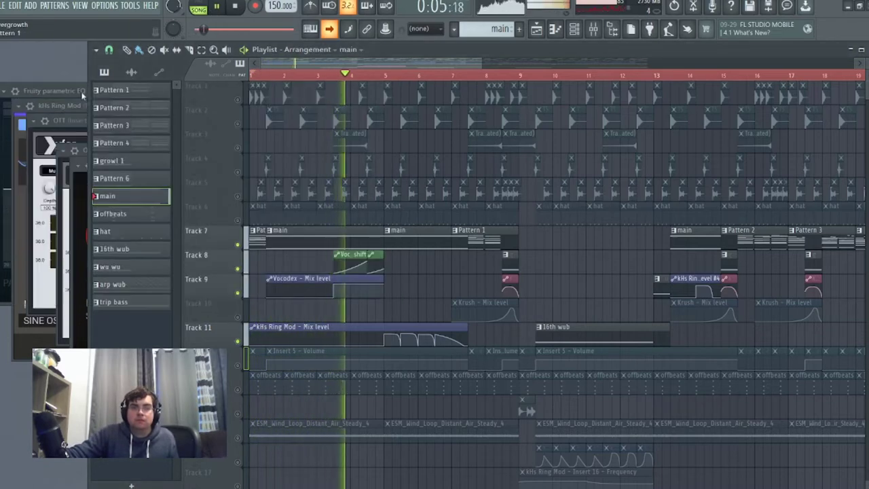
left_click(68, 91)
left_click(399, 91)
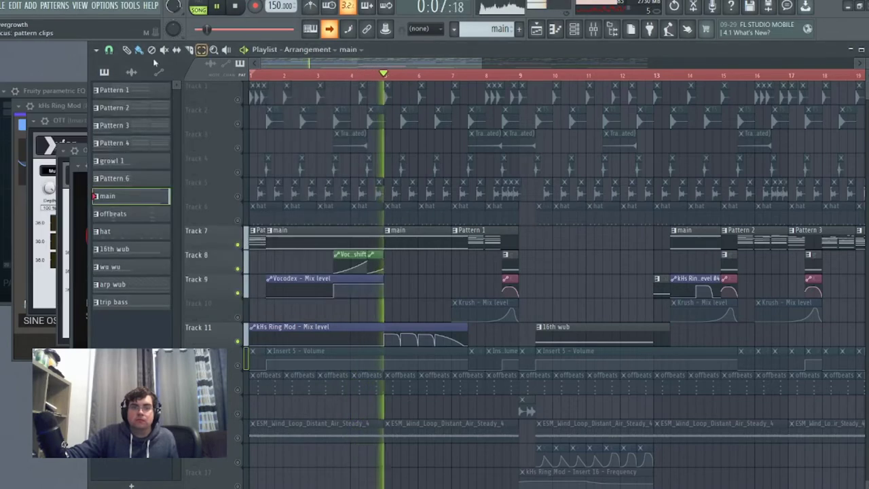
left_click_drag(88, 67, 556, 67)
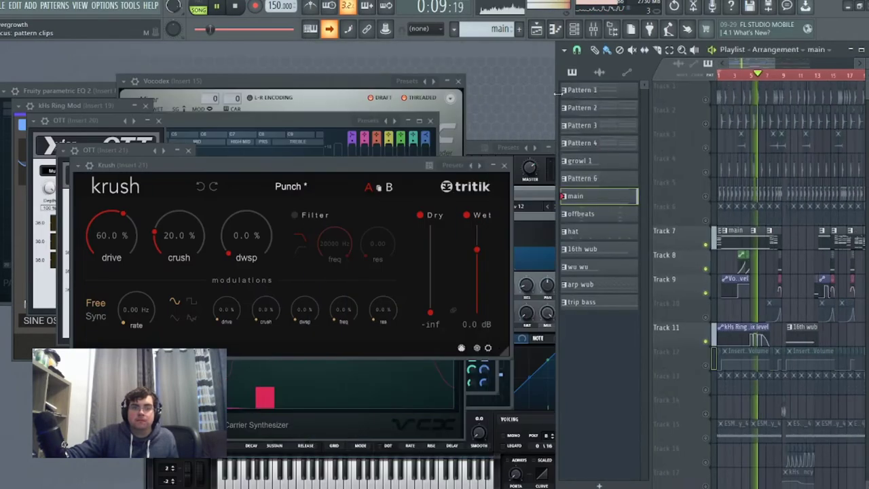
Step: Close the Krush and Vocodex windows along with the equalizer windows behind them
left_click(505, 167)
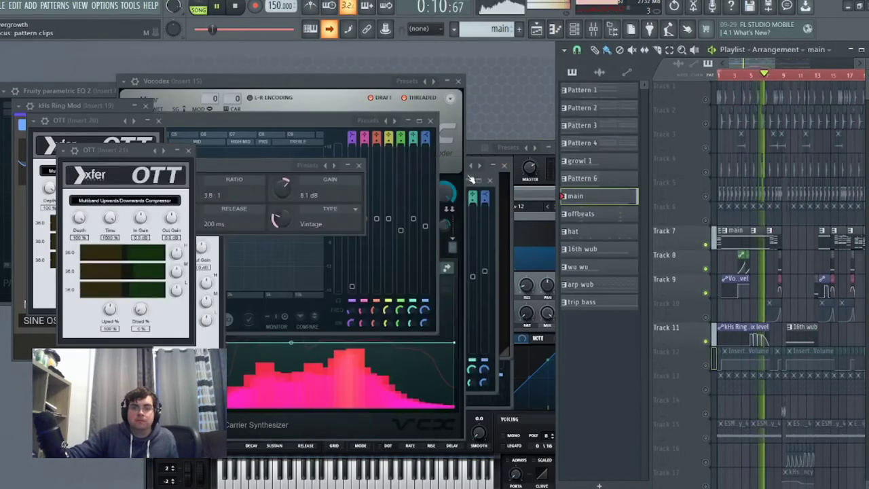
left_click(458, 82)
left_click(490, 180)
left_click(505, 166)
left_click_drag(445, 150, 359, 149)
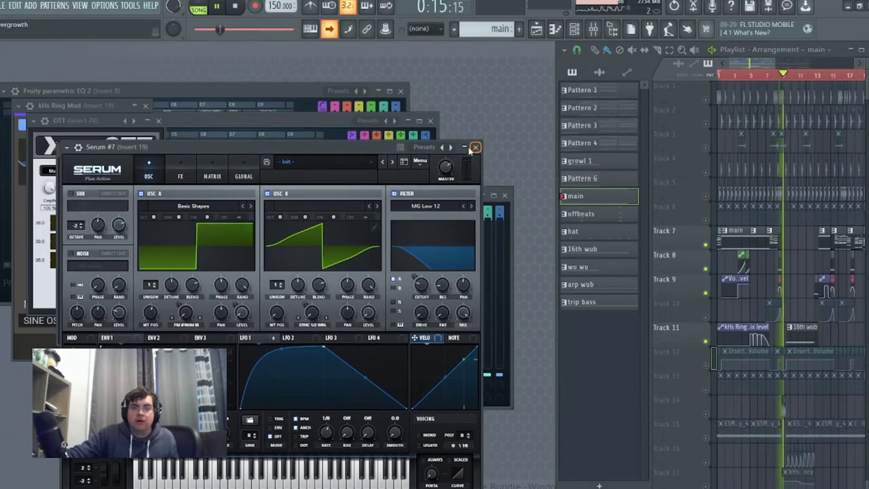
Step: Close the Serum #7, compressor and Infected Mushroom windows and the large equalizer behind them
left_click(475, 148)
left_click(355, 152)
left_click(359, 166)
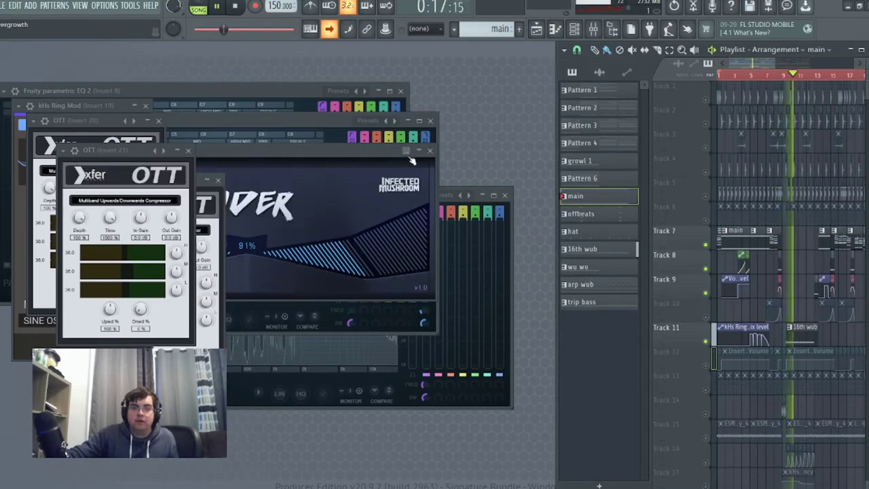
left_click(430, 152)
left_click(504, 195)
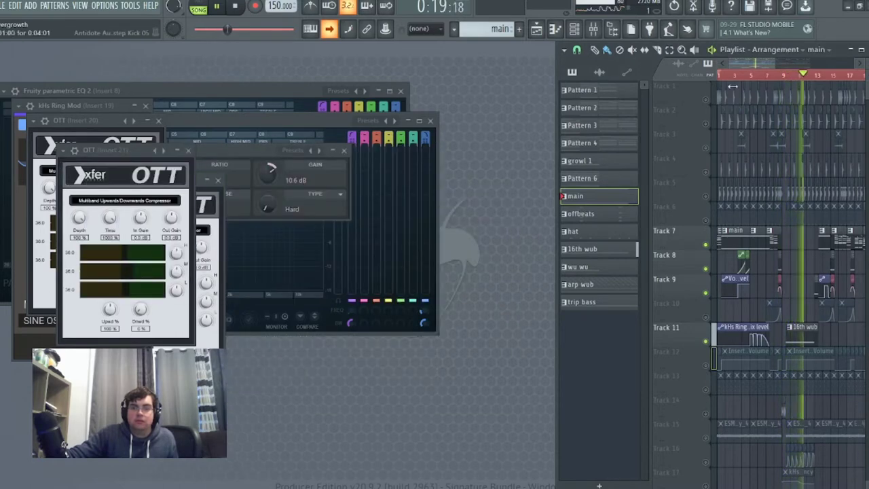
Step: Close the remaining Fruity Parametric EQ 2 windows and the compressor windows behind OTT
left_click(430, 120)
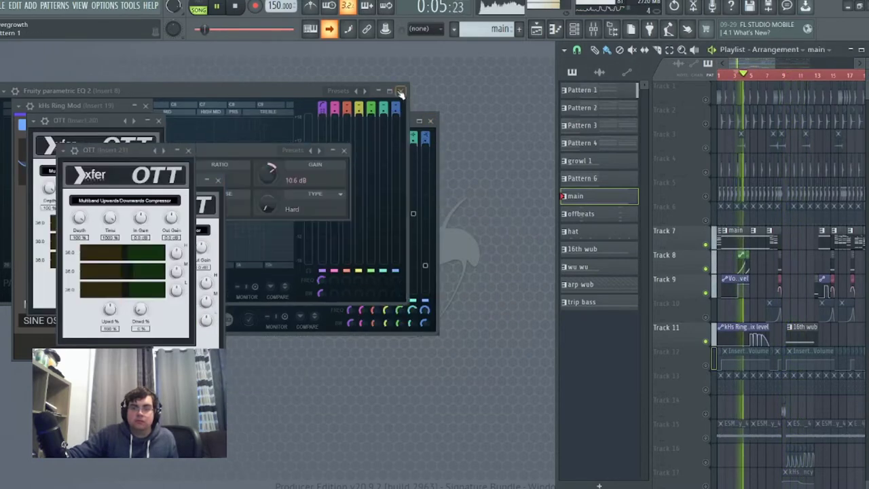
left_click(401, 91)
left_click(430, 121)
left_click(428, 107)
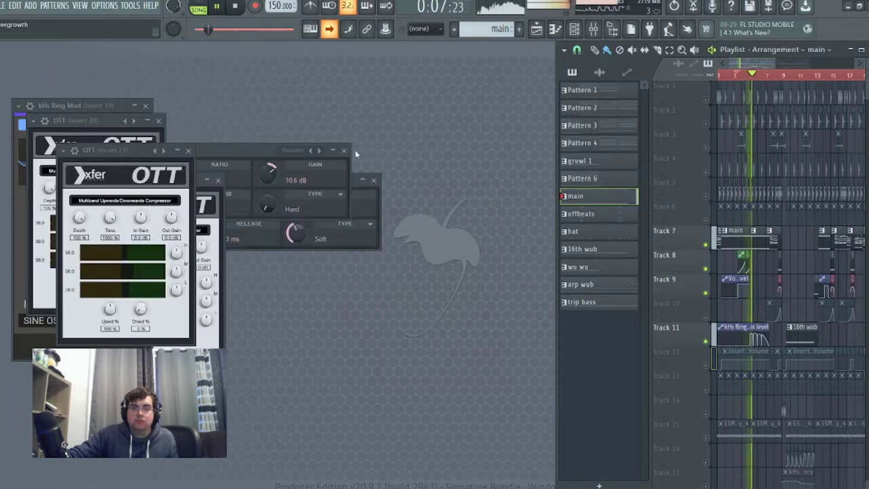
left_click(373, 180)
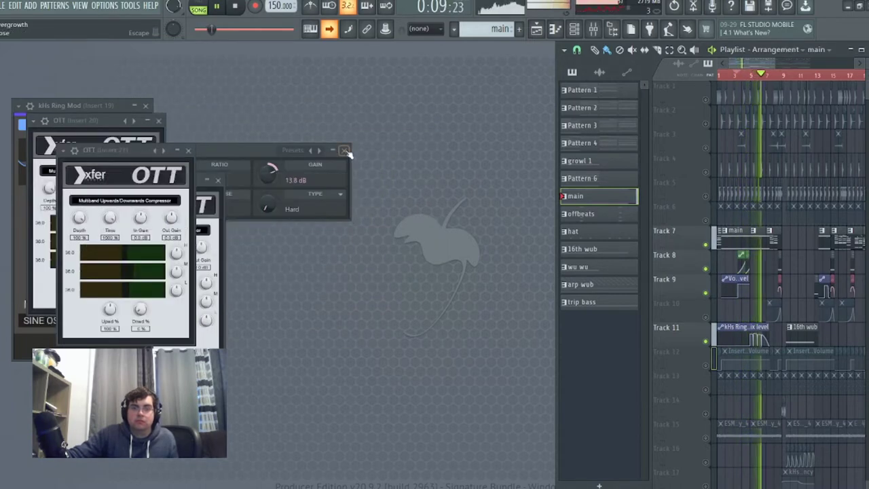
left_click(344, 150)
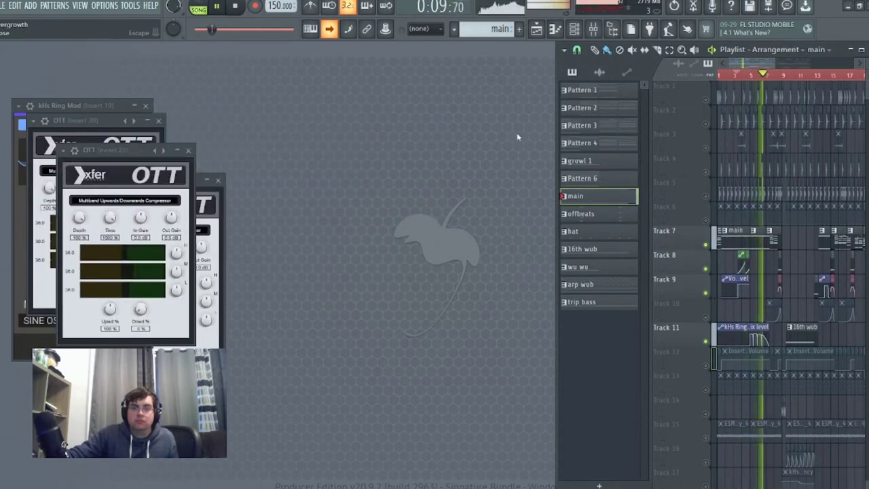
Step: Close the kHs Ring Mod window and all remaining OTT windows to clear the workspace
left_click(160, 131)
left_click(219, 180)
left_click(190, 151)
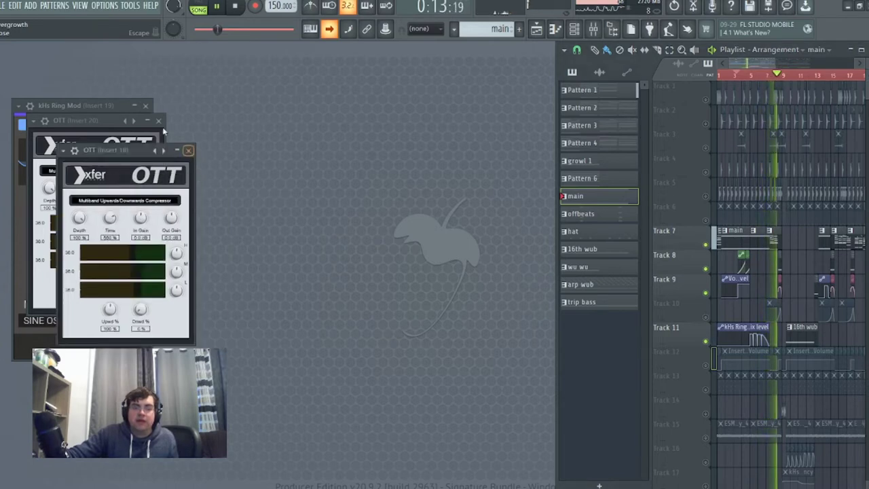
left_click(160, 122)
left_click(146, 106)
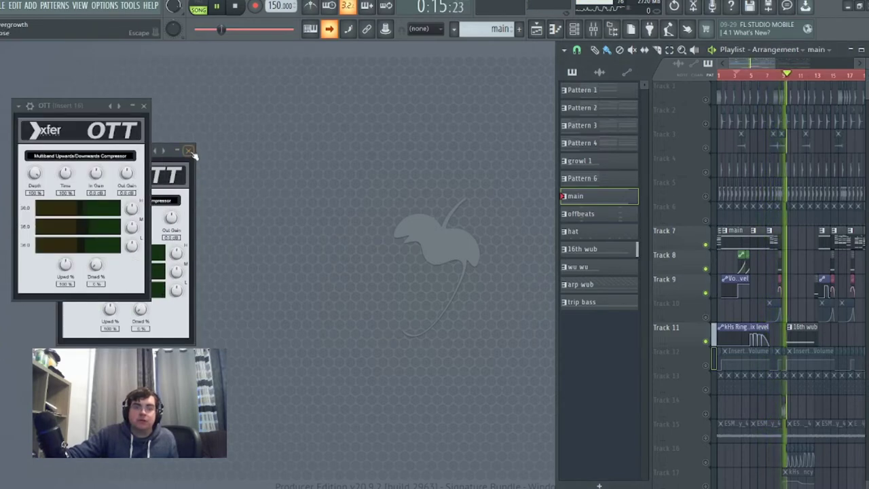
left_click(188, 150)
left_click(139, 103)
Step: Widen the playlist window across the cleared workspace, stop playback and return to the song start
left_click_drag(558, 88, 35, 88)
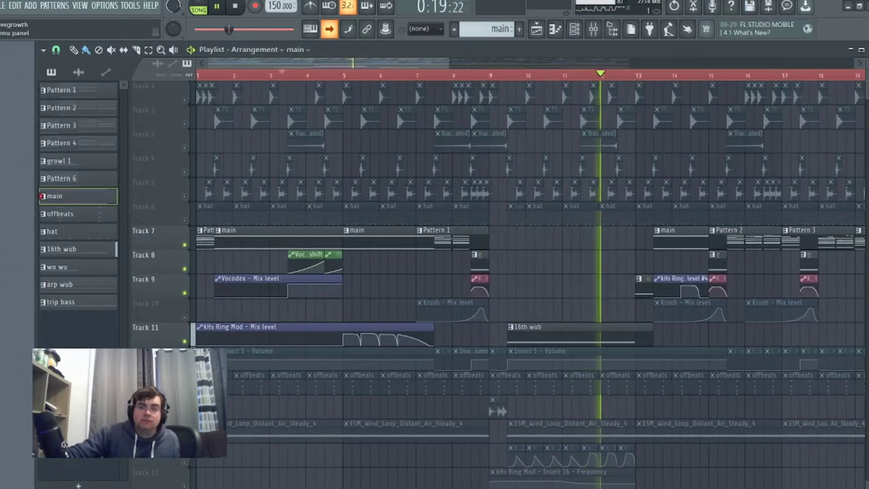
left_click(233, 7)
left_click(234, 7)
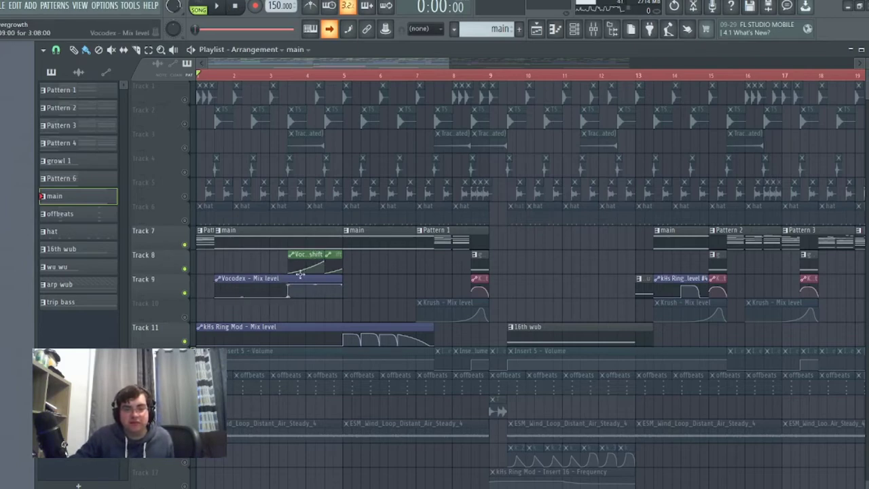
Step: Select the kHs Ring Mod mix level clip on Track 11 and place the playhead at the start of the 16th wub clip
left_click_drag(353, 78, 292, 323)
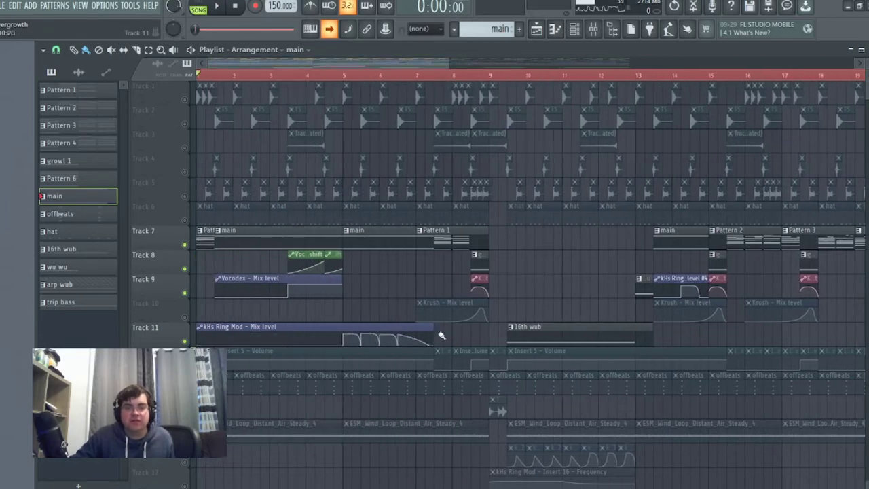
left_click(413, 336)
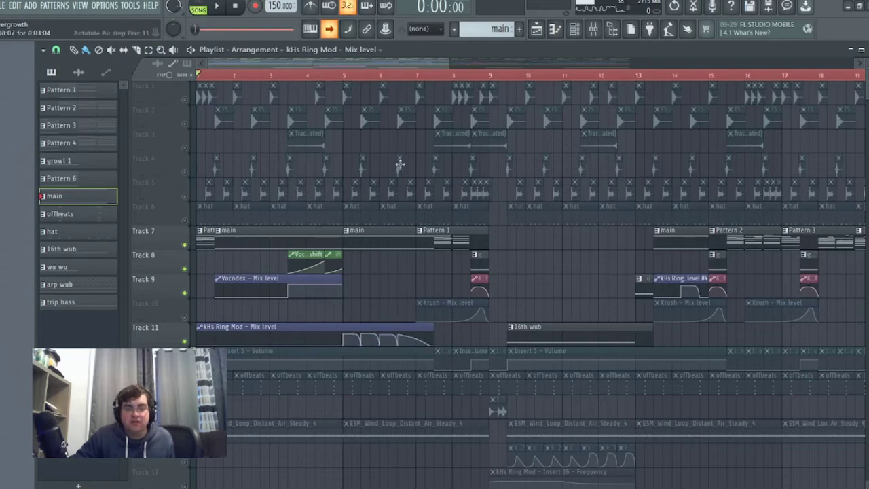
left_click_drag(405, 61, 496, 86)
left_click(260, 77)
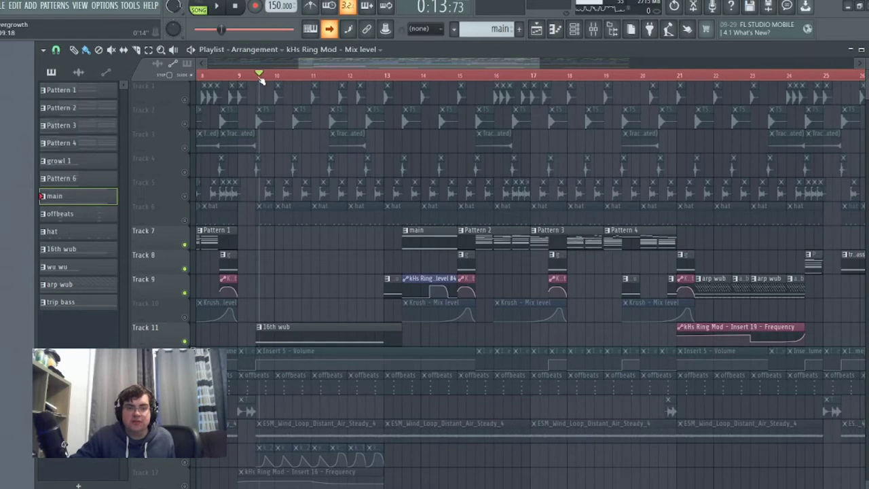
left_click(252, 77)
left_click_drag(252, 78, 258, 78)
left_click(264, 77)
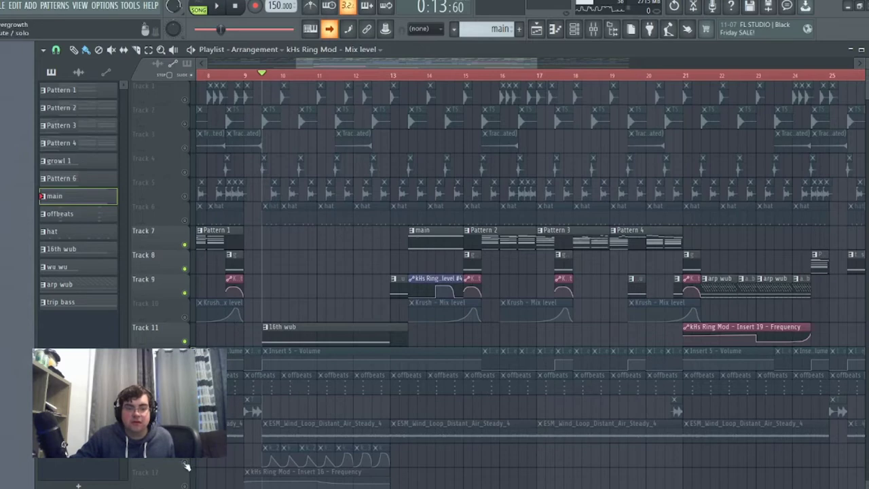
Step: Unmute Track 16 to enable its automation clips under the 16th wub, and review the surrounding tracks
scroll(326, 373, "down", 2)
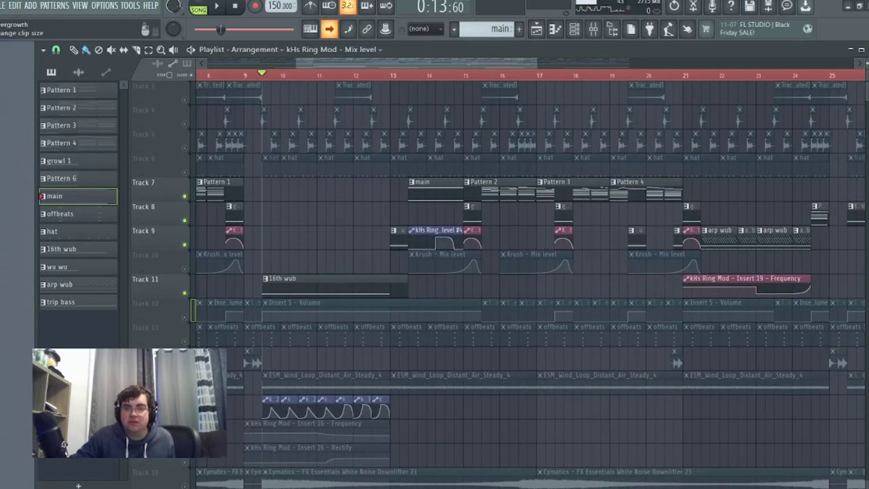
scroll(530, 278, "up", 2)
scroll(724, 195, "down", 5)
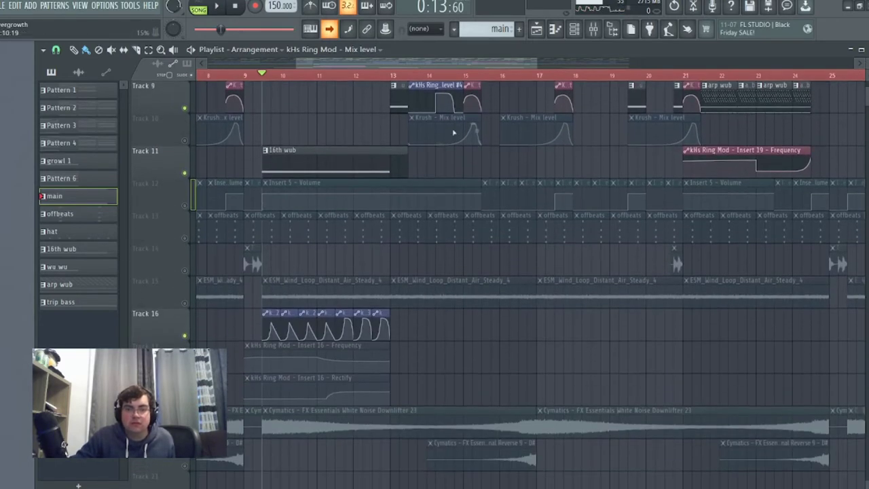
left_click_drag(535, 61, 501, 96)
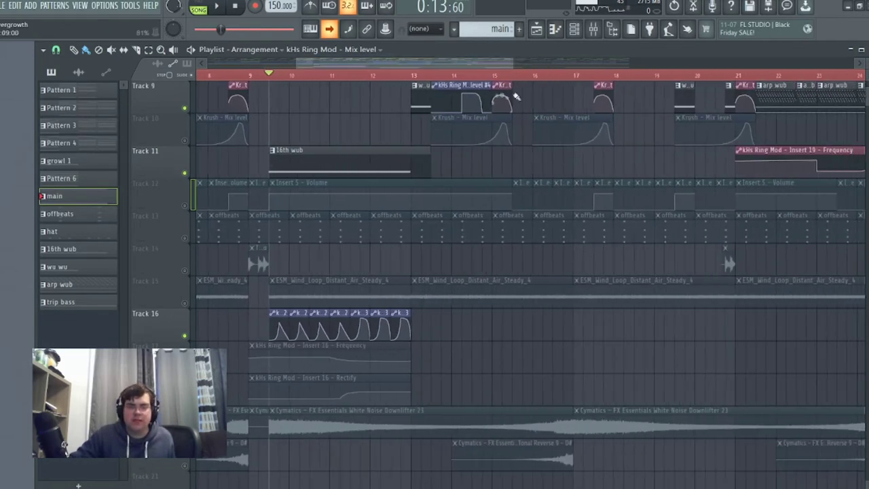
scroll(505, 178, "up", 2)
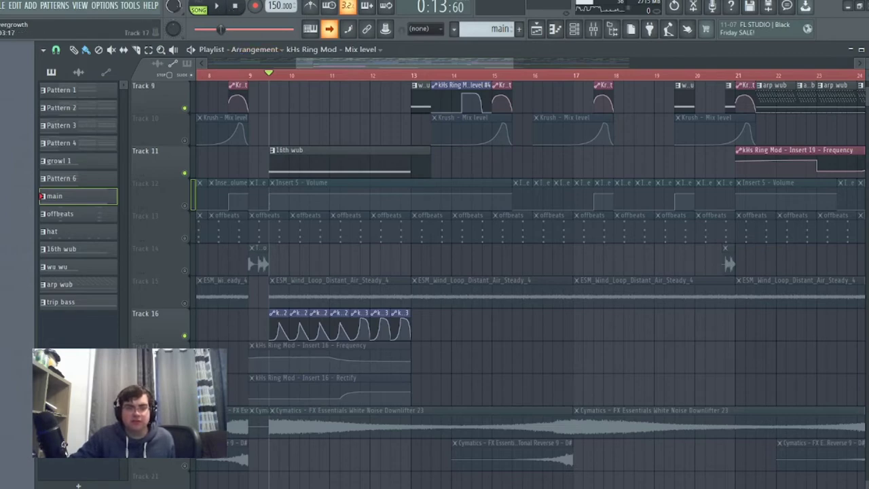
Step: Unmute Tracks 17 and 18 with the kHs Ring Mod Frequency and Rectify automation, and play the 16th wub from its start
left_click(184, 368)
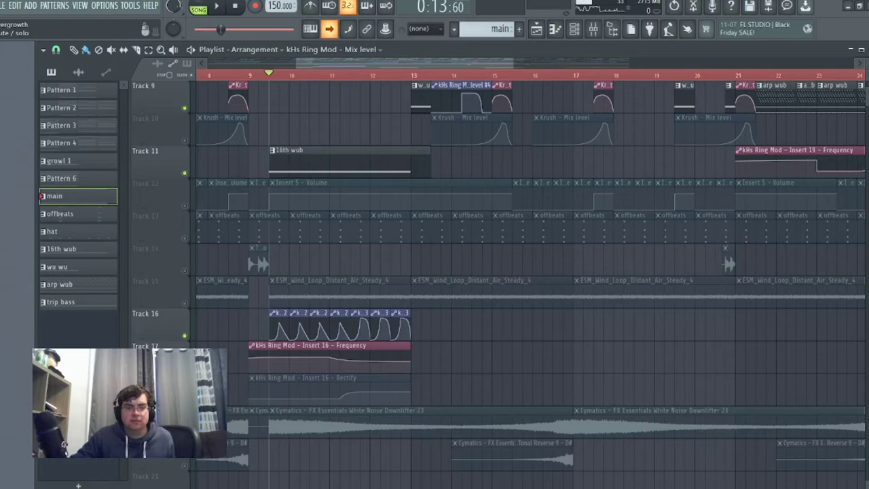
left_click(184, 400)
left_click(220, 7)
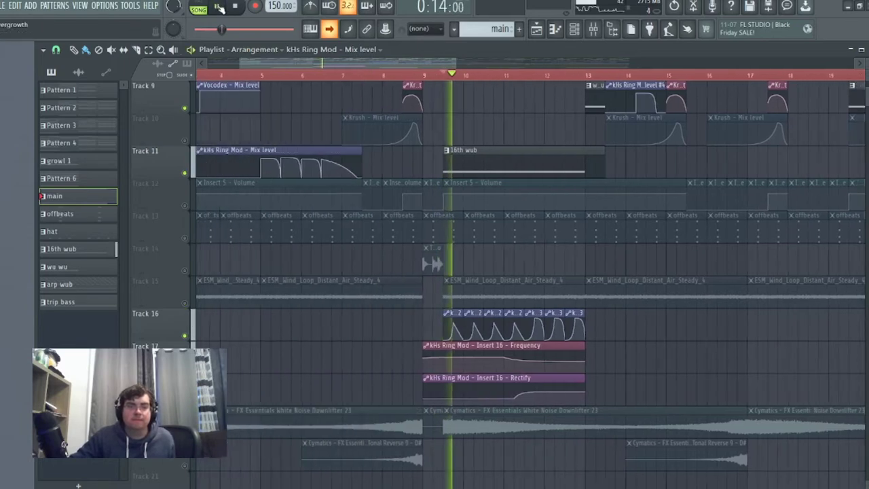
scroll(473, 281, "up", 2)
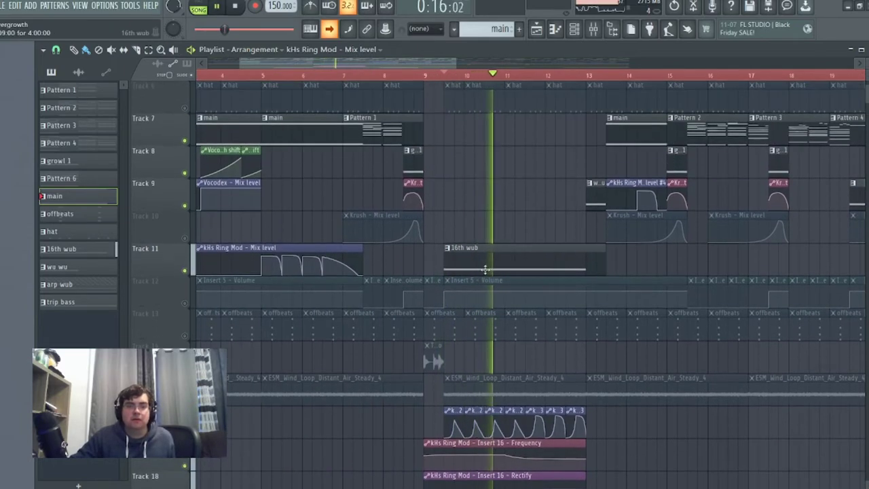
left_click(235, 6)
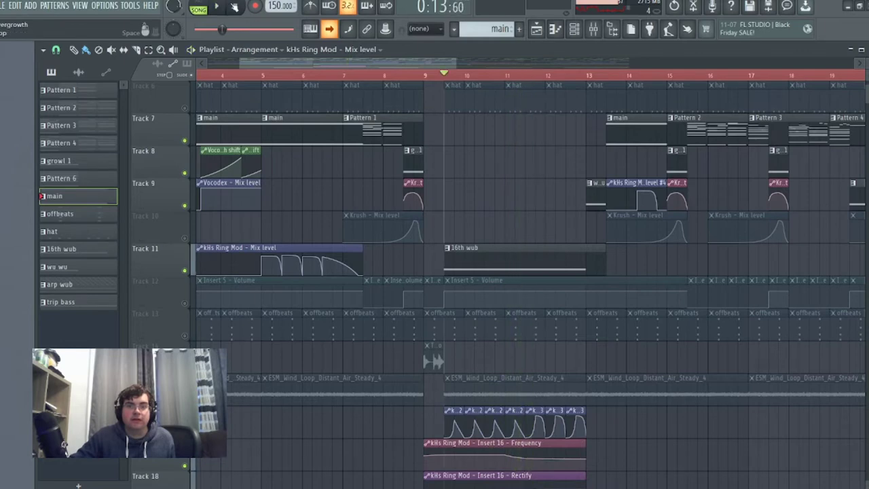
Step: Replay the 16th wub with the mixer open on Insert 16, stop playback and close the mixer
left_click(219, 6)
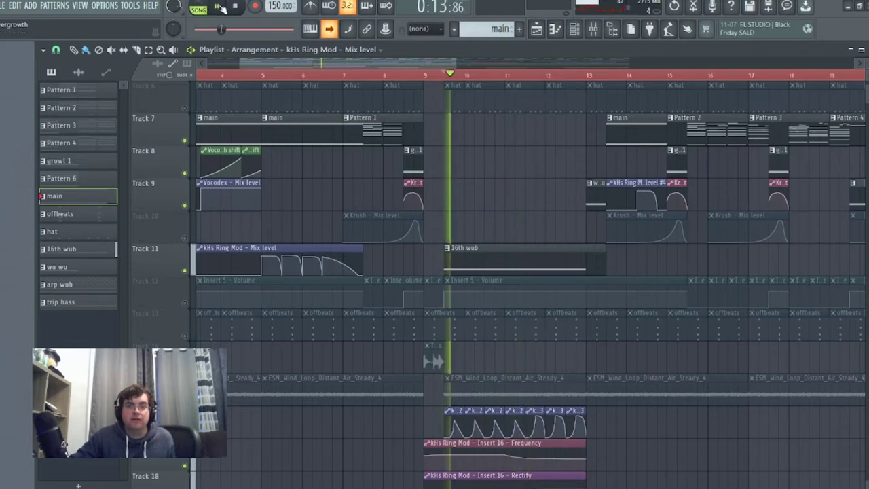
scroll(574, 170, "up", 5)
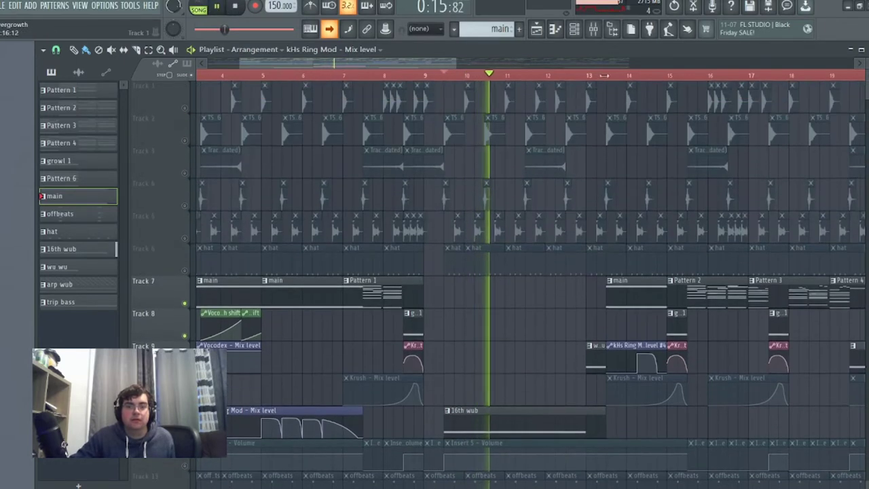
left_click(593, 30)
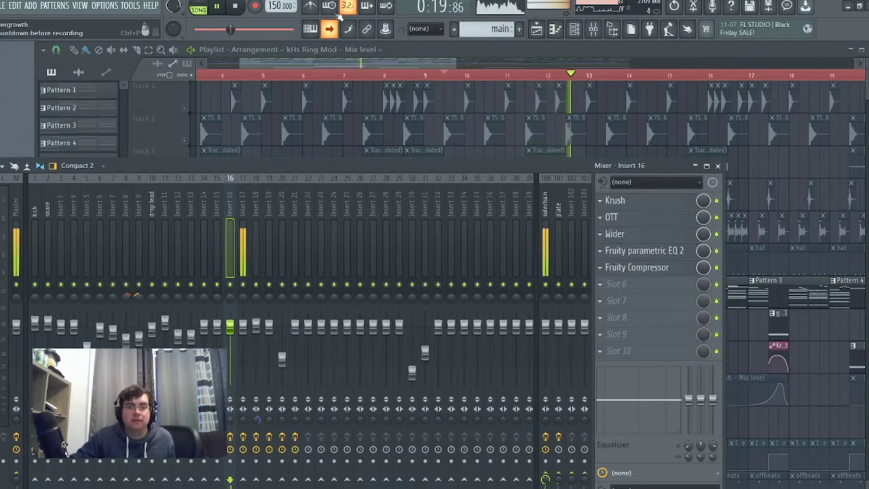
key("space")
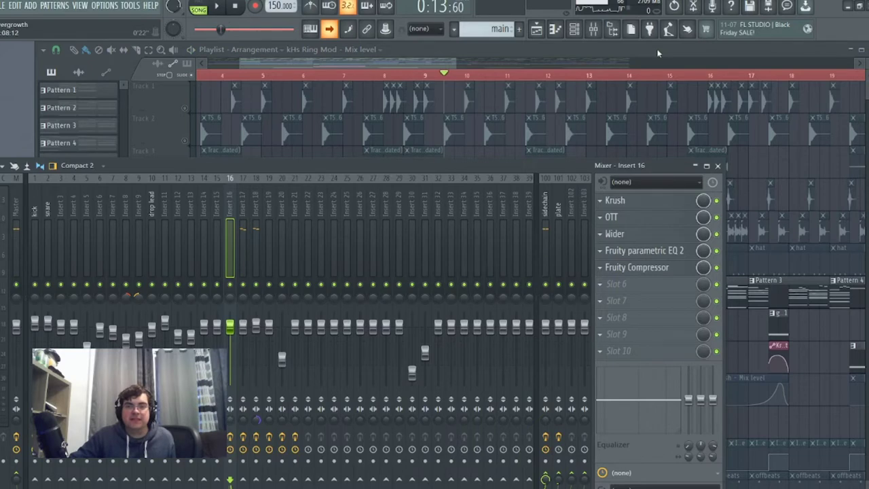
key("F9")
Step: Play the 16th wub once more while following its kHs Ring Mod automation clips on Tracks 16 to 18, and stop
left_click(217, 6)
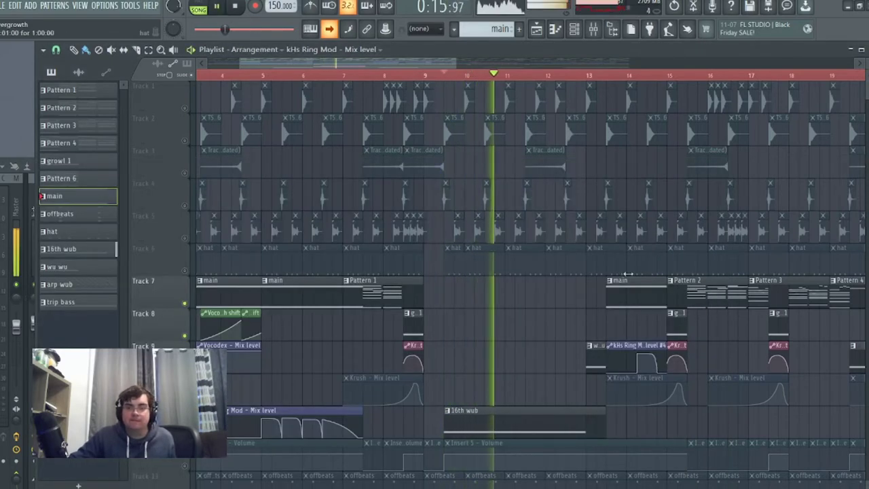
scroll(550, 303, "down", 5)
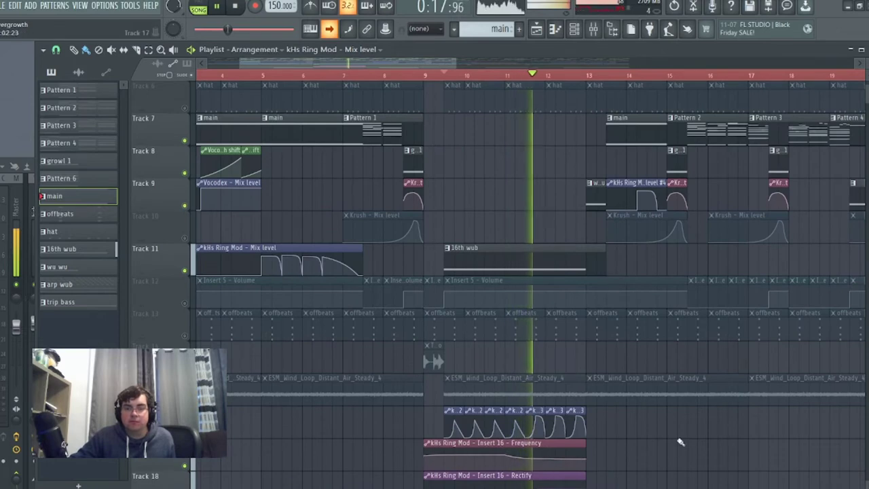
scroll(679, 428, "down", 3)
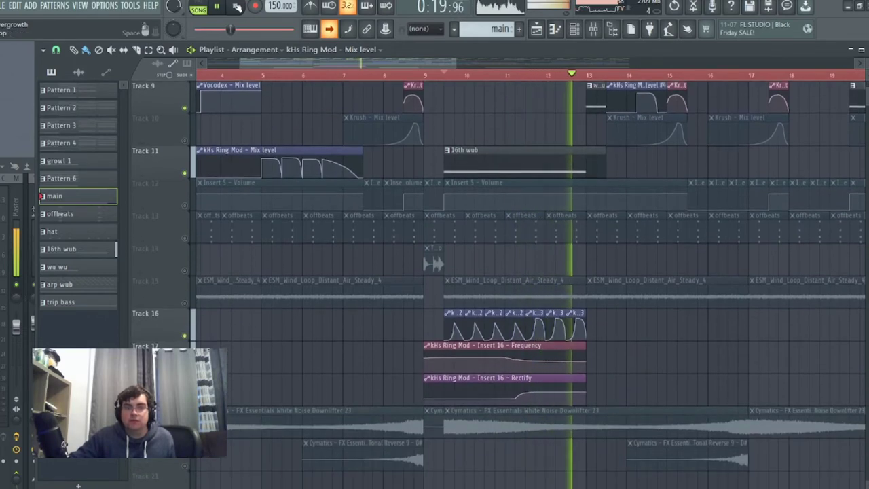
left_click(237, 6)
Step: Unmute all playlist tracks and place the playhead at bar 13, at the start of the wu wu clip
scroll(662, 334, "up", 4)
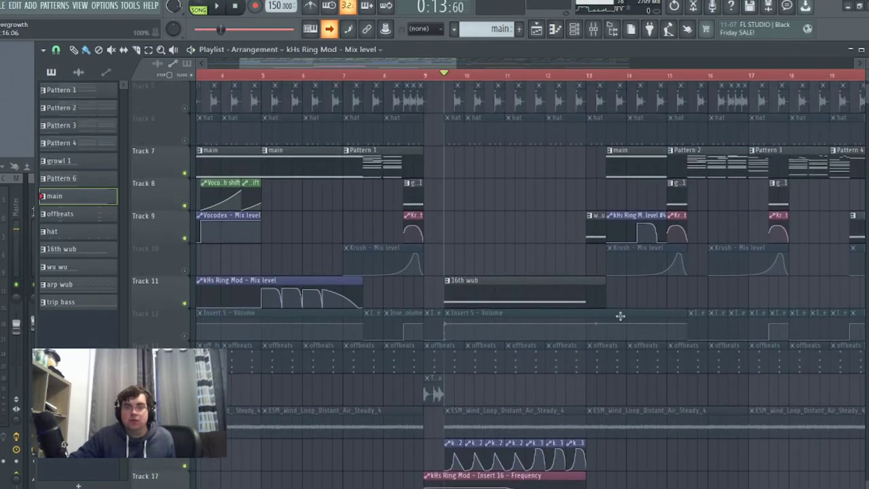
scroll(647, 330, "up", 2)
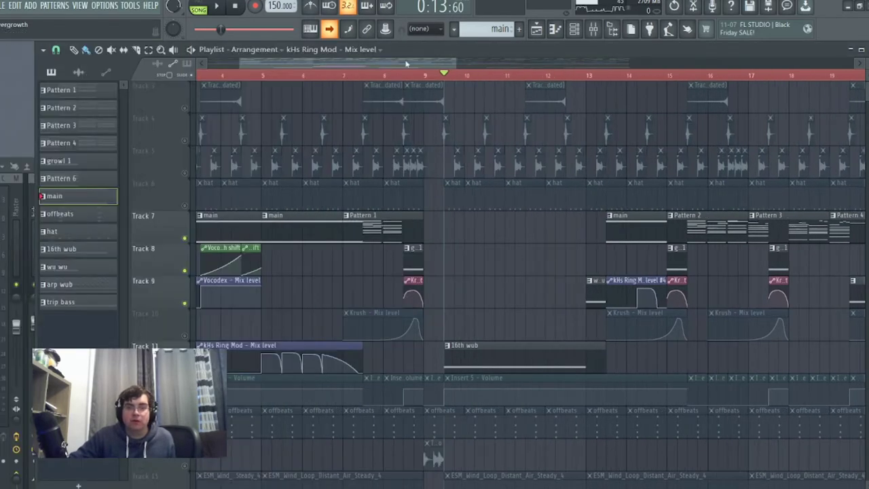
left_click_drag(406, 63, 462, 88)
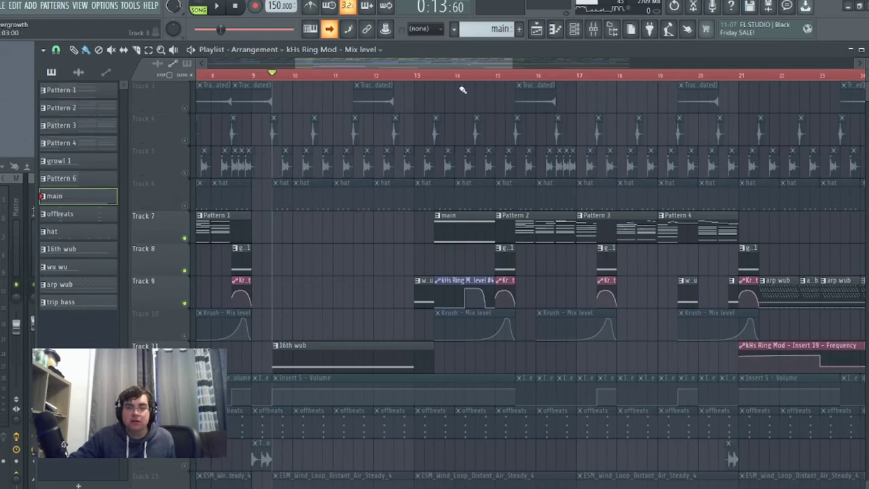
scroll(336, 270, "up", 2)
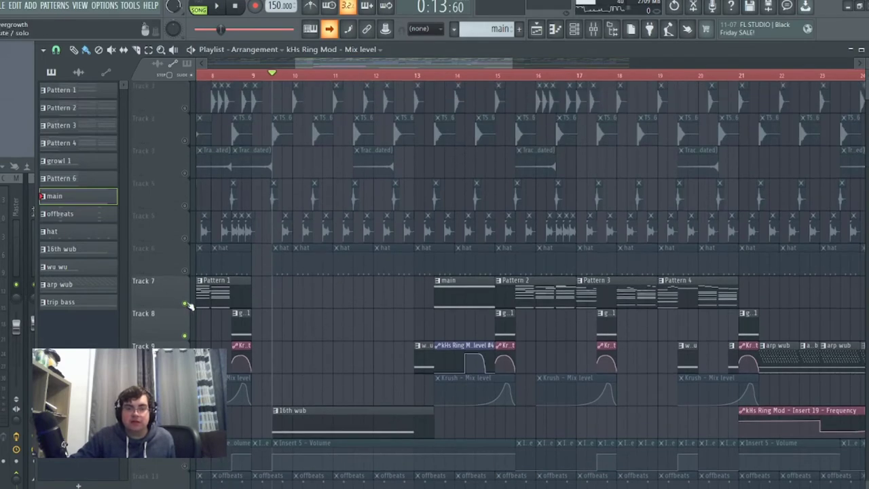
left_click(417, 76)
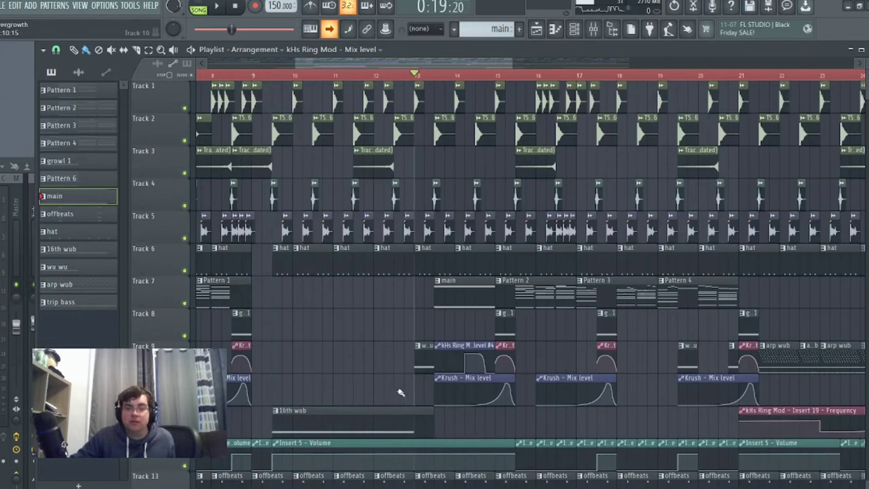
Step: Solo Track 9 and play the wu wu clip on its own, pausing at its end
scroll(353, 359, "down", 2)
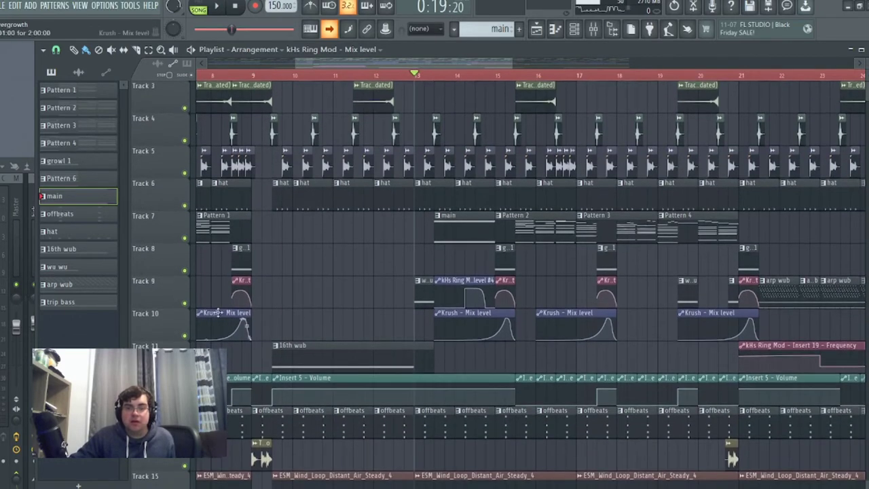
right_click(185, 304)
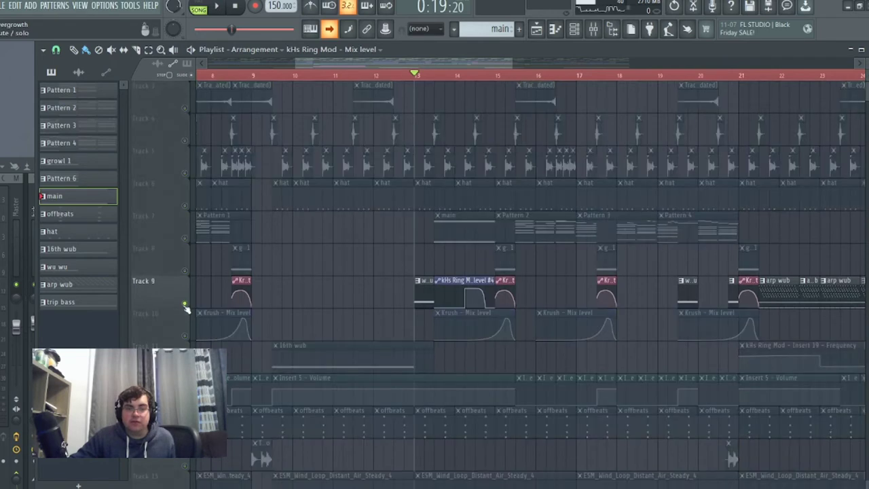
left_click(218, 6)
left_click(218, 7)
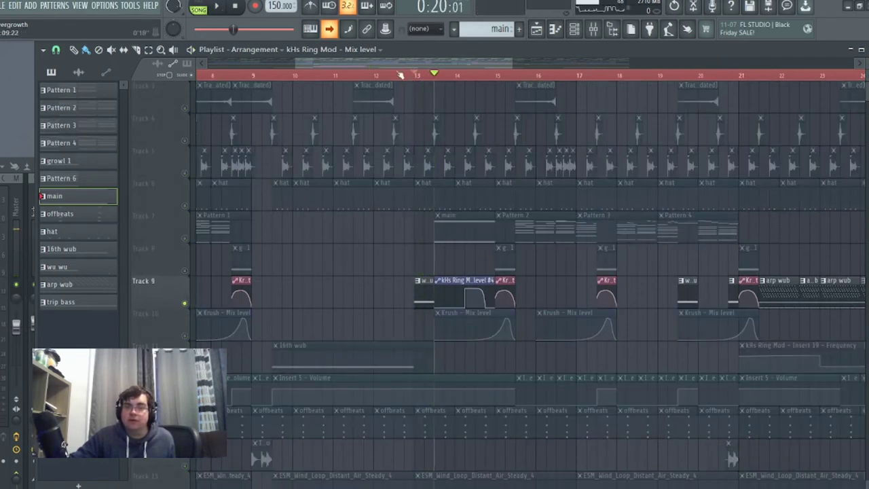
Step: Return the playhead to bar 13, view the wu wu clip's notes in the piano roll and close it
left_click(416, 79)
double_click(423, 299)
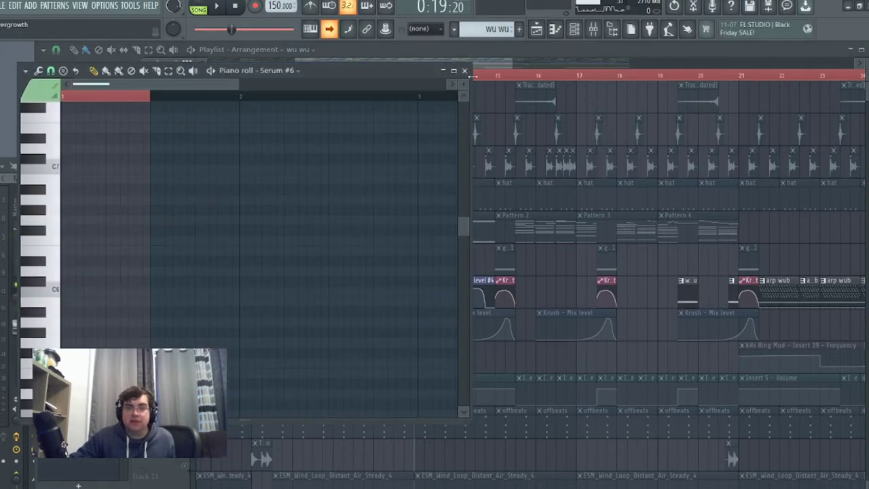
left_click(465, 72)
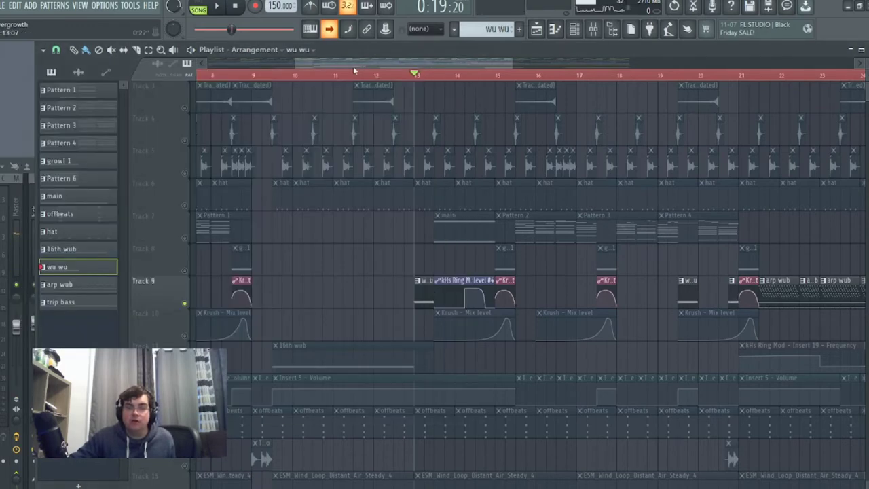
Step: Show the channel rack, play the wu wu clip briefly and open its Serum #6 instrument
left_click_drag(374, 70, 342, 70)
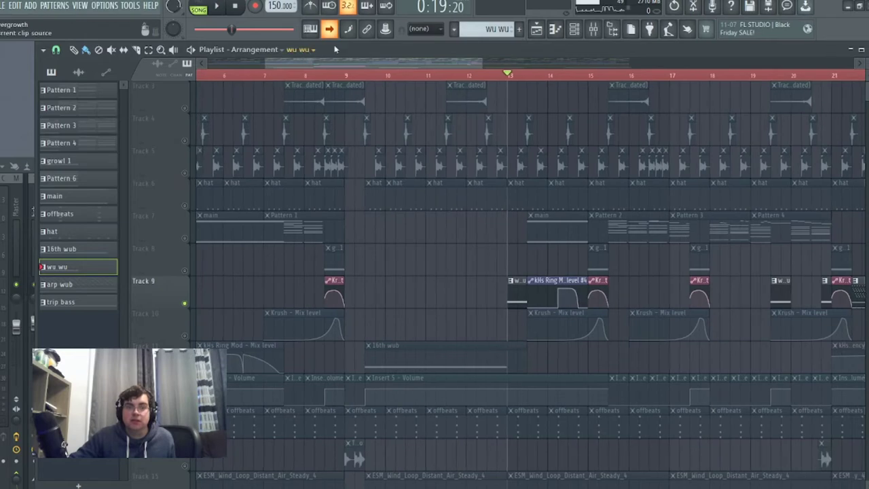
left_click(574, 30)
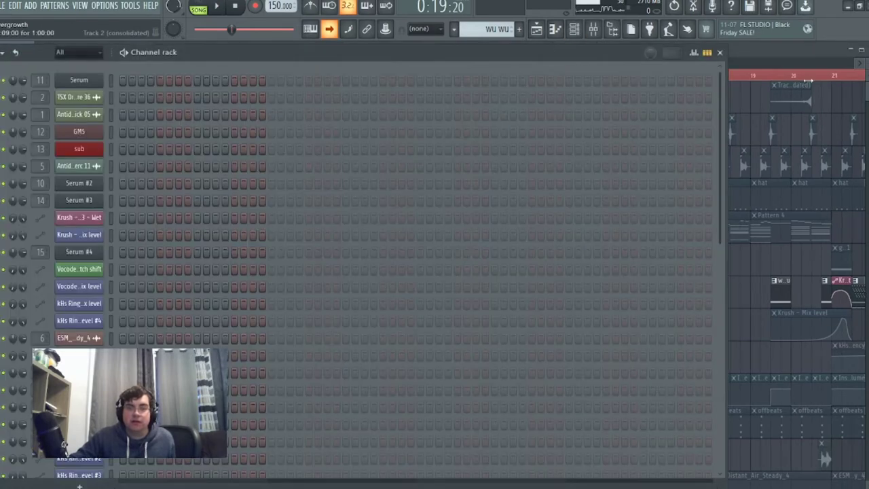
key("space")
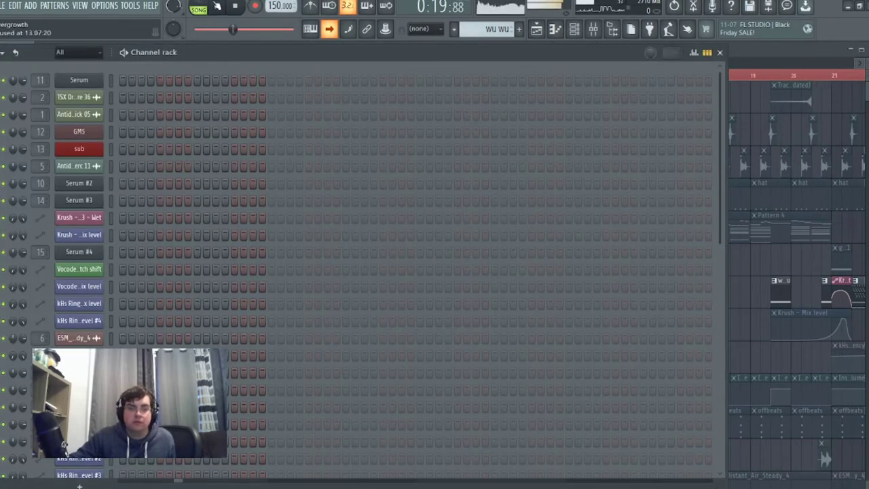
left_click_drag(722, 195, 721, 471)
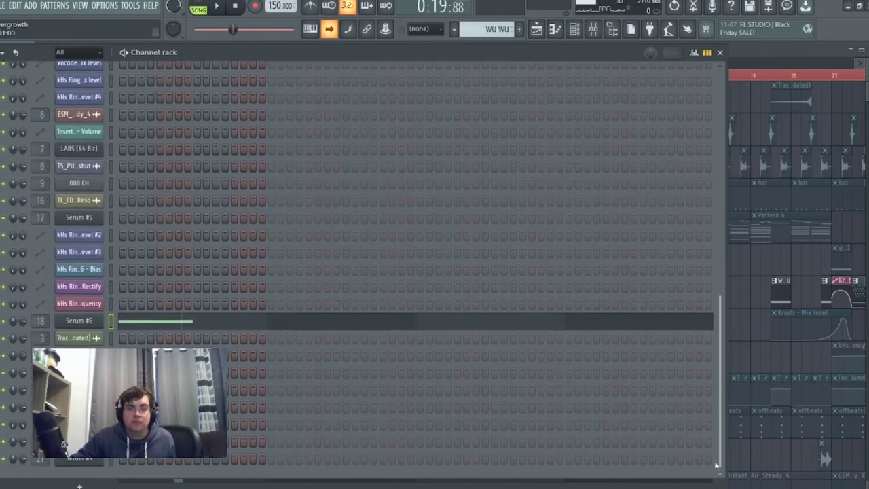
left_click(76, 321)
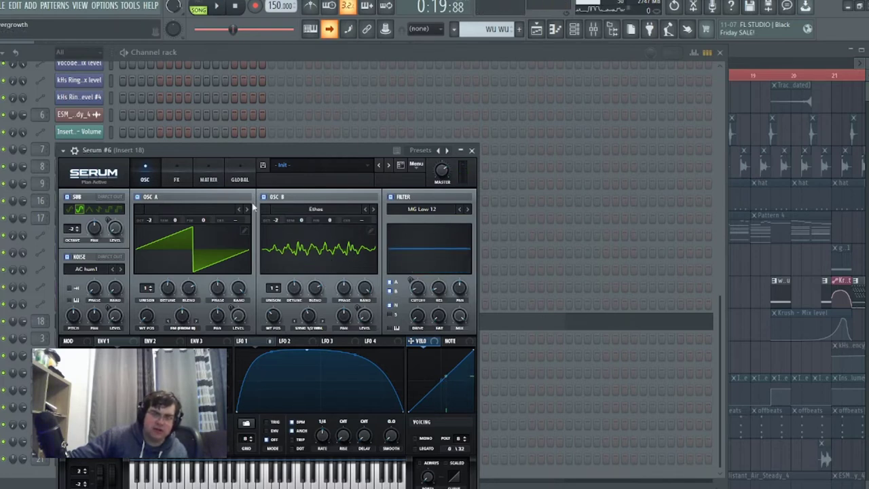
Step: Examine the oscillator, filter and LFO settings of Serum #6 and its Hyper, Distortion and Compressor effects, and close the synth
left_click(184, 175)
left_click(143, 176)
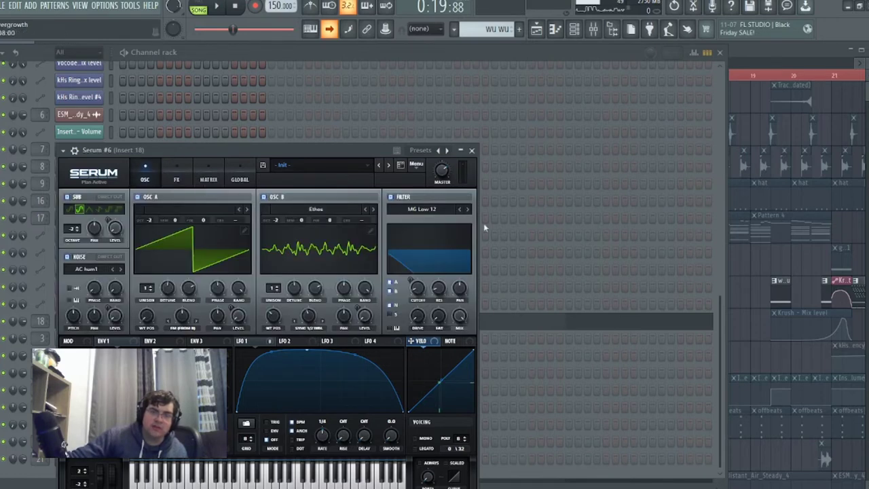
left_click(178, 178)
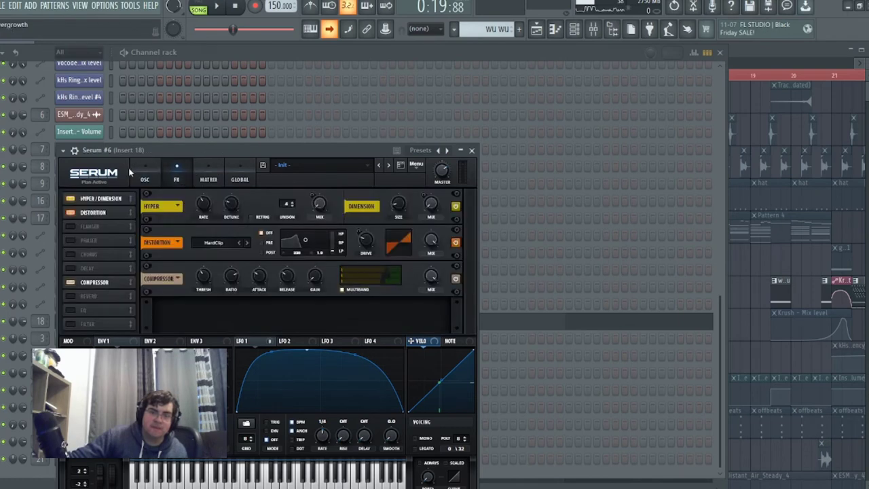
left_click(147, 178)
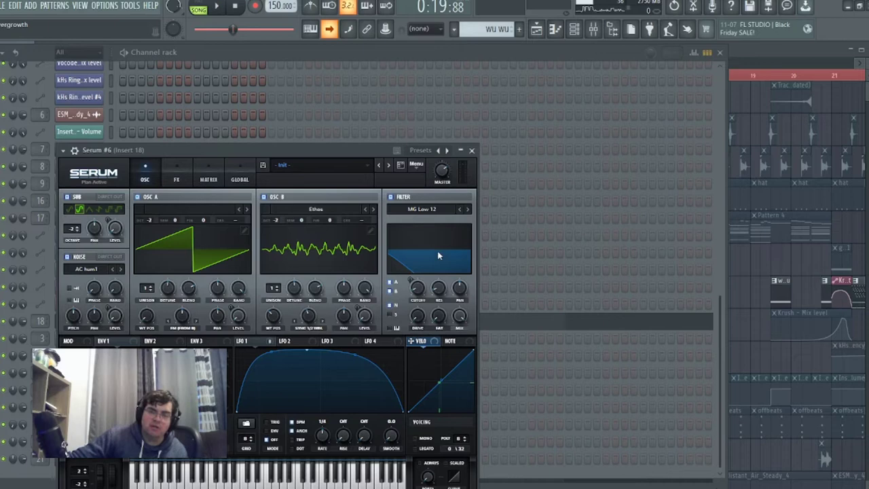
left_click(176, 174)
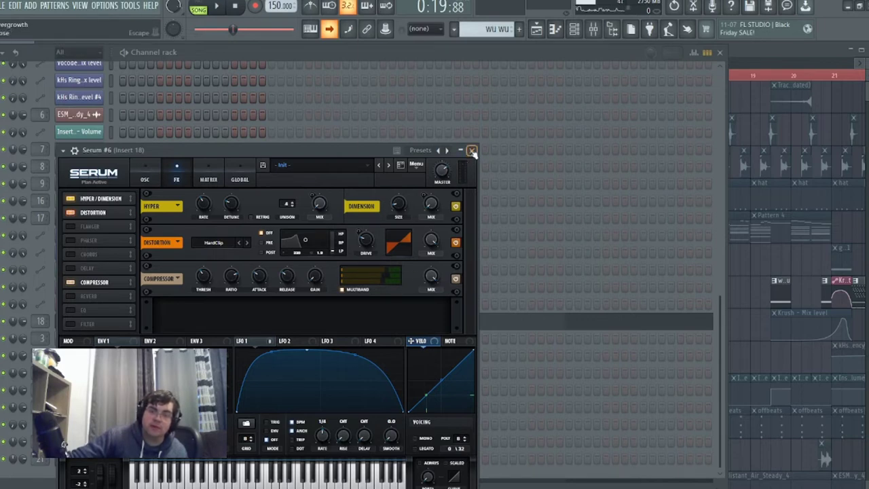
left_click(177, 280)
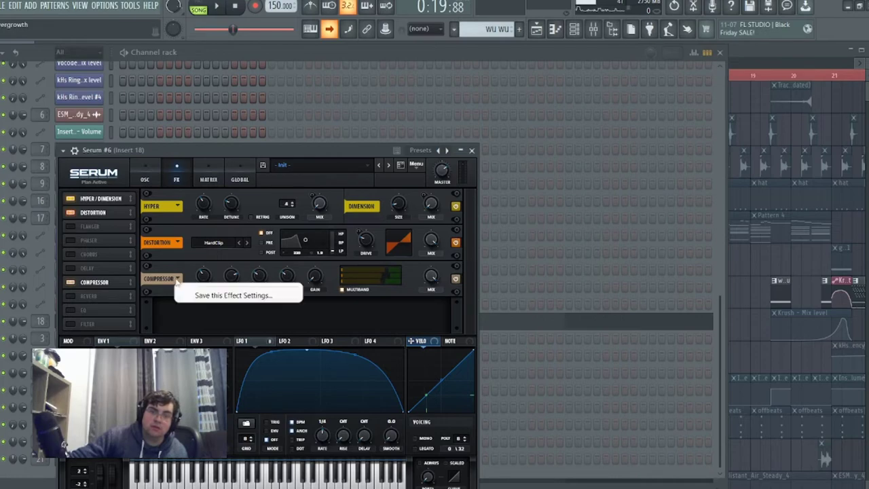
left_click(178, 277)
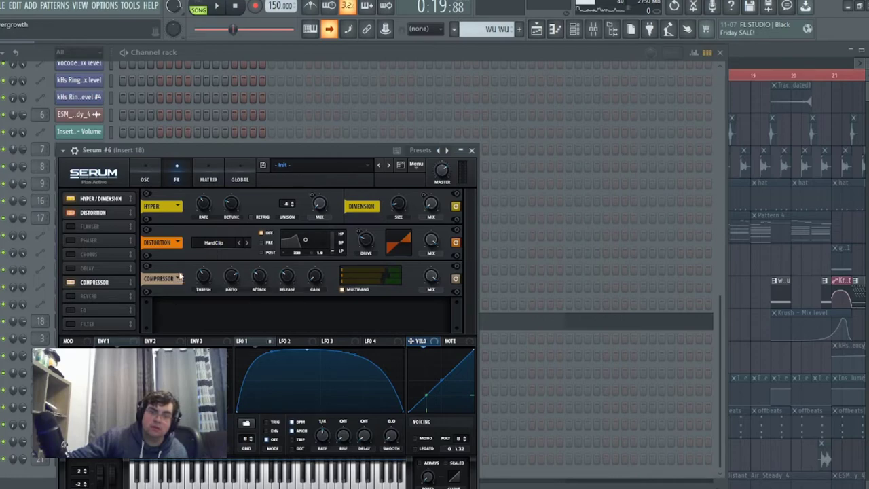
left_click(471, 150)
Step: Return to the playlist, solo Track 7 and place the playhead midway through bar 15, where the Pattern 2 chords start
left_click(760, 47)
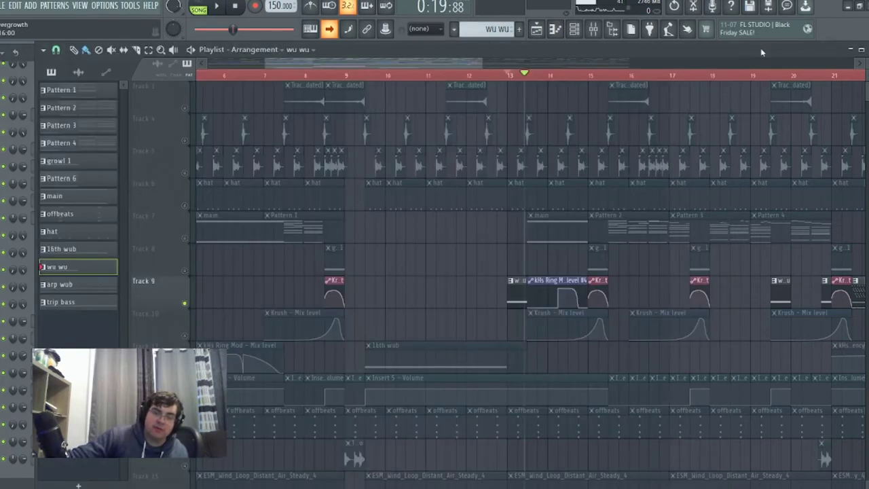
left_click_drag(465, 63, 526, 72)
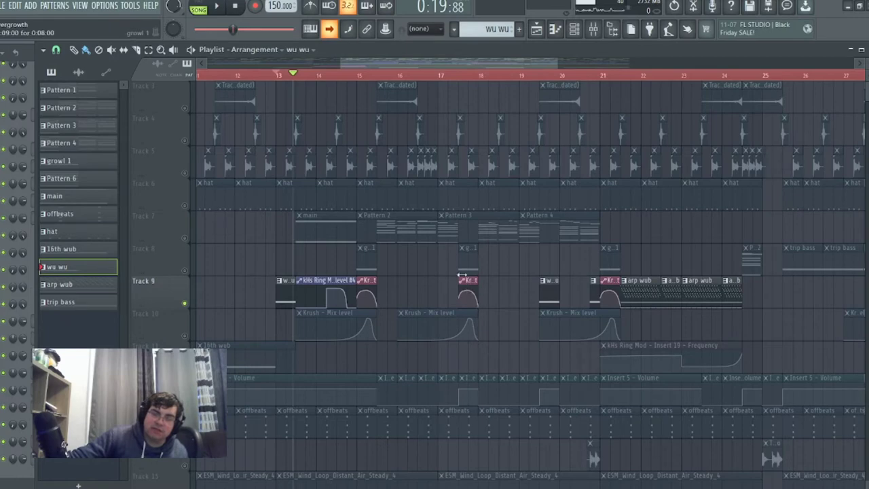
left_click(187, 239)
mouse_move(376, 78)
left_mouse_down()
mouse_move(388, 76)
mouse_move(376, 76)
mouse_move(381, 86)
left_mouse_up()
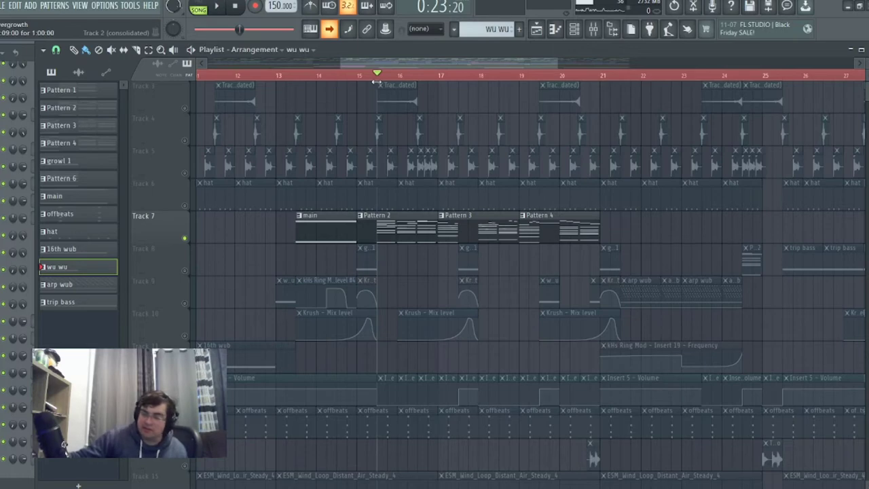
Step: Play the soloed Track 7 chords from midway through bar 15 and stop in Pattern 3
left_click(217, 6)
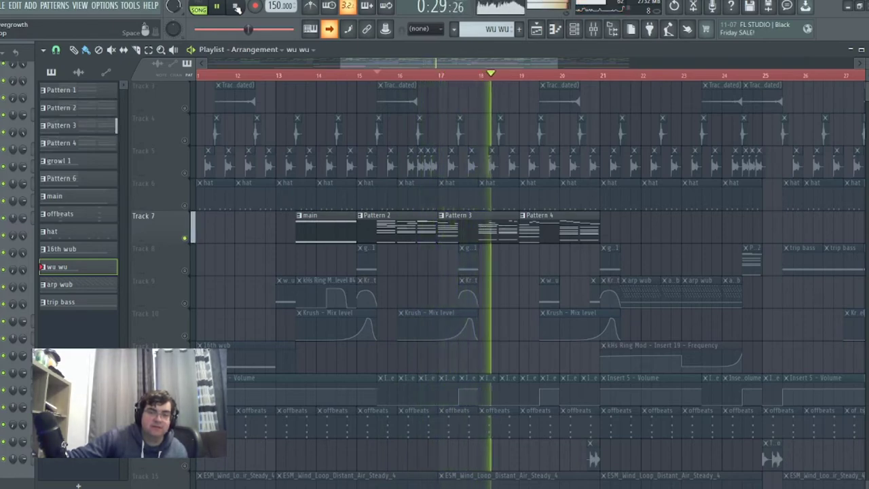
left_click(235, 6)
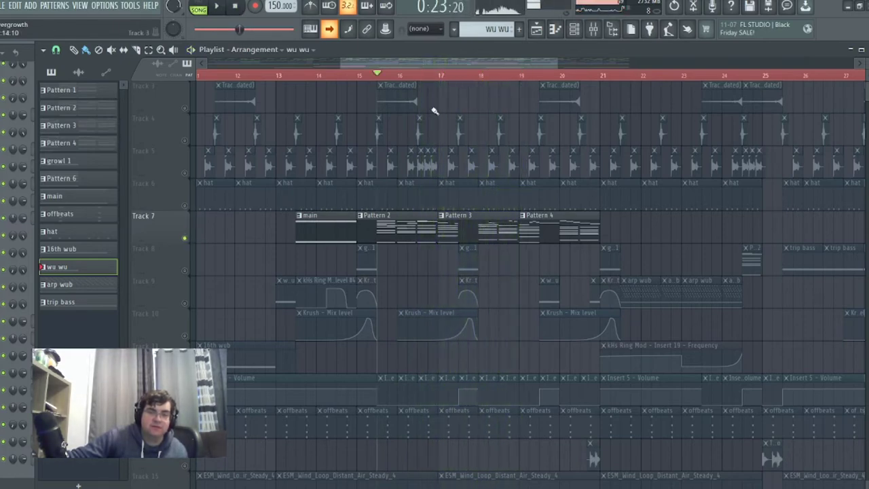
left_click_drag(432, 68, 465, 70)
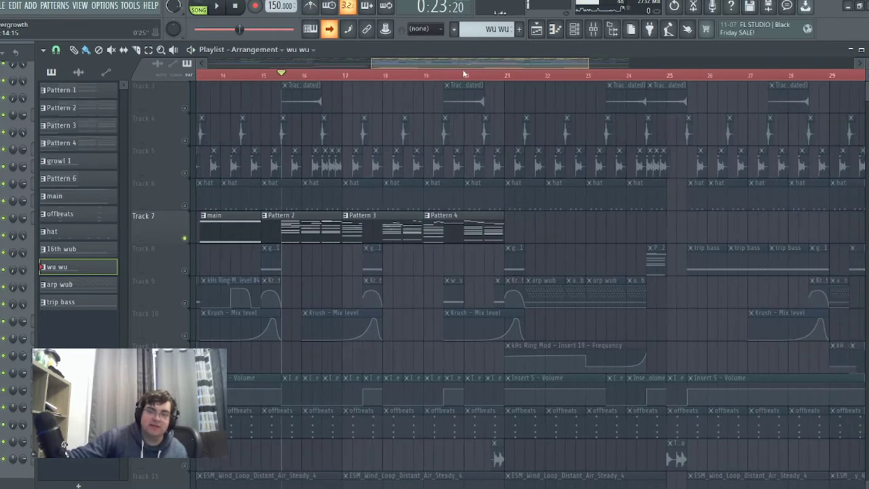
Step: Reset the playhead to midway through bar 15 and replay the Track 7 chords into Pattern 4, stopping in bar 20
left_click(236, 7)
left_click_drag(342, 62, 520, 90)
left_click(252, 74)
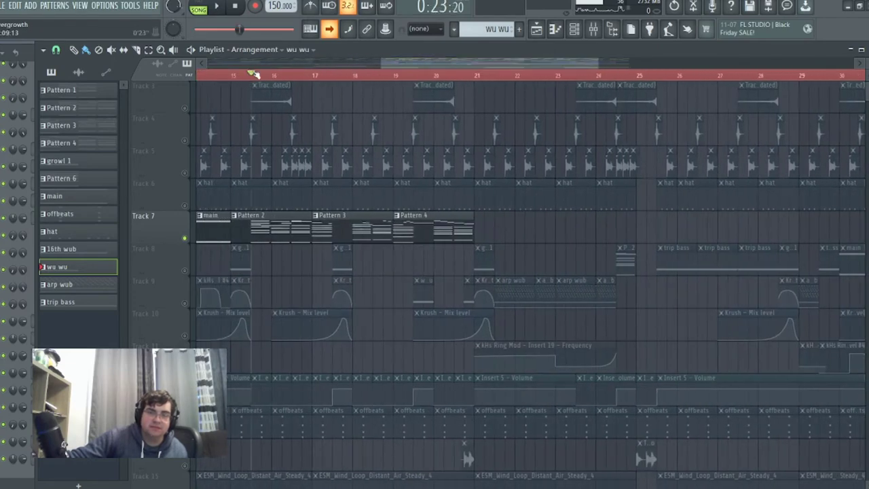
left_click(219, 7)
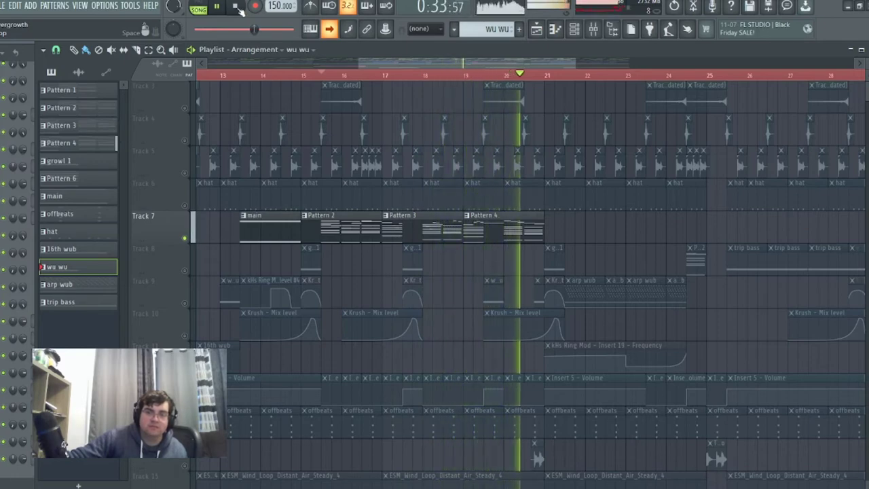
left_click(239, 8)
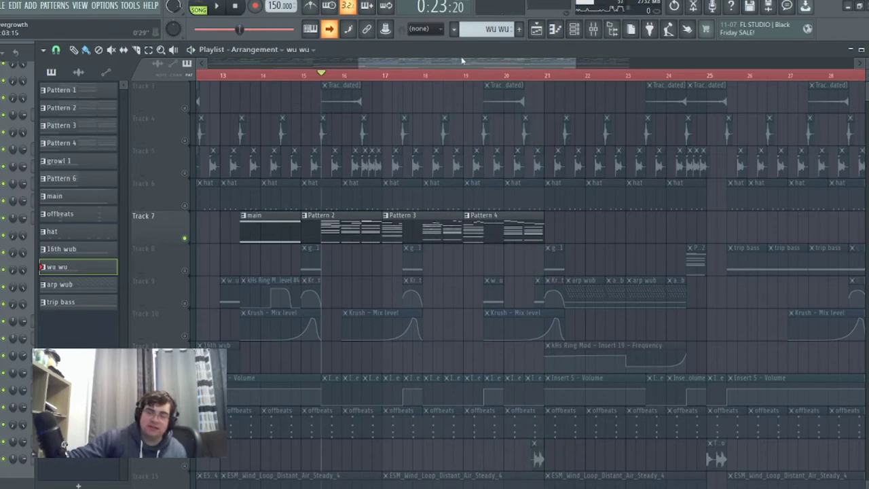
Step: Look over the main and chord clips on Track 7 across the whole arrangement and place the playhead at bar 16
left_click_drag(460, 60, 477, 89)
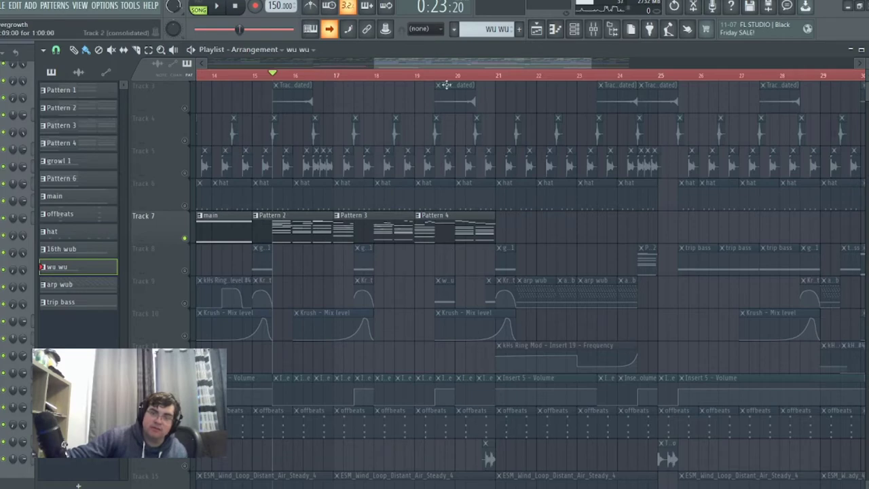
left_click_drag(450, 66, 374, 73)
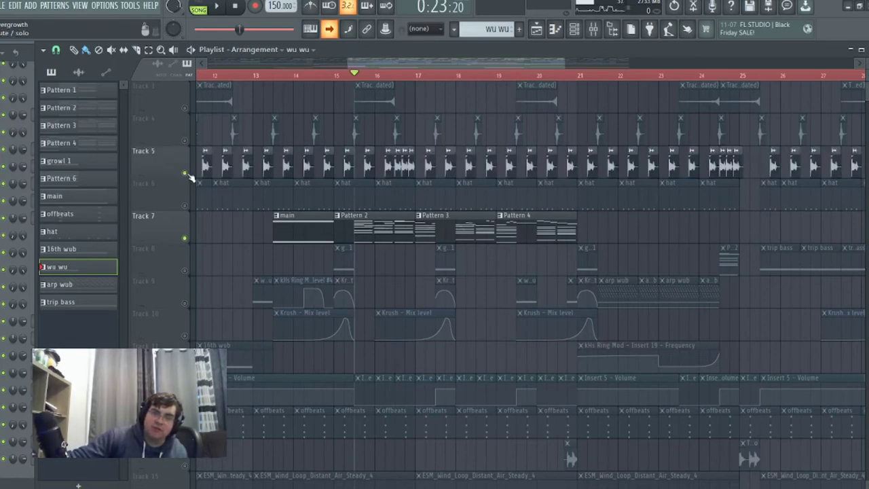
left_click_drag(409, 63, 268, 63)
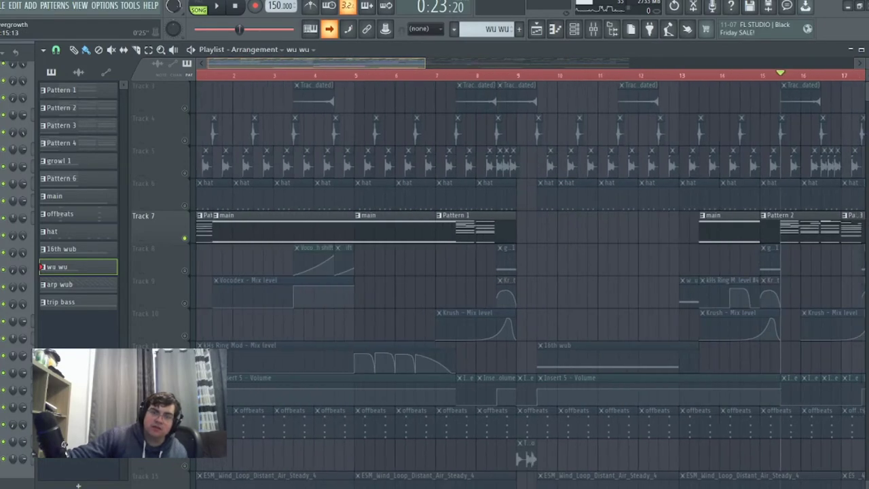
scroll(450, 127, "right", 8)
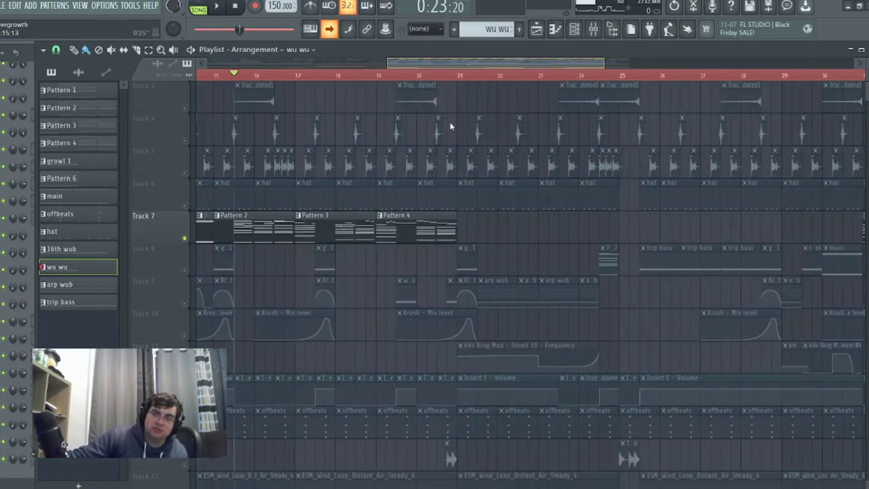
scroll(509, 133, "right", 3)
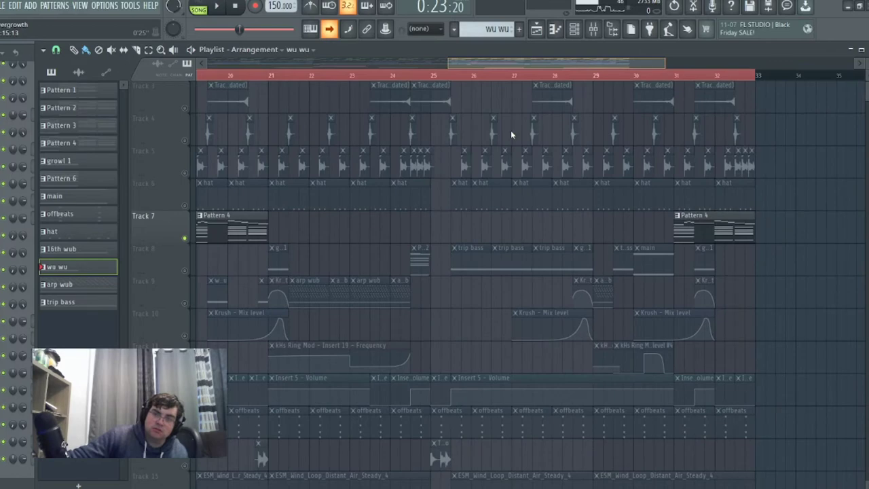
scroll(510, 130, "left", 9)
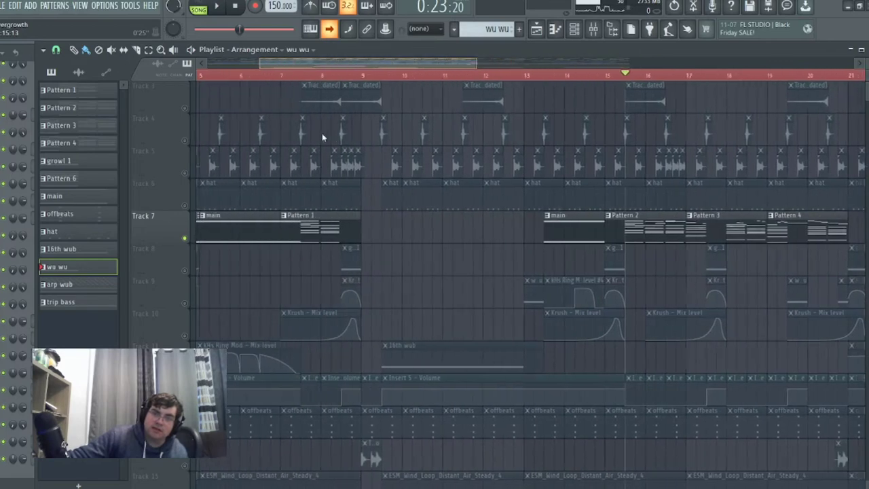
scroll(305, 139, "left", 2)
scroll(473, 151, "up", 2)
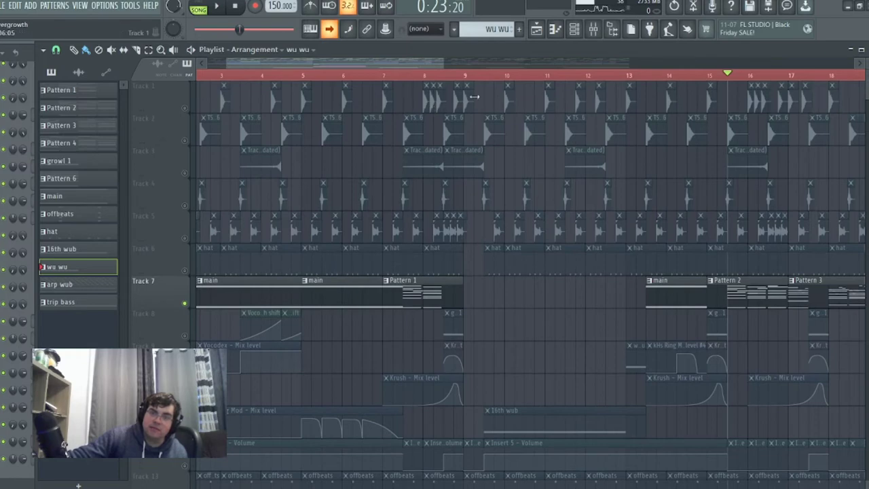
left_click_drag(359, 64, 211, 53)
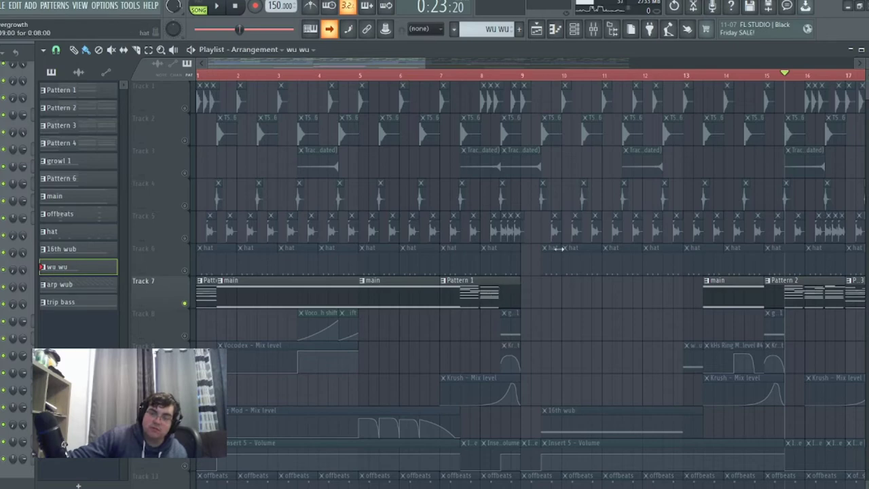
left_click_drag(360, 68, 492, 74)
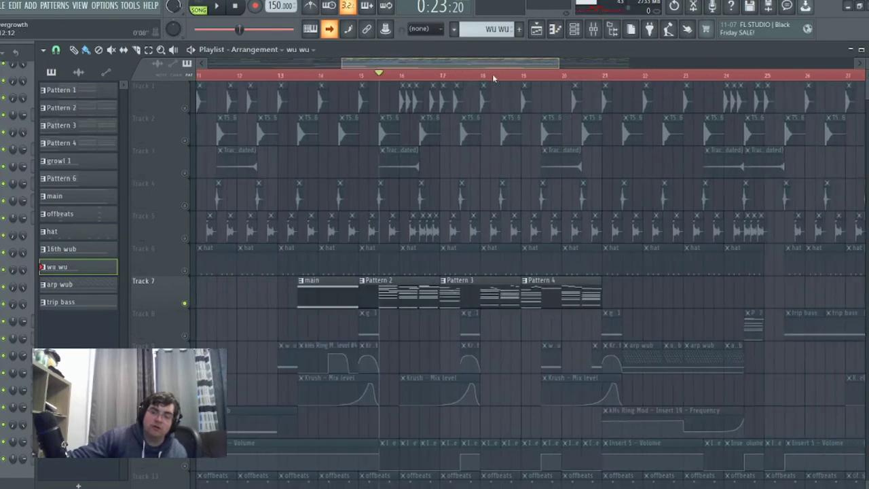
left_click(395, 75)
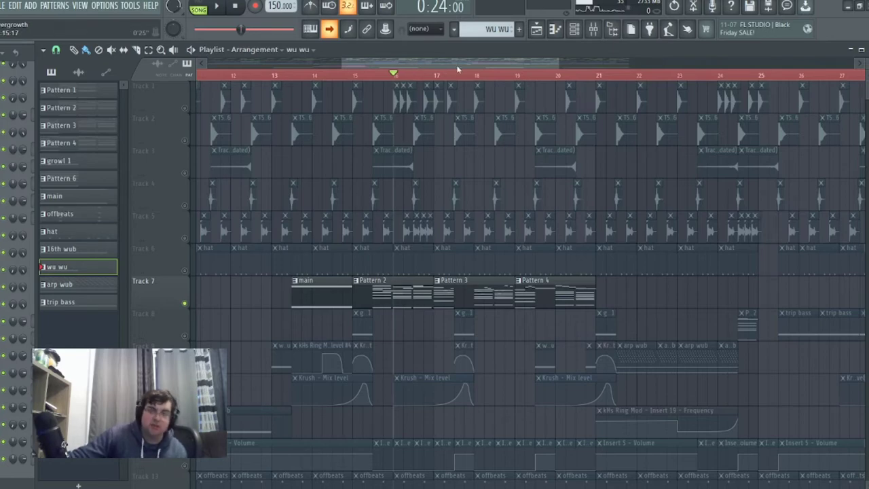
Step: Solo Track 9, play its arp wub clips from midway through bar 21, and select the arp wub pattern
left_click_drag(526, 64, 597, 94)
scroll(435, 319, "down", 3)
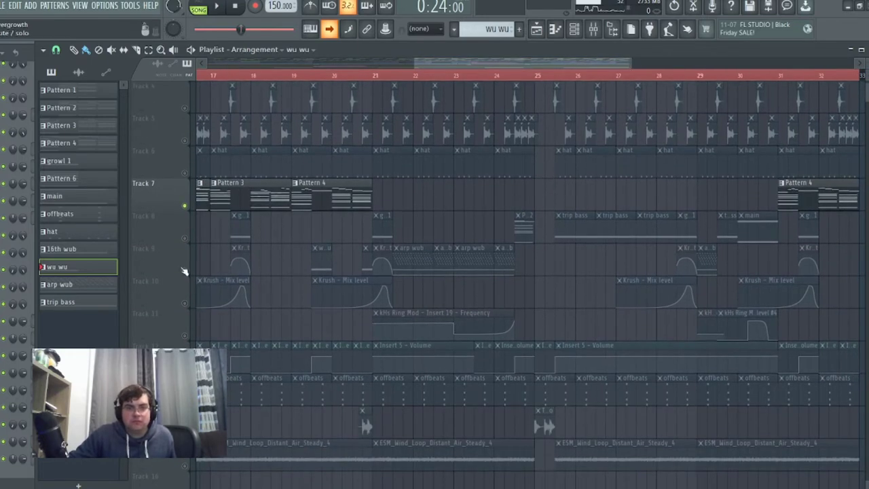
left_click(391, 76)
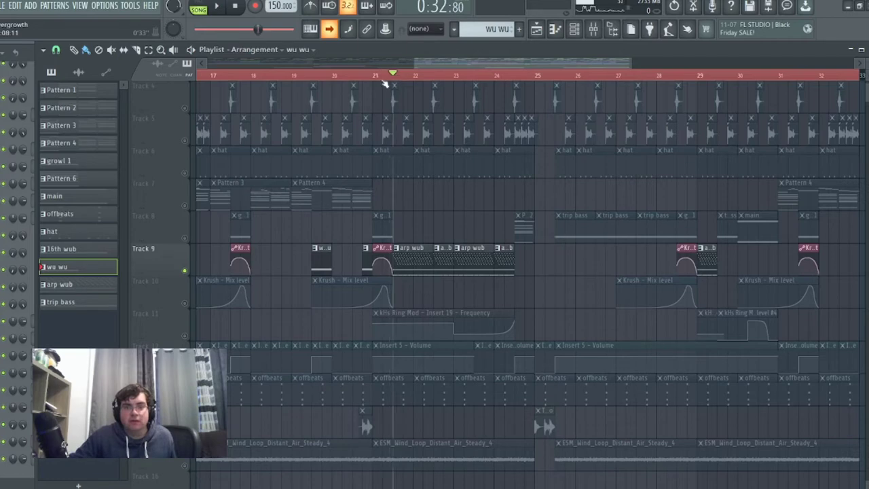
left_click(217, 7)
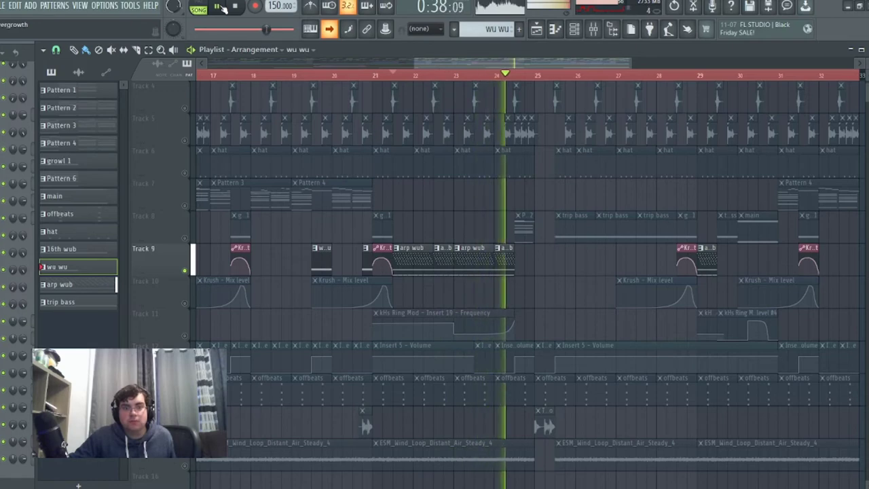
key("space")
left_click(421, 270)
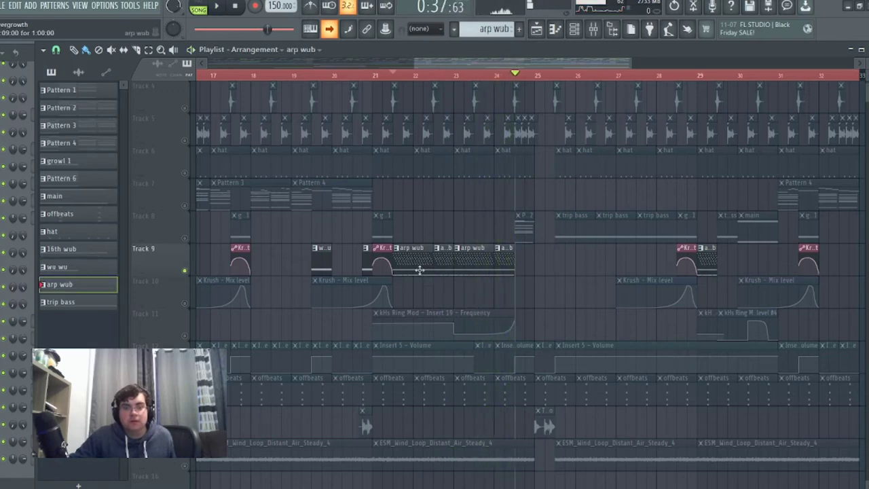
left_click(860, 49)
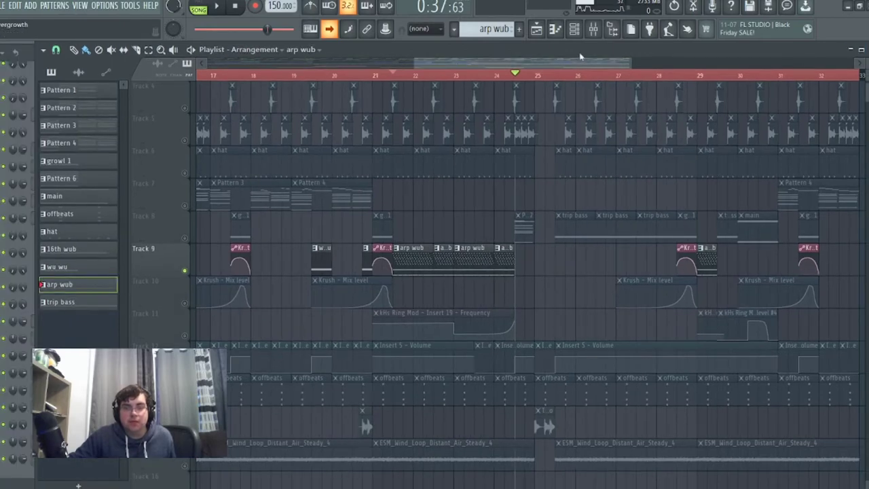
Step: Unmute Track 11's ring mod frequency automation alongside Track 9 and replay the arp wub from midway through bar 21
left_click_drag(574, 63, 566, 63)
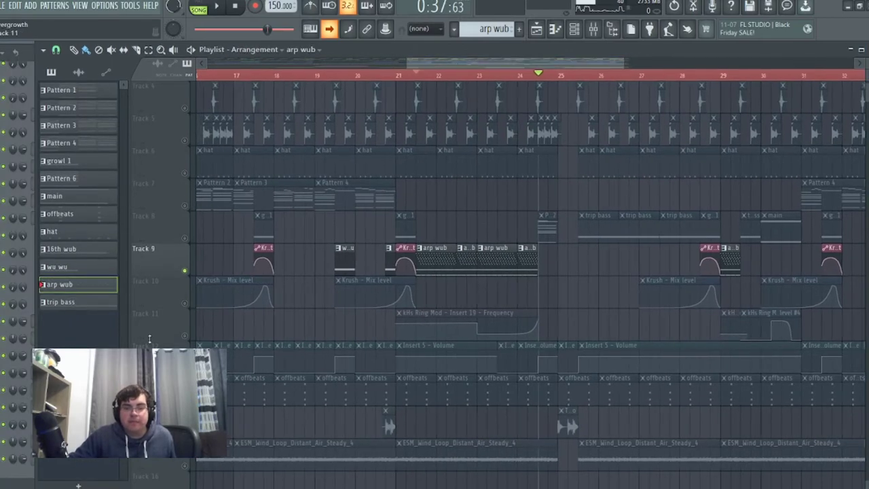
left_click(185, 337)
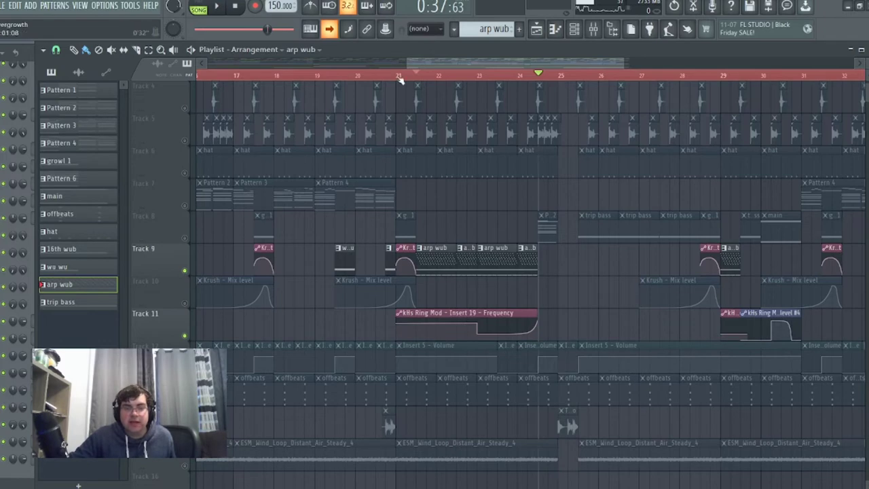
left_click(419, 76)
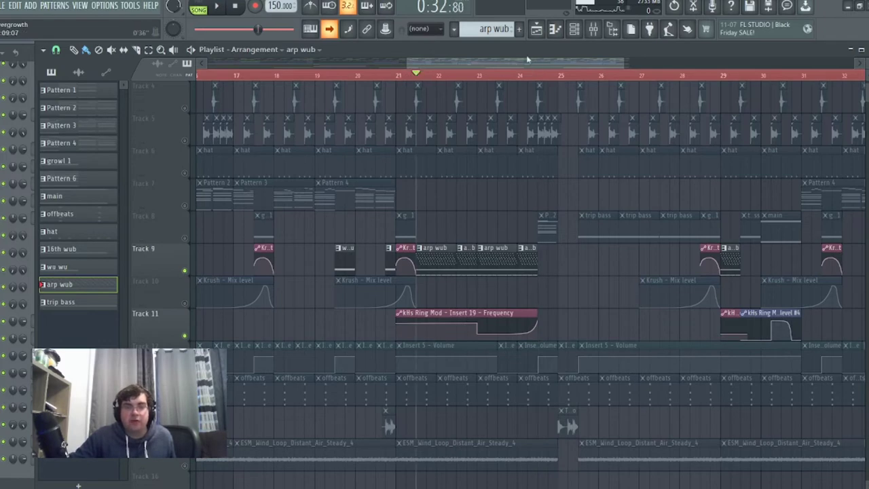
left_click_drag(784, 49, 748, 76)
left_click(217, 7)
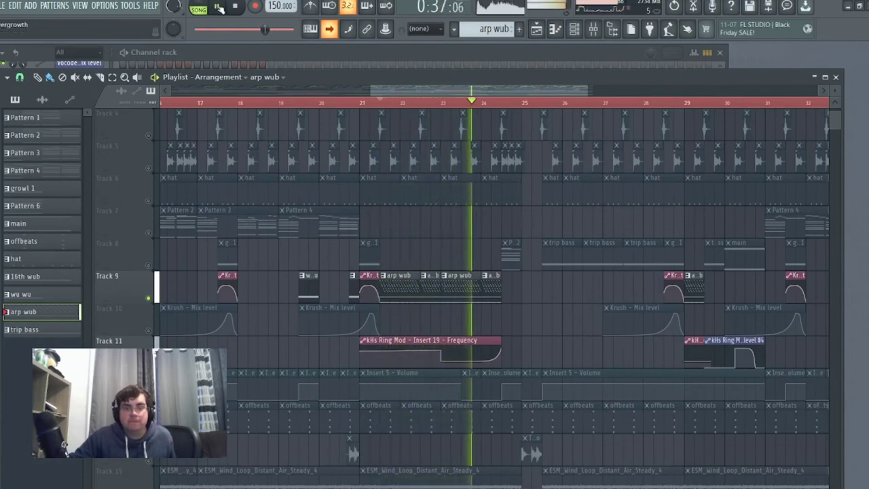
key("space")
Step: Move the playlist aside to uncover the channel rack and open the Serum #7 instrument
mouse_move(407, 93)
left_mouse_down()
mouse_move(456, 94)
mouse_move(416, 95)
left_mouse_up()
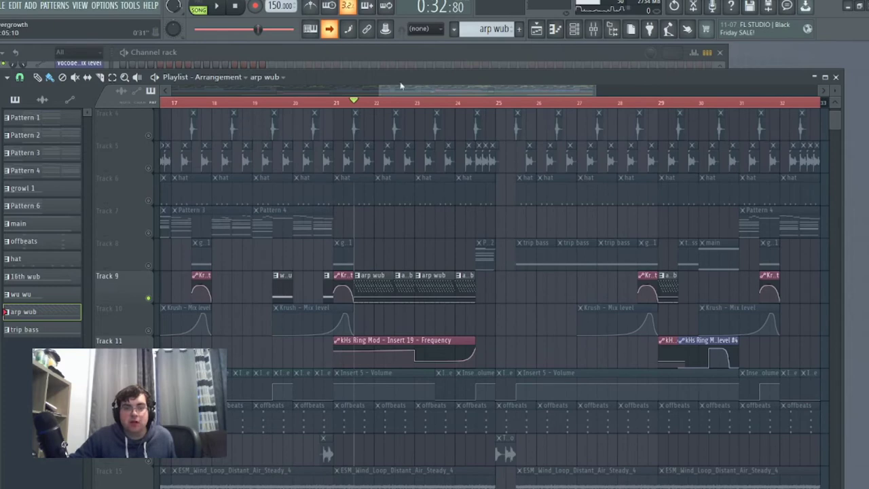
left_click_drag(486, 80, 509, 57)
mouse_move(570, 49)
left_mouse_down()
mouse_move(566, 56)
mouse_move(563, 48)
left_mouse_up()
left_click_drag(435, 61, 455, 63)
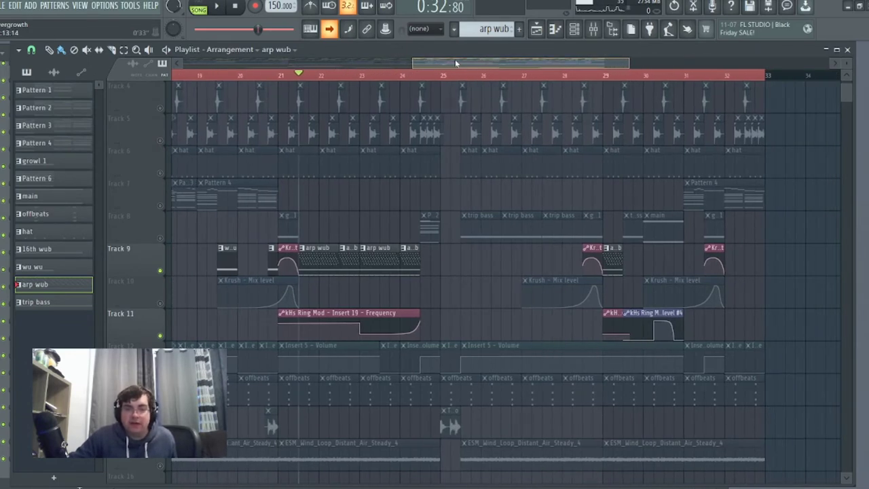
scroll(476, 299, "down", 2)
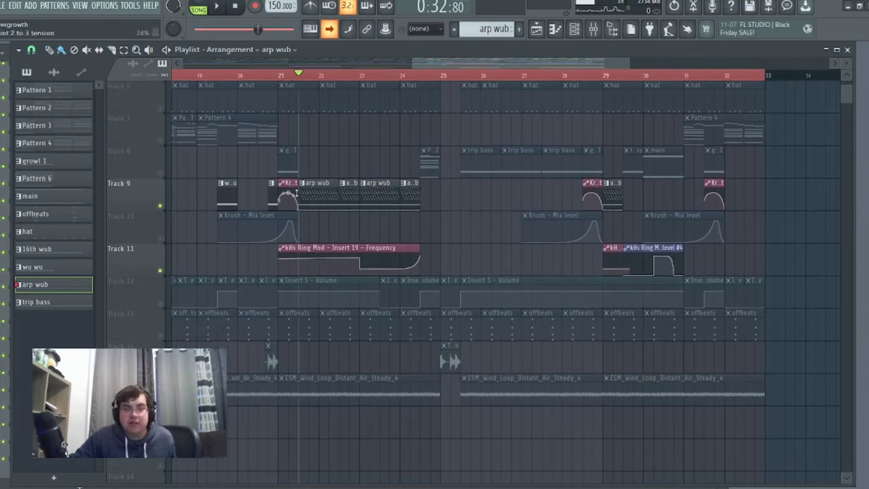
left_click_drag(393, 50, 741, 209)
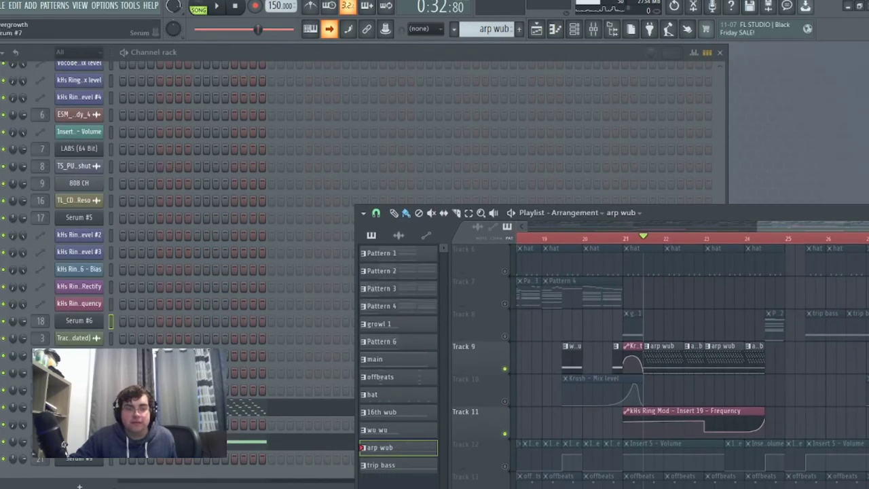
left_click(79, 458)
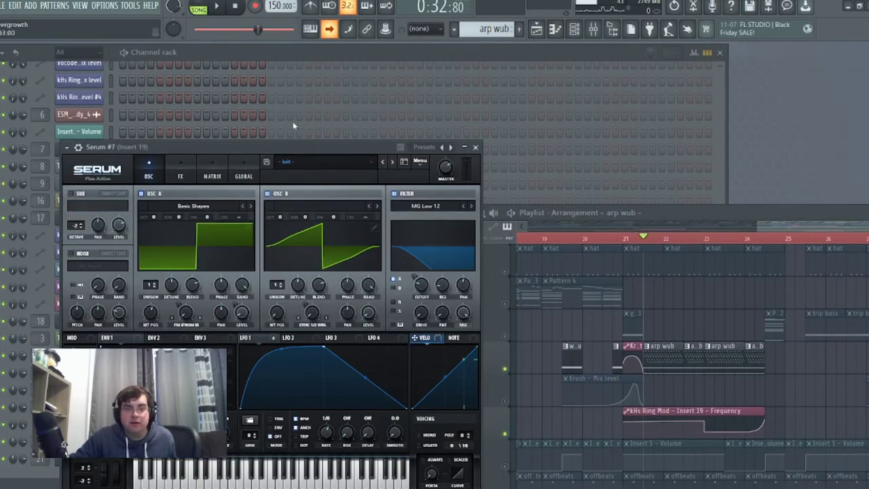
Step: Examine the oscillator, filter and LFO settings of Serum #7 and its Hyper/Dimension effect, and close the synth
left_click_drag(267, 141, 302, 49)
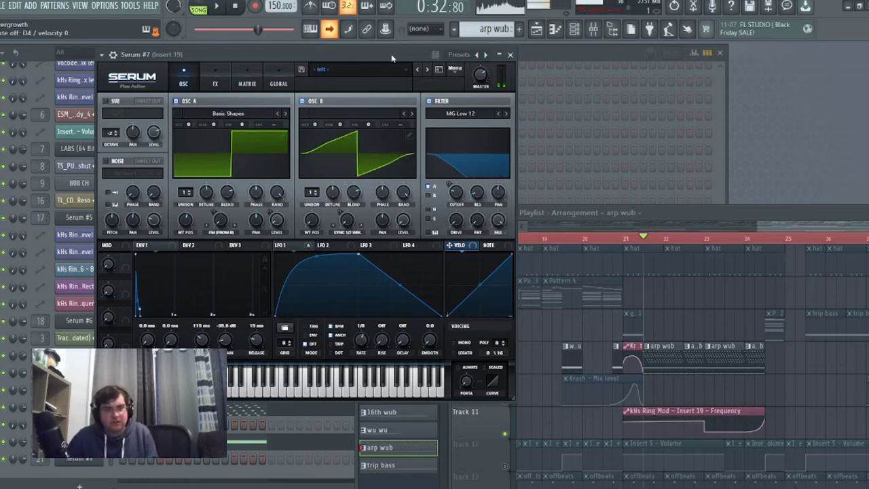
left_click(219, 83)
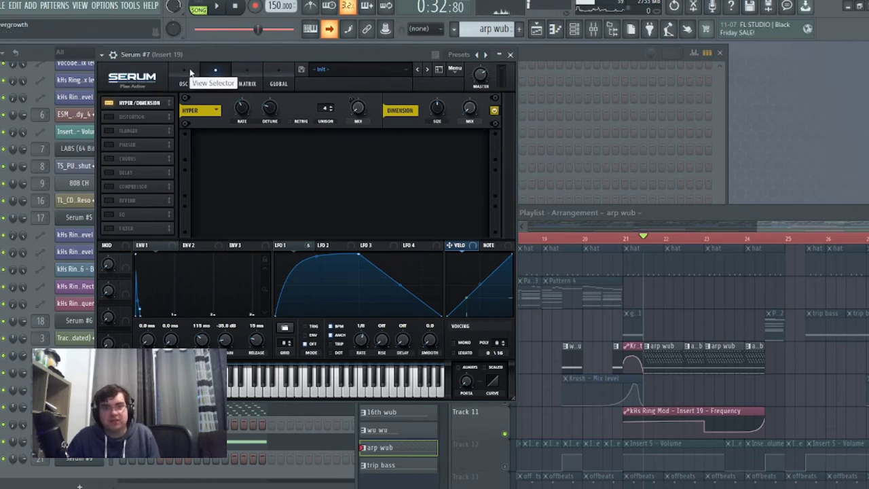
left_click(510, 54)
Step: Move the playlist back over the channel rack and place the playhead midway through bar 24, at the end of the arp wub clips
left_click_drag(694, 216, 496, 96)
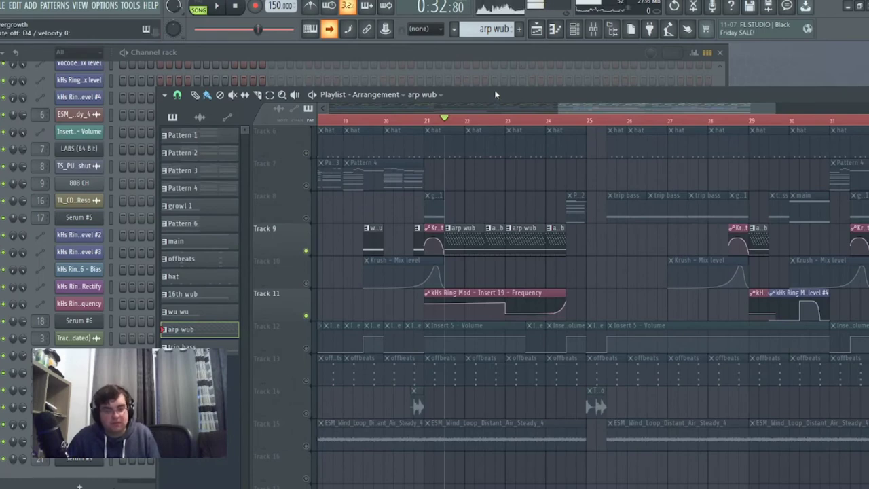
left_click(566, 120)
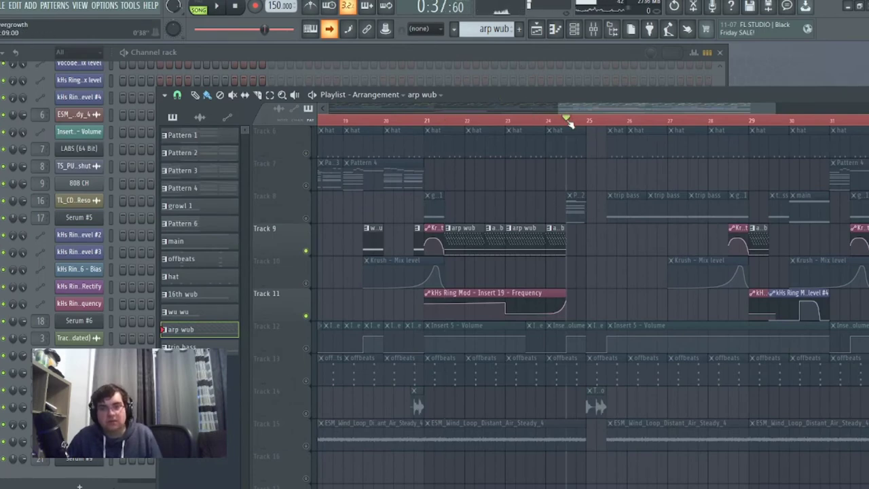
scroll(601, 114, "right", 5)
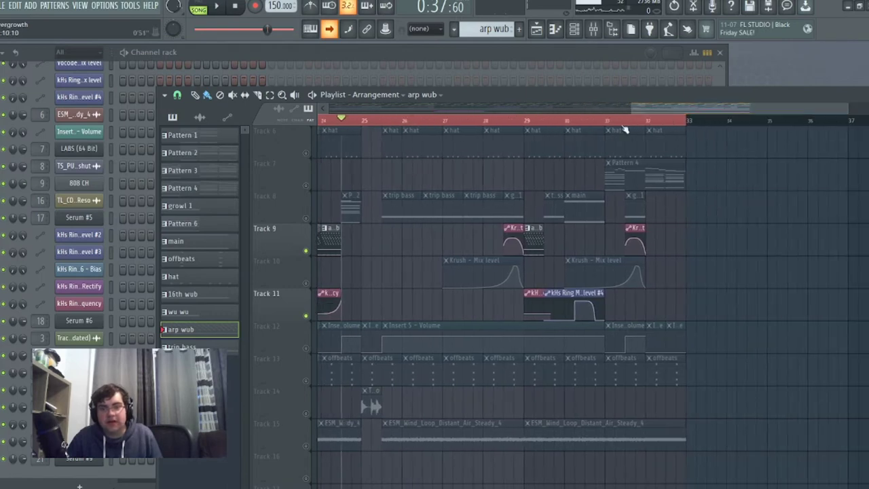
Step: Solo Track 8 and play the trip bass clips from midway through bar 25, and stop playback
left_click(305, 217)
left_click(388, 120)
left_click(382, 120)
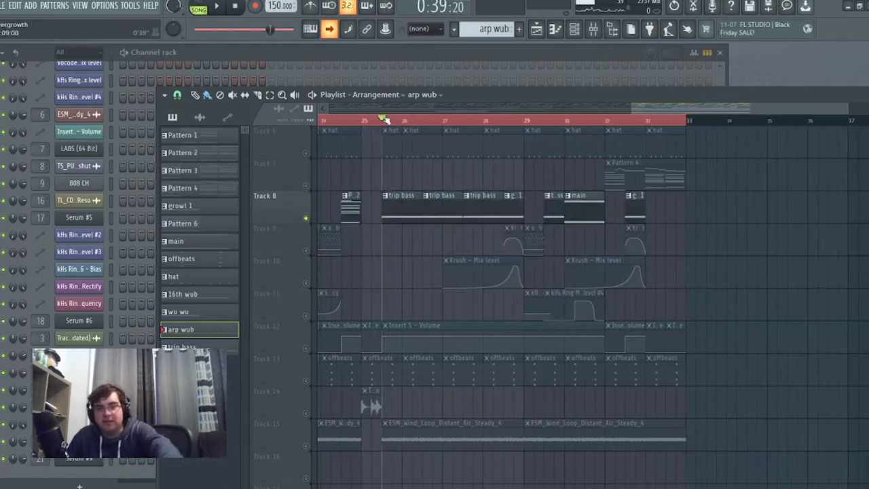
key("space")
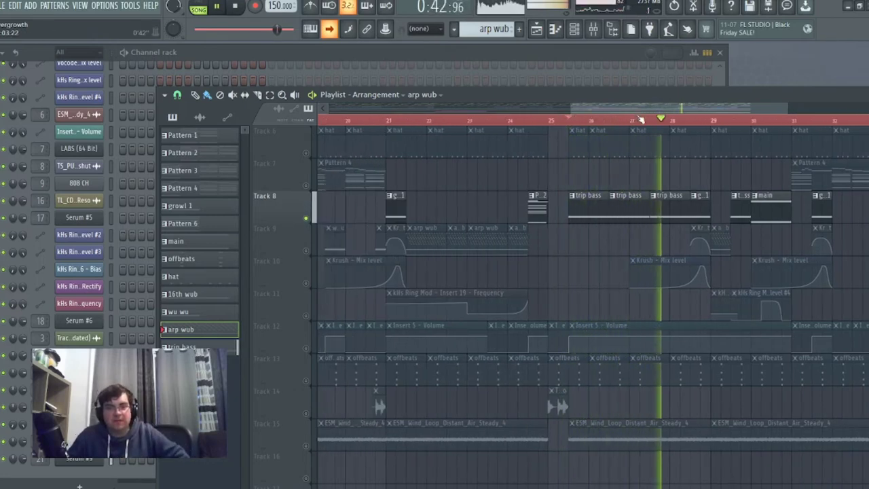
left_click(234, 6)
Step: Select the trip bass clip, open its Serum #9 instrument, and examine the oscillators, filter and LFO 2's modulation destinations
left_click(586, 212)
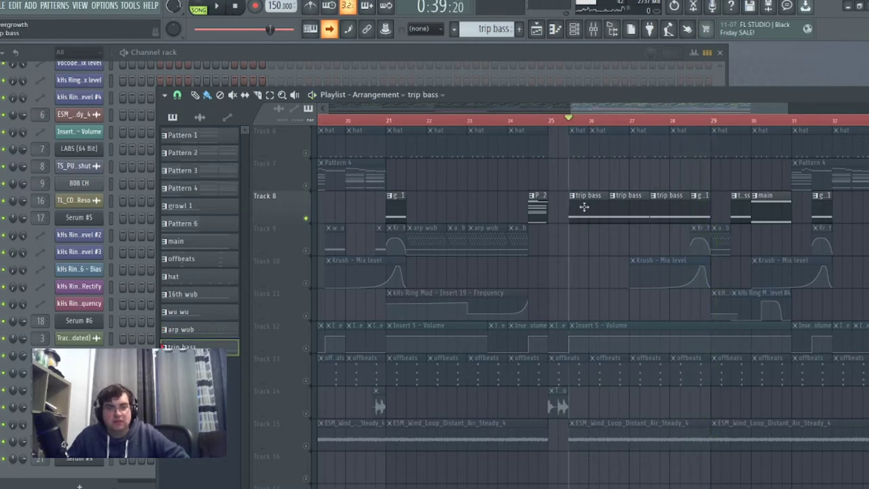
left_click(82, 458)
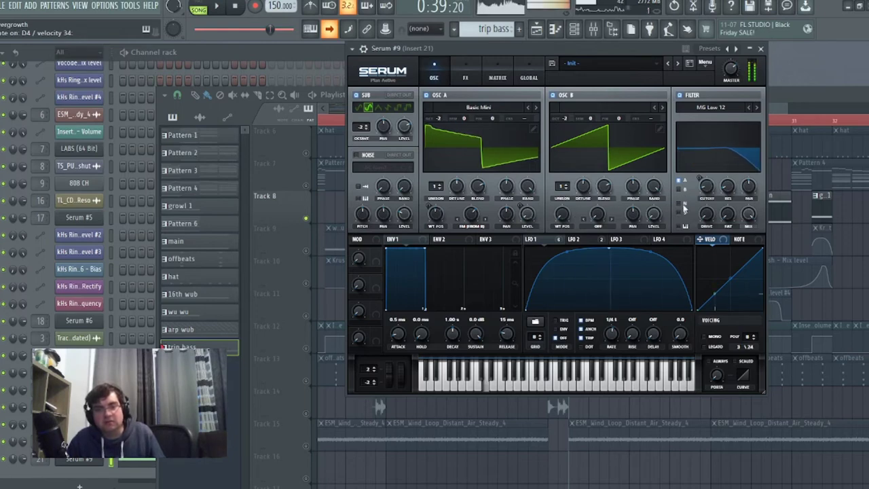
left_click(589, 246)
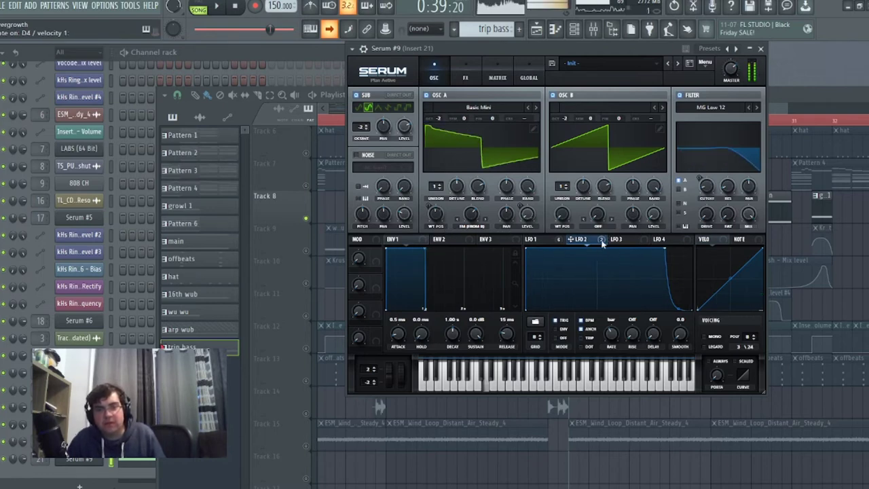
mouse_move(599, 243)
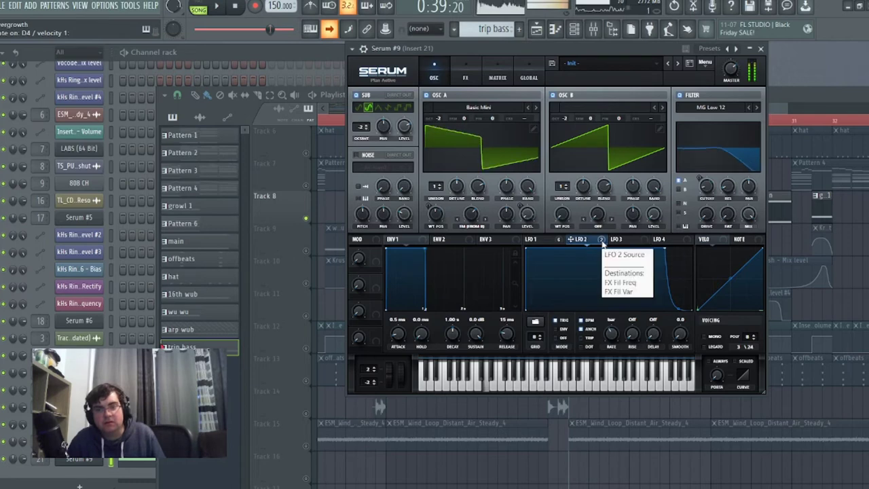
right_click(594, 244)
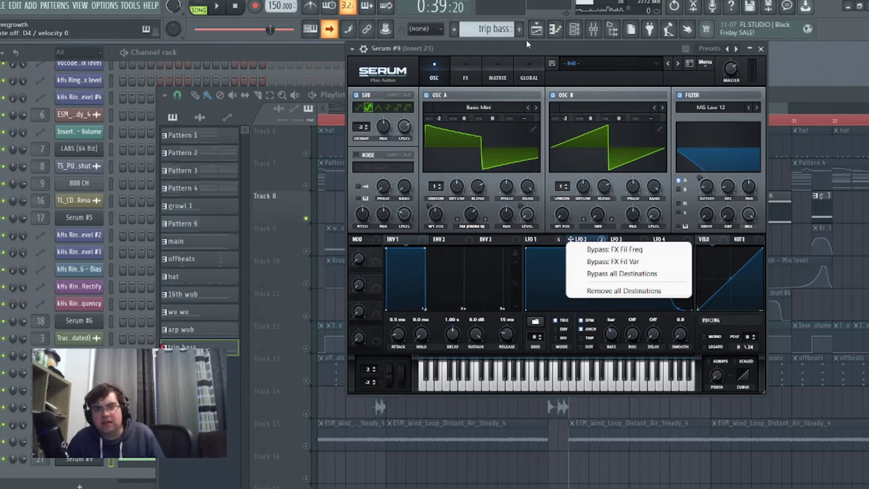
Step: Examine the Serum #9 effects chain from Hyper/Dimension down to the multiband compressor, and close the synth
left_click(466, 68)
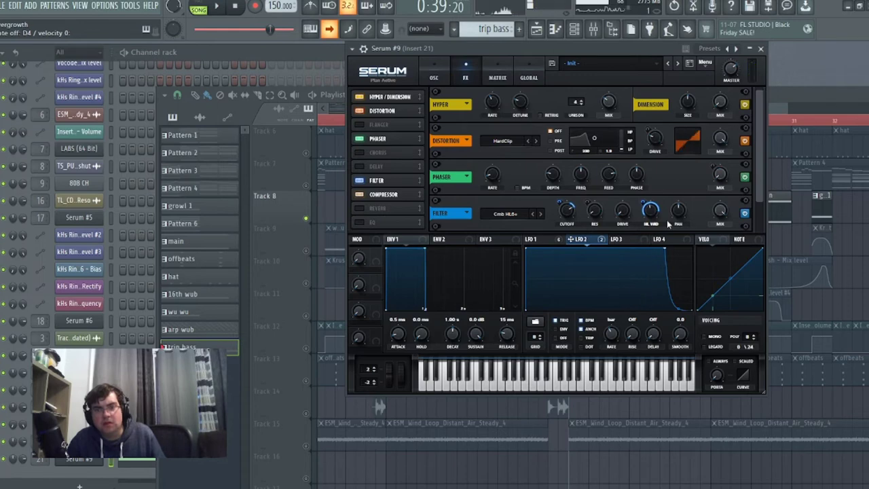
left_click_drag(759, 172, 762, 218)
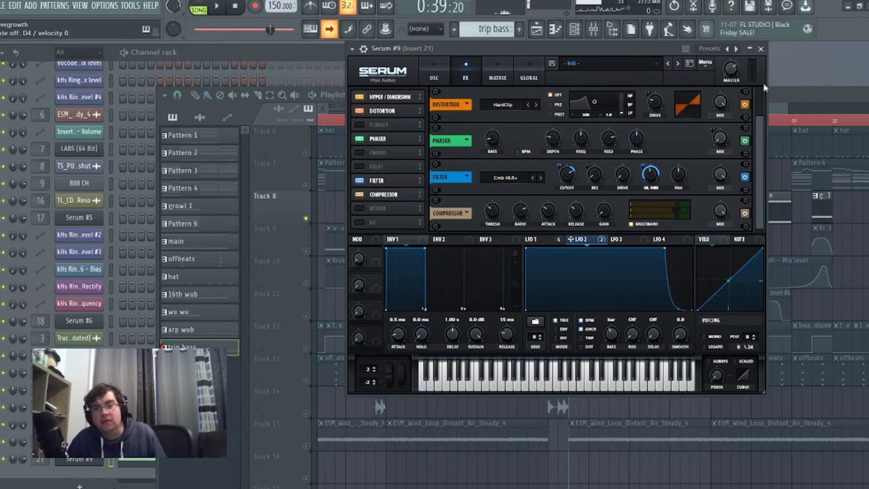
left_click(760, 49)
Step: Put the playlist away, open the mixer and move it up over the channel rack
left_click_drag(679, 92, 611, 56)
left_click_drag(565, 71, 609, 83)
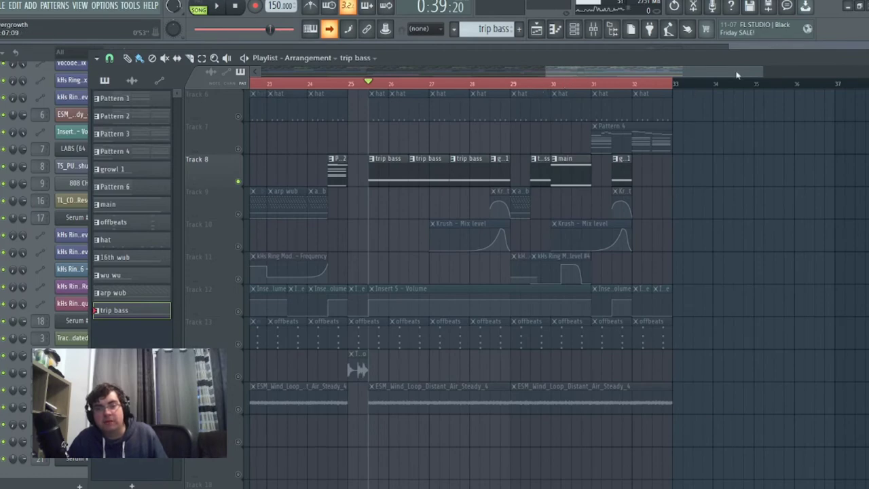
left_click_drag(805, 68, 675, 62)
key("F6")
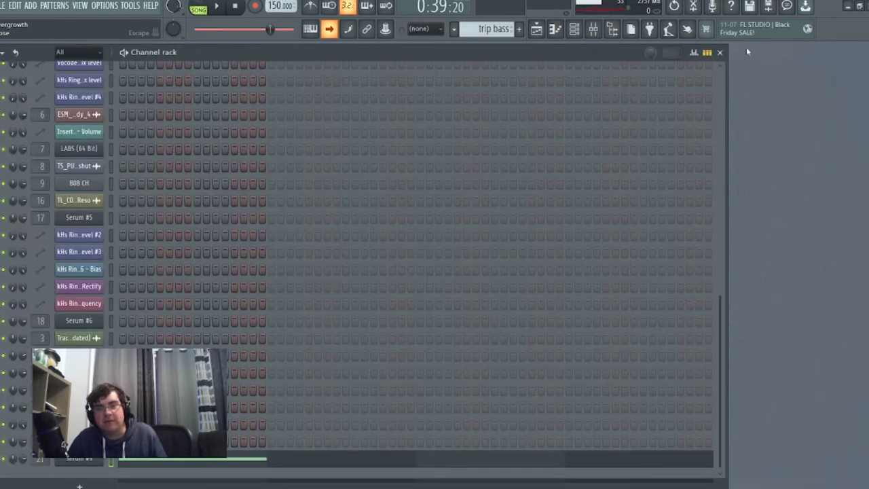
key("F9")
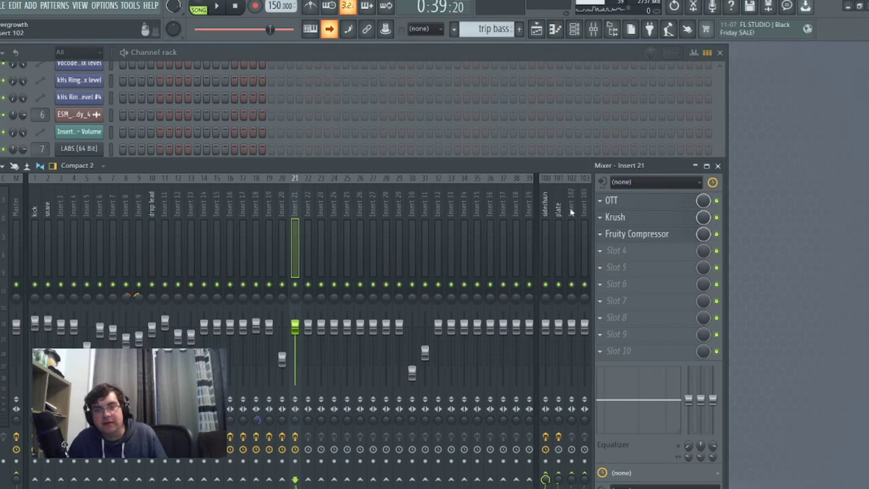
left_click_drag(576, 163, 648, 74)
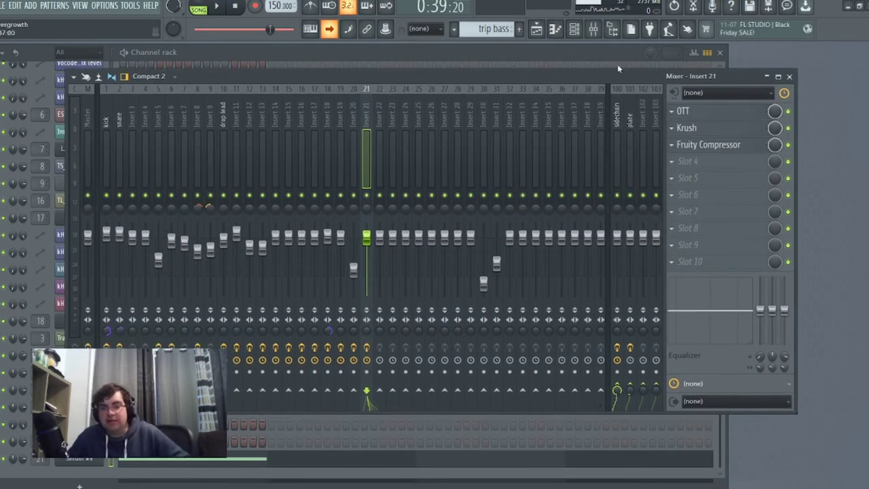
Step: Look over the effects loaded on the sidechain and plate mixer tracks, ending with the plate track selected
left_click(617, 112)
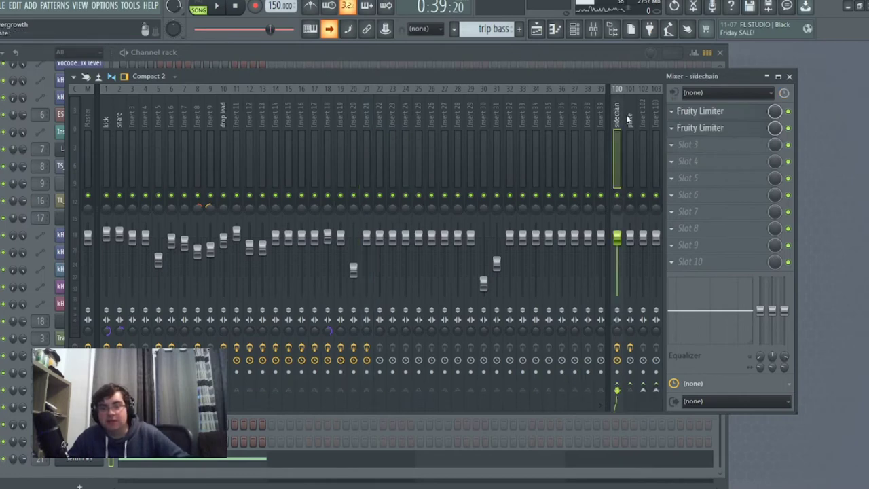
left_click(627, 117)
left_click(619, 122)
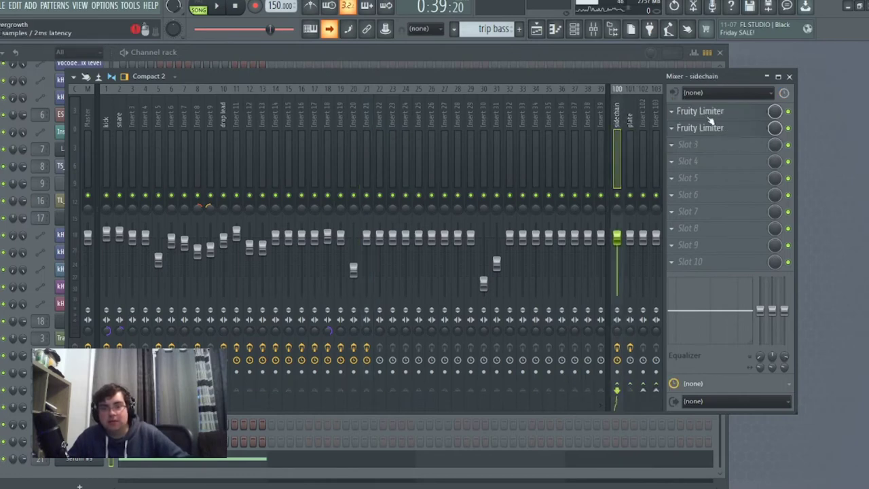
left_click(632, 126)
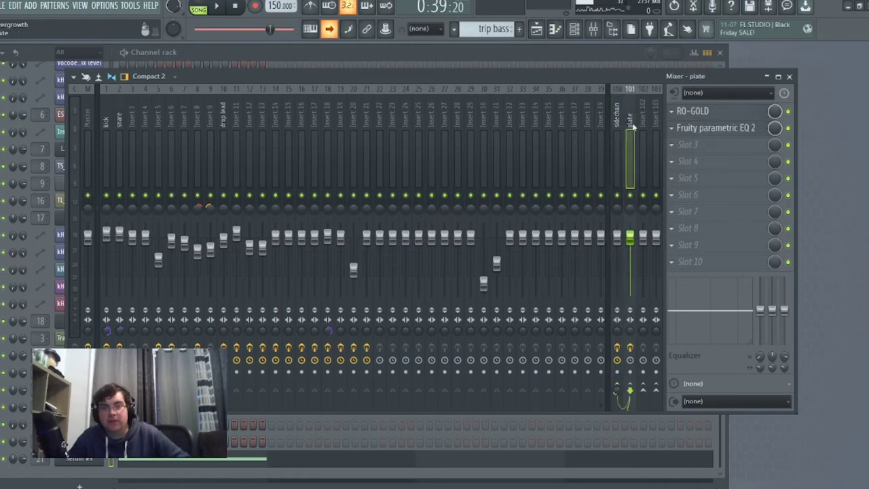
Step: Examine the RO-GOLD reverb and the Fruity parametric EQ 2 on the plate track, closing each plugin
left_click(696, 112)
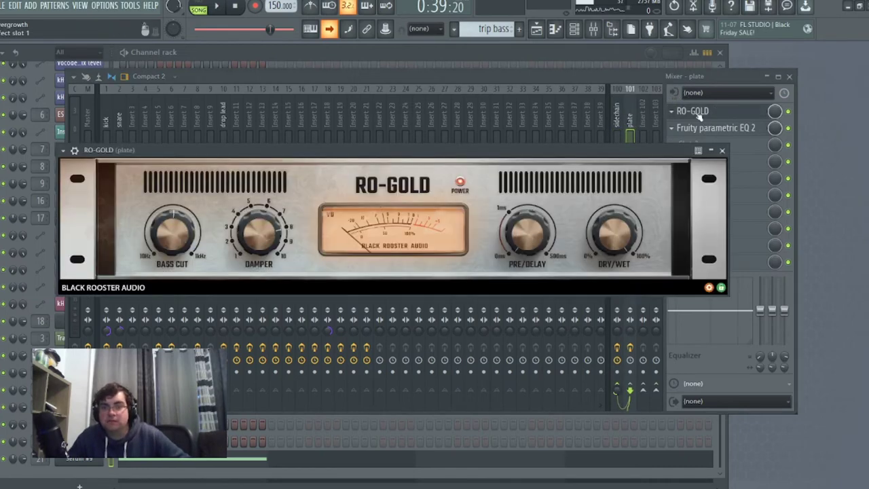
left_click(722, 151)
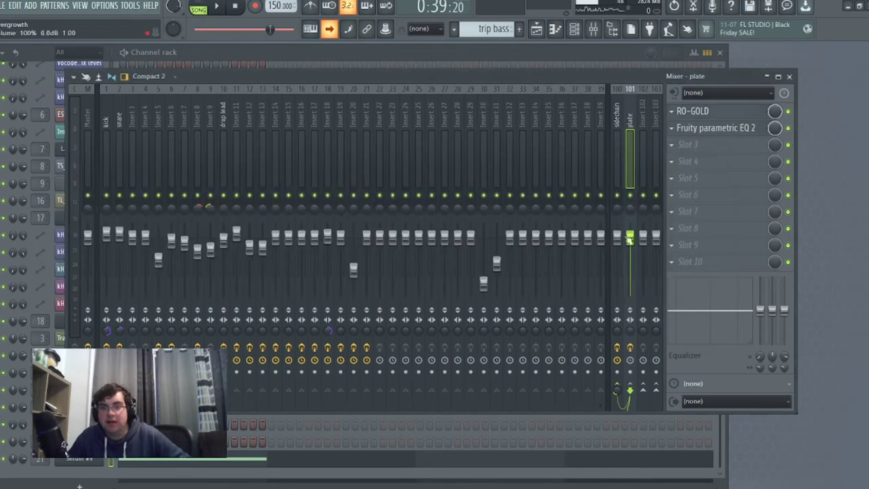
left_click(725, 114)
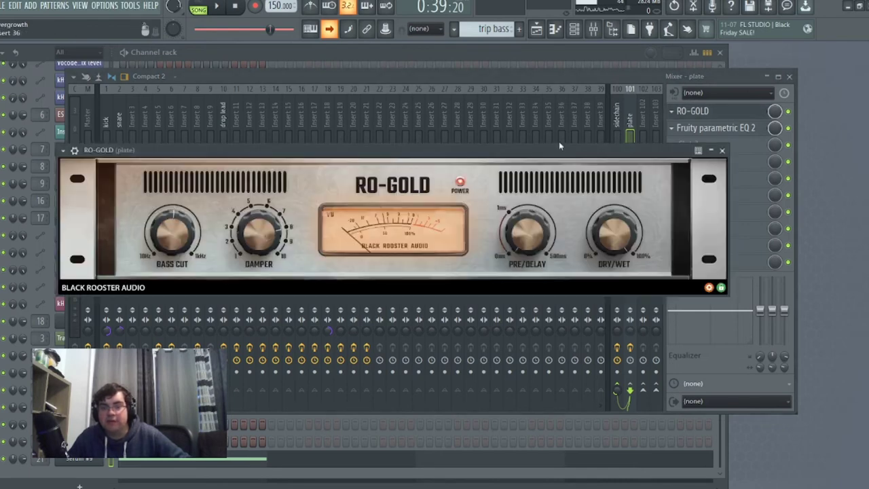
left_click(723, 150)
left_click(731, 130)
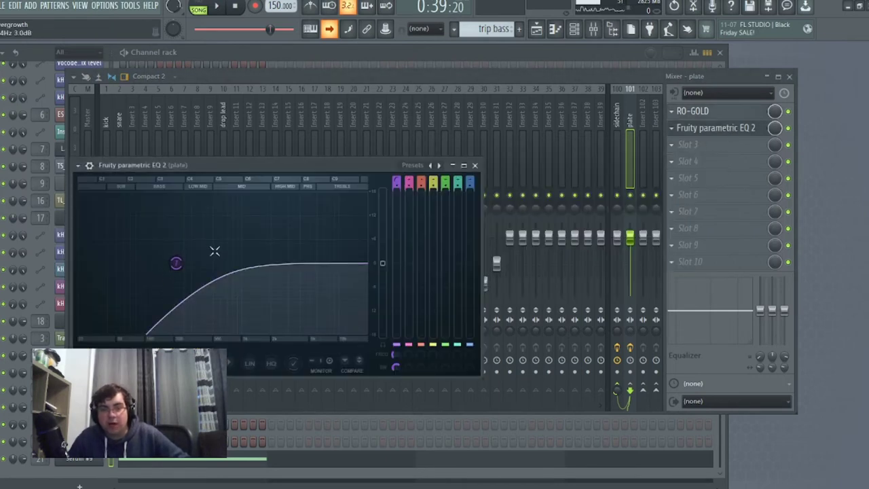
left_click(475, 165)
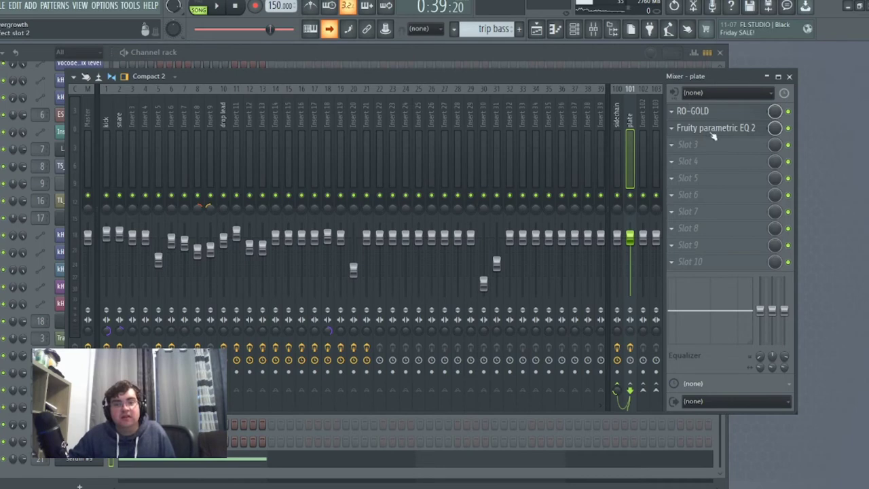
Step: Review the RO-GOLD bass cut, and raise the high-pass frequency slightly in the plate track's Fruity parametric EQ 2
left_click(701, 113)
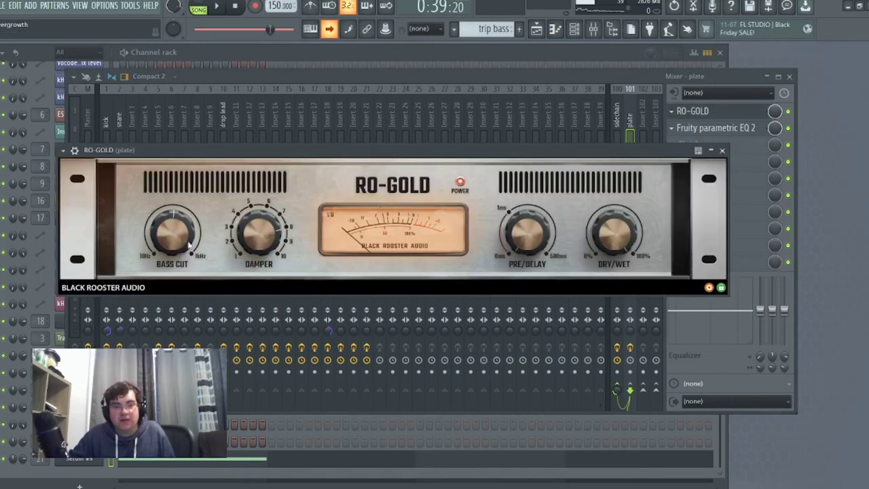
left_click(722, 150)
left_click(720, 128)
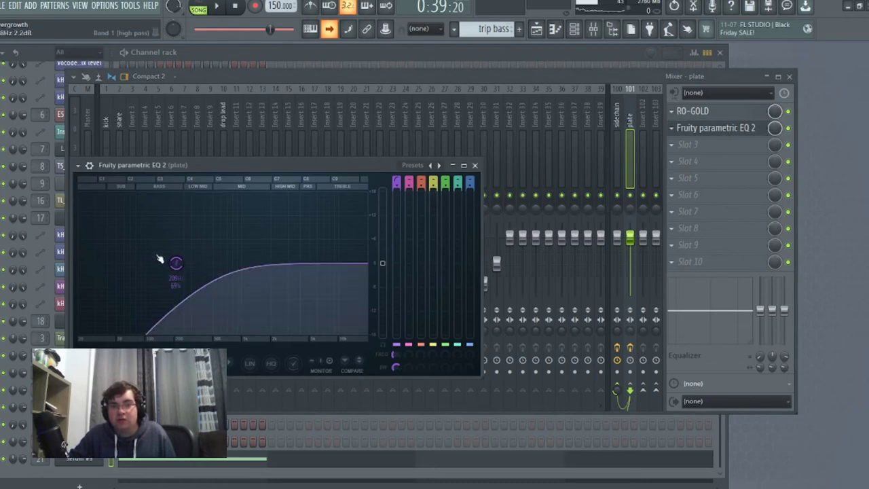
left_click_drag(175, 262, 195, 262)
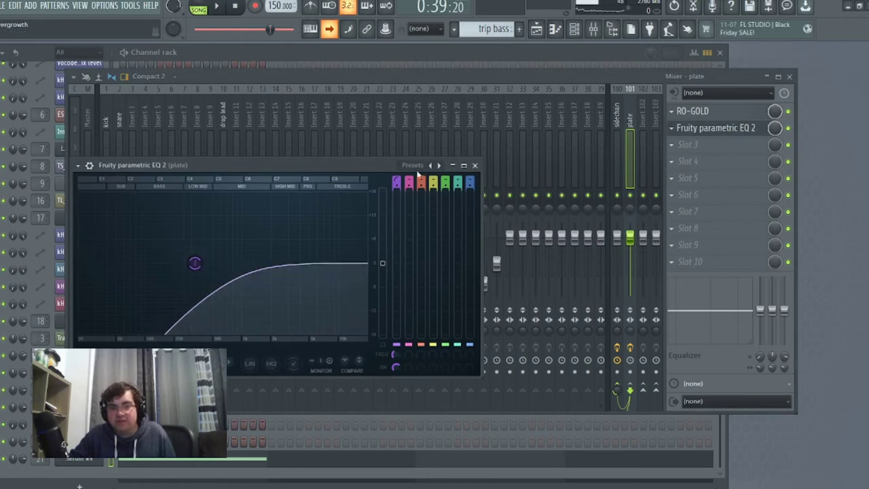
left_click(475, 165)
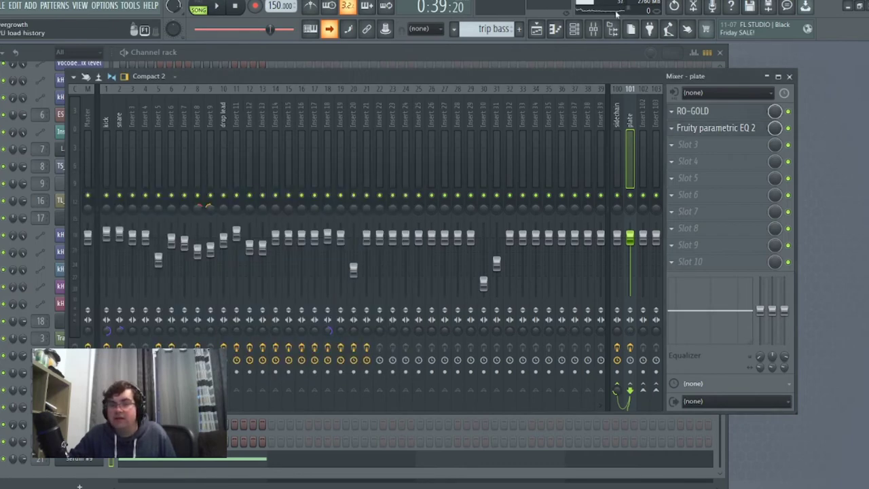
Step: Return to the start of the playlist, solo Track 14 and play the TL_CD_174_Beat_Loop_Reso clip at bar 9
left_click(537, 28)
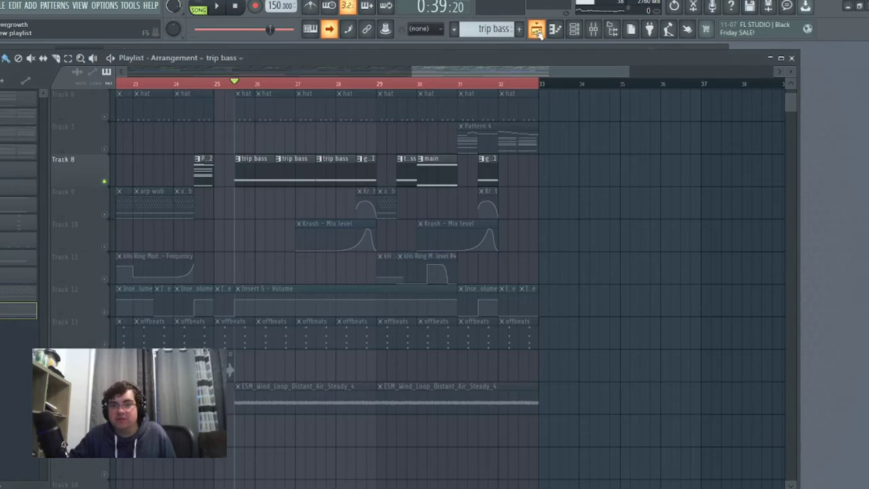
left_click_drag(424, 73, 45, 87)
left_click(448, 370)
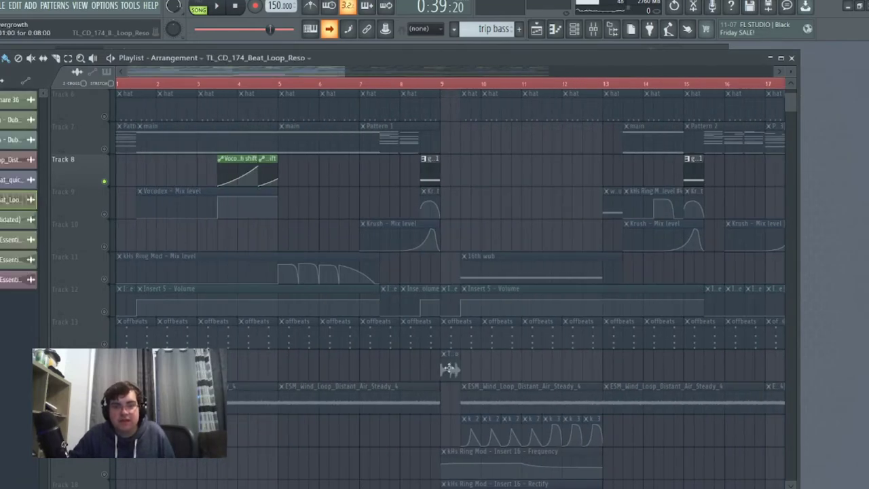
right_click(104, 377)
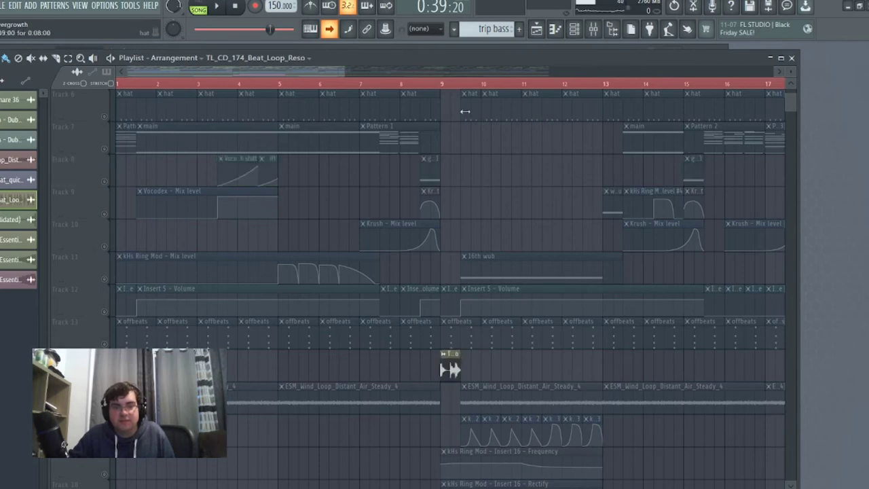
left_click(442, 85)
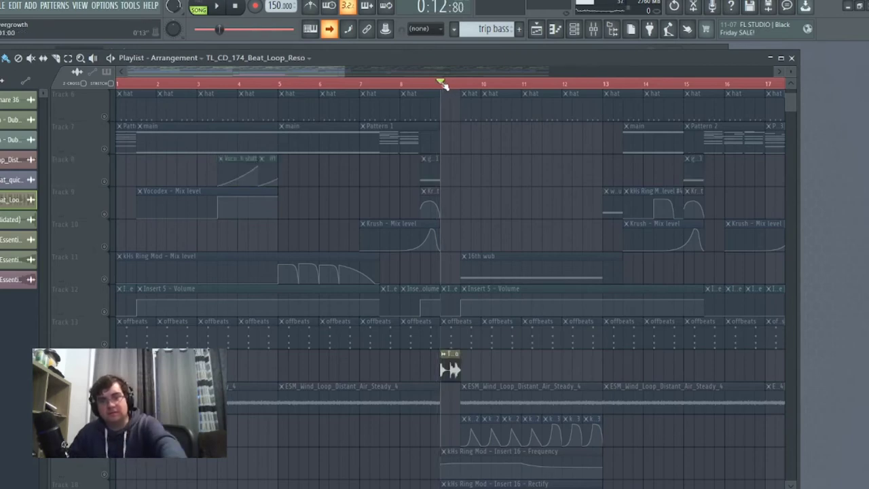
key("space")
key("space")
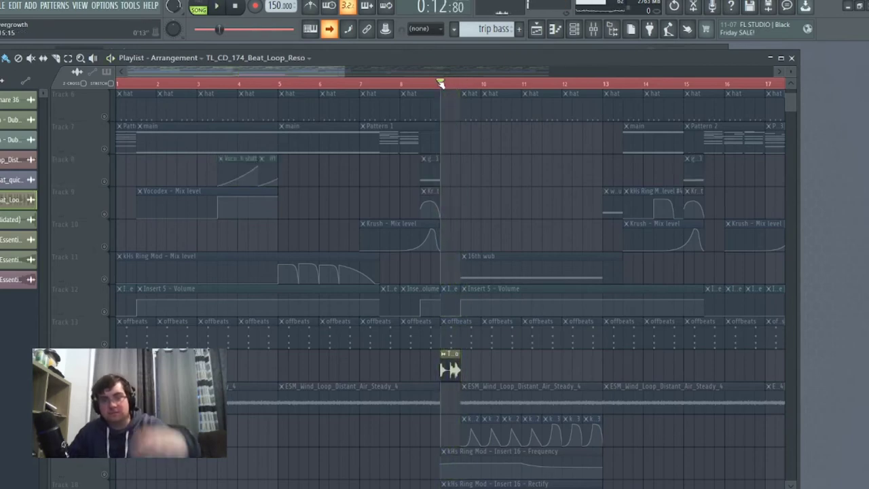
Step: Open the TL_CD_174_Beat_Loop_Reso sample settings and bypass all five effects on its Insert 16 mixer track
double_click(450, 369)
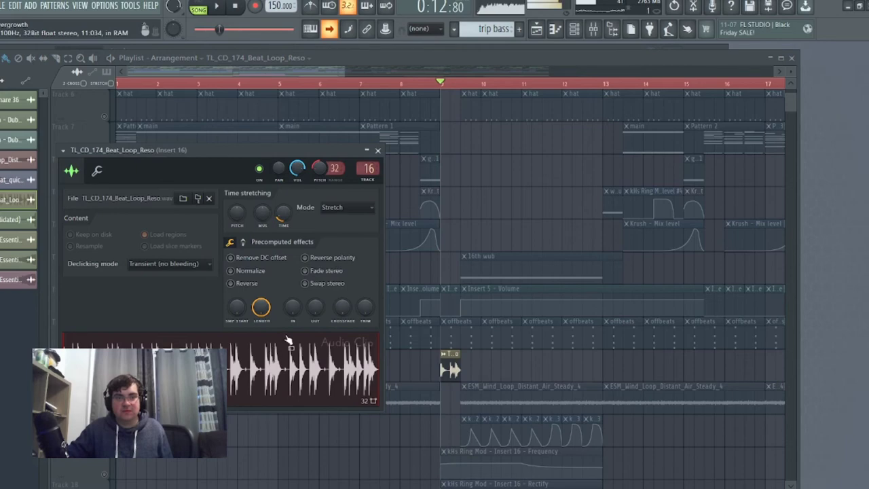
left_click(593, 29)
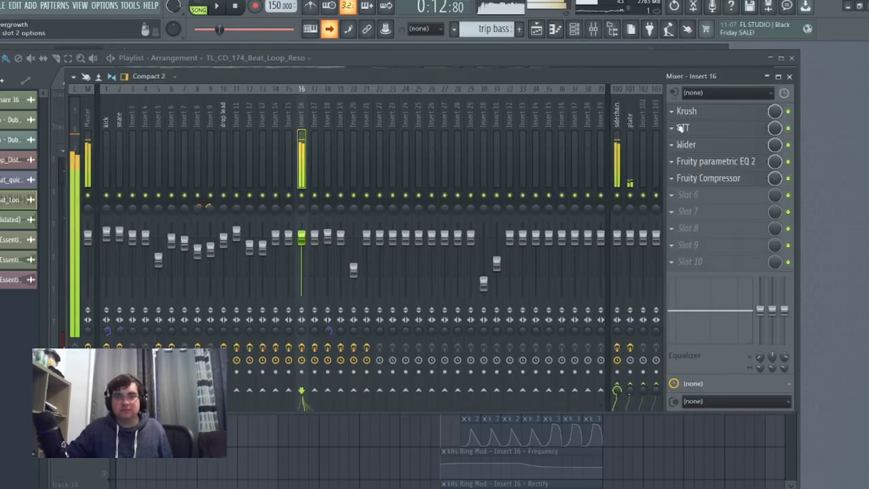
left_click(788, 112)
left_click(788, 128)
left_click(788, 144)
left_click(788, 161)
left_click(788, 178)
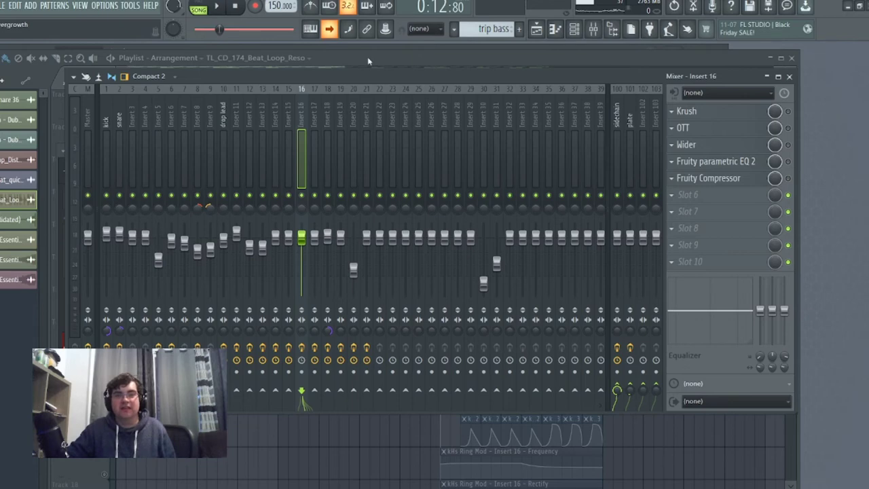
Step: Move the mixer aside to reveal the beat loop's sample window, and bring the mixer back to show Insert 16's effects
left_click_drag(671, 81, 763, 199)
left_click_drag(188, 152, 166, 155)
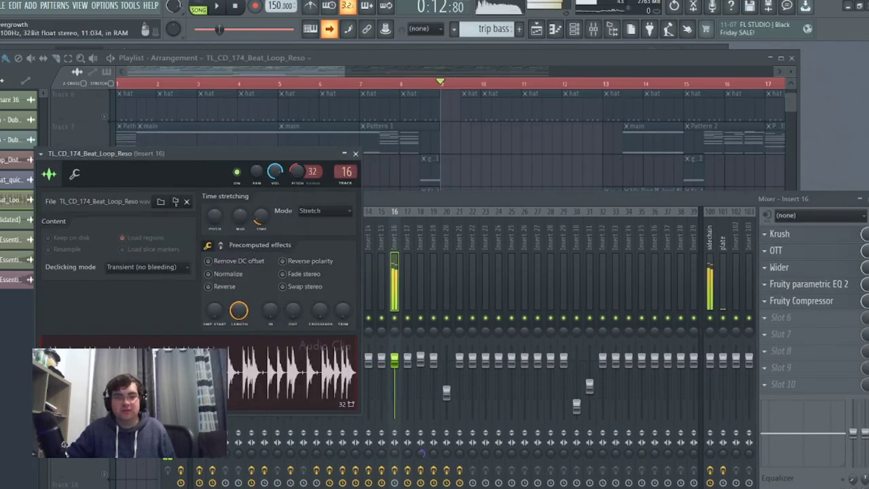
left_click_drag(792, 196, 681, 155)
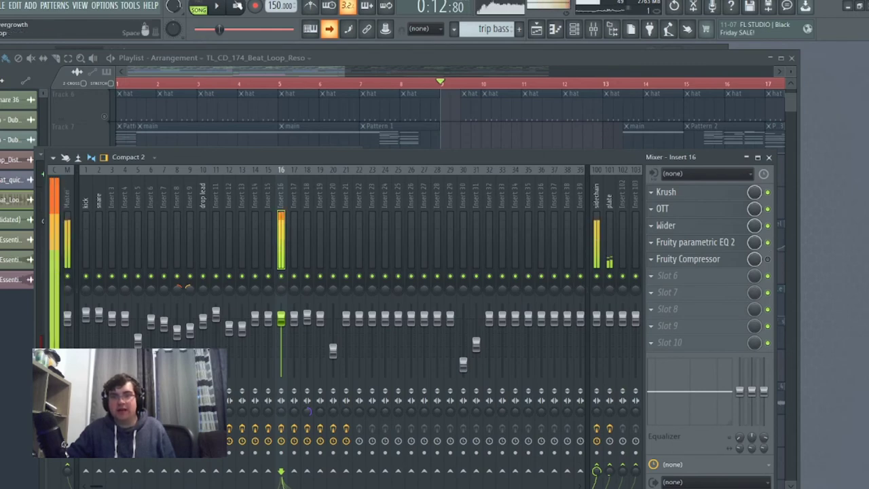
Step: Review Insert 16's Fruity parametric EQ 2 and Fruity Compressor settings and the TL_CD_174_Beat_Loop_Reso sample settings, closing each window
left_click(705, 244)
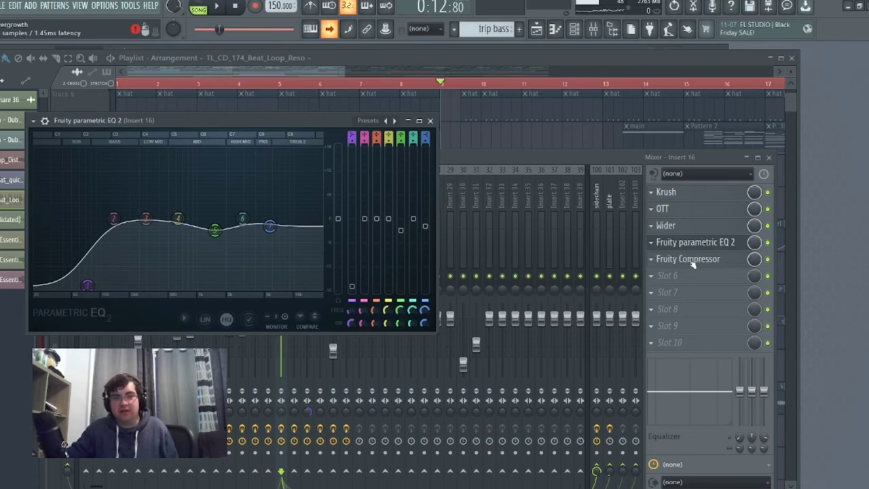
left_click(430, 121)
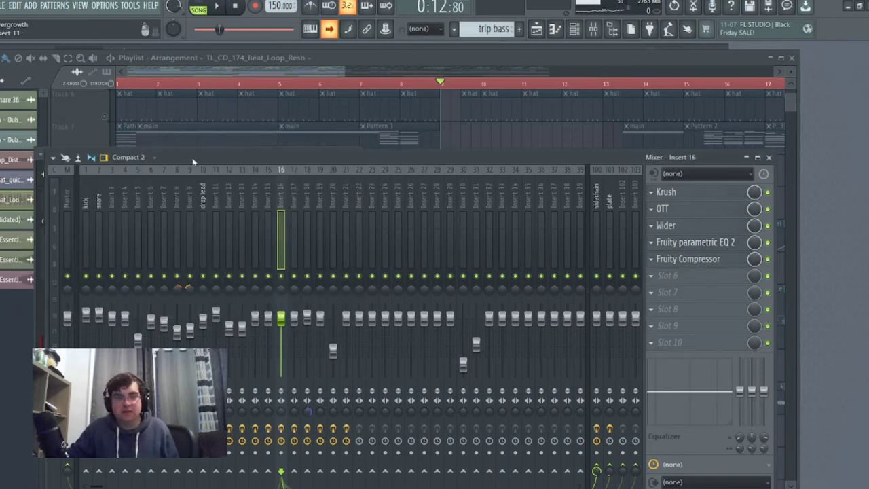
left_click(671, 258)
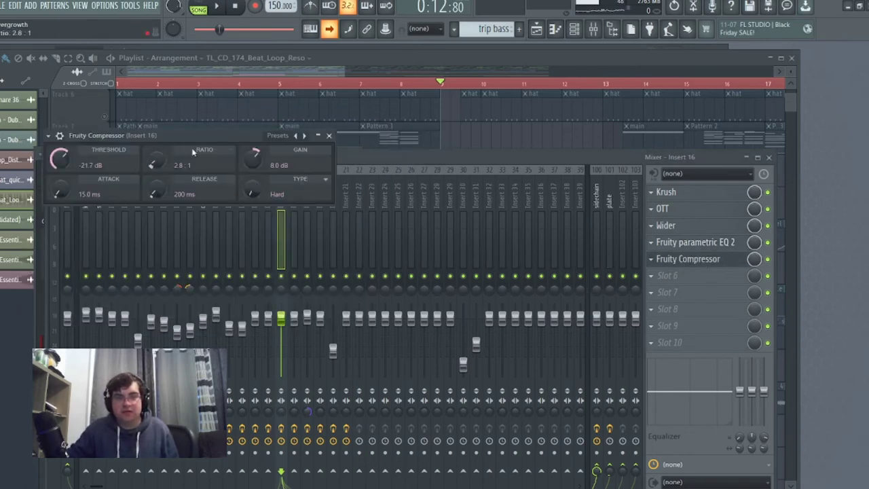
left_click(329, 136)
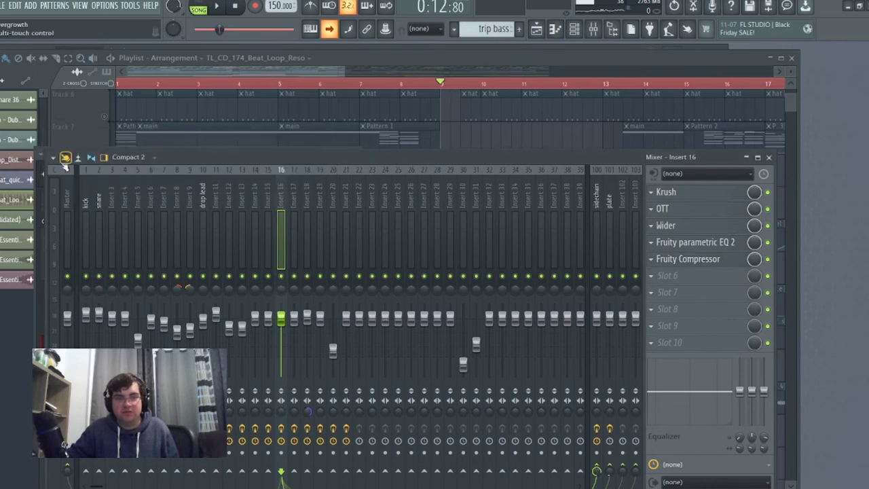
left_click(40, 166)
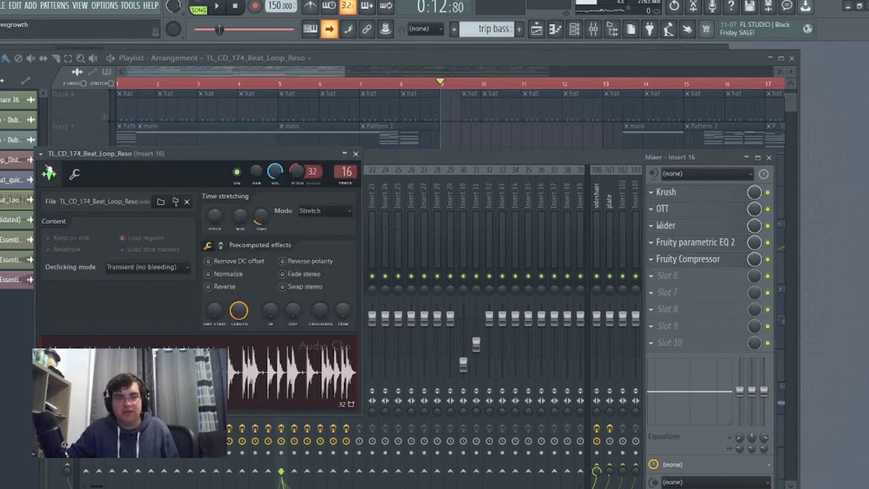
left_click(355, 153)
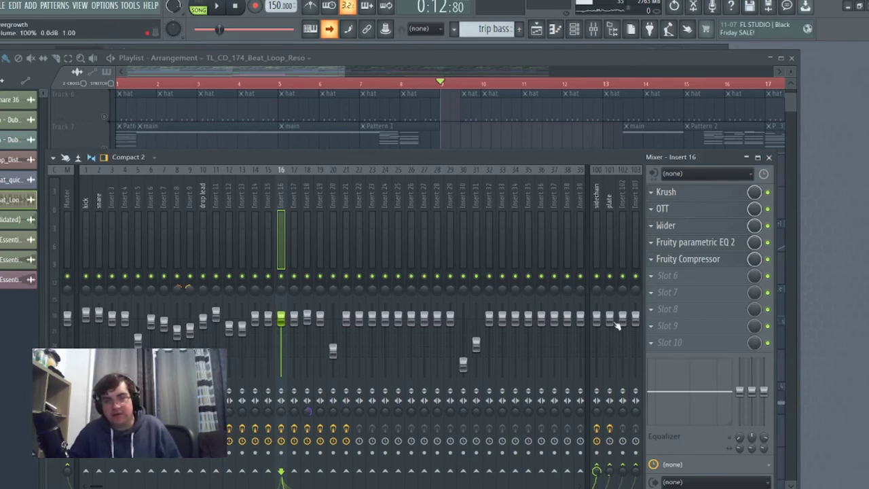
Step: Lower the plate track's volume fader slightly and close the mixer
left_click_drag(613, 322, 611, 328)
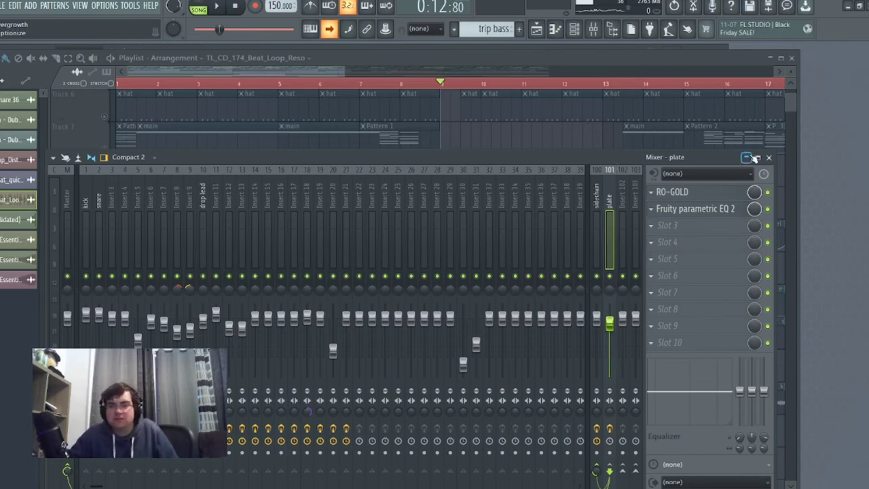
left_click(768, 156)
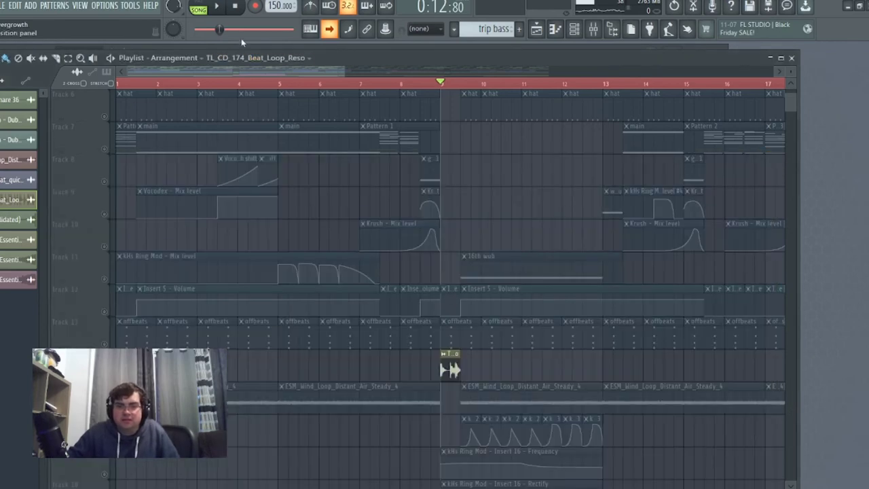
Step: Find the other beat loop clips on Track 14 and set the playback position to the clip at bar 25
left_click_drag(257, 65, 346, 70)
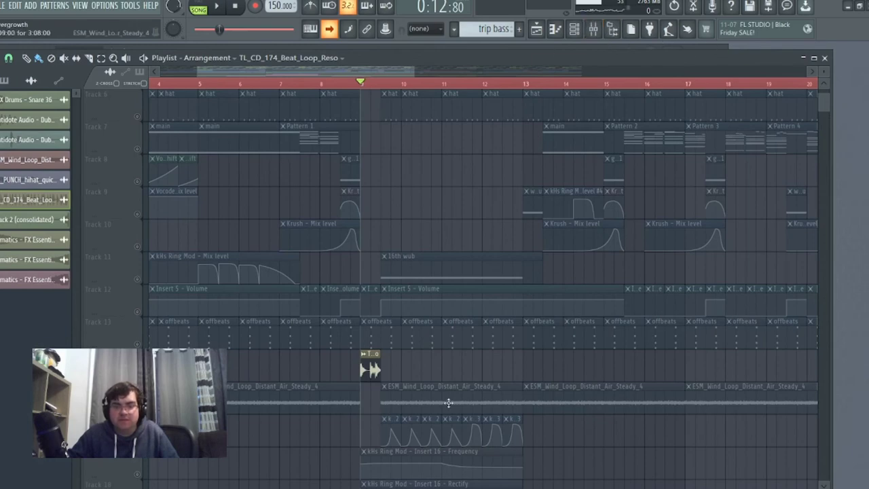
scroll(447, 404, "down", 1)
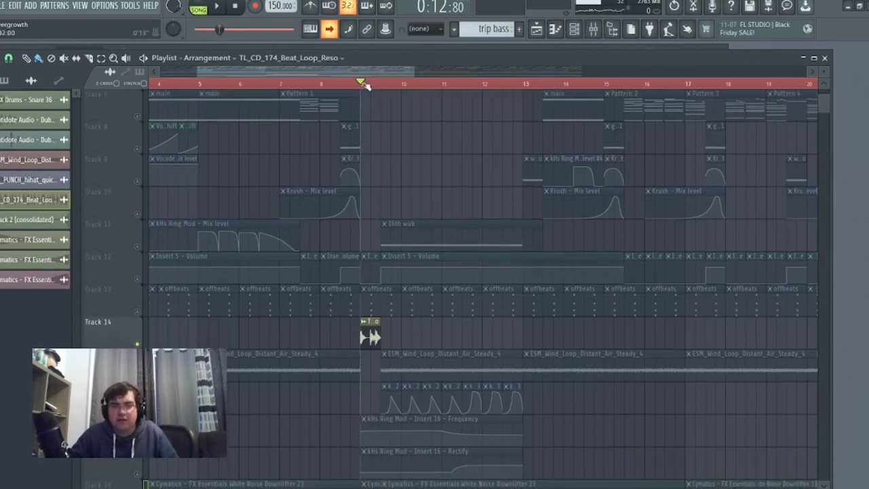
left_click(367, 85)
mouse_move(384, 97)
left_mouse_down()
mouse_move(363, 92)
mouse_move(575, 83)
mouse_move(332, 93)
mouse_move(868, 91)
mouse_move(679, 81)
mouse_move(557, 120)
mouse_move(607, 106)
mouse_move(598, 108)
left_mouse_up()
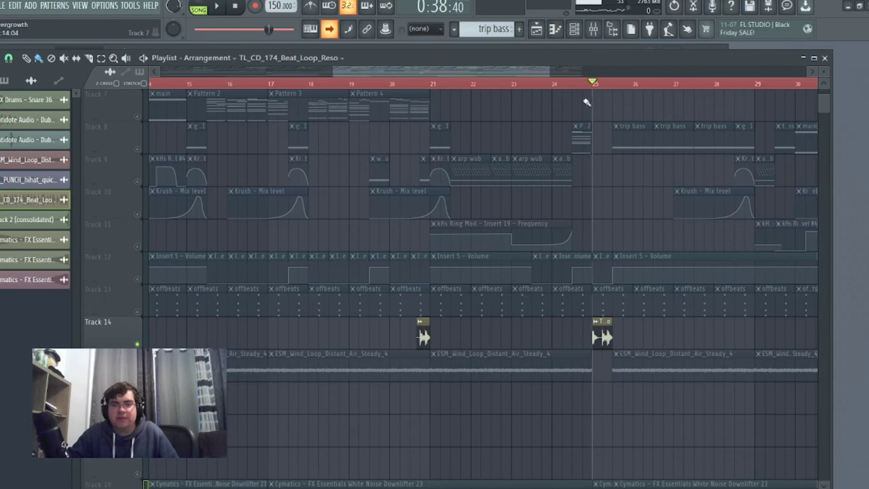
Step: Solo the ESM_Wind_Loop_Distant_Air_Steady_4 track, play it from the middle of bar 25, and stop playback
scroll(591, 228, "up", 2)
left_click_drag(427, 73, 516, 147)
scroll(704, 380, "up", 1)
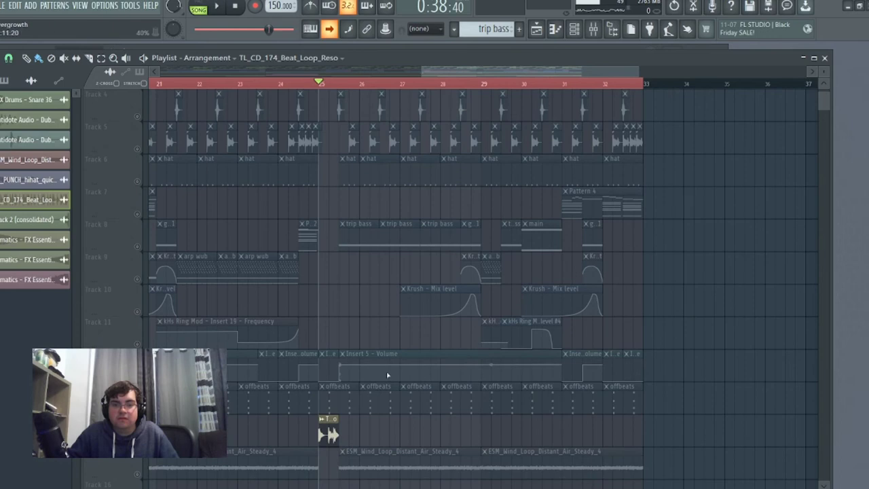
scroll(288, 382, "down", 2)
right_click(137, 409)
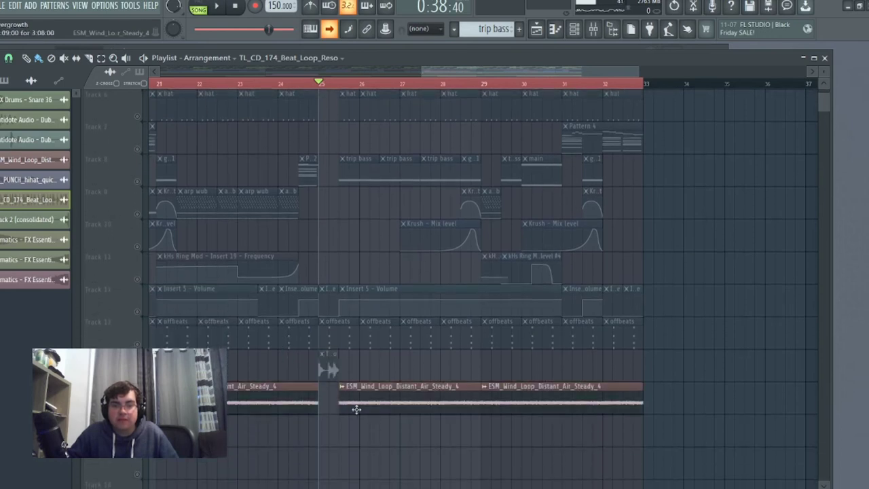
left_click(341, 83)
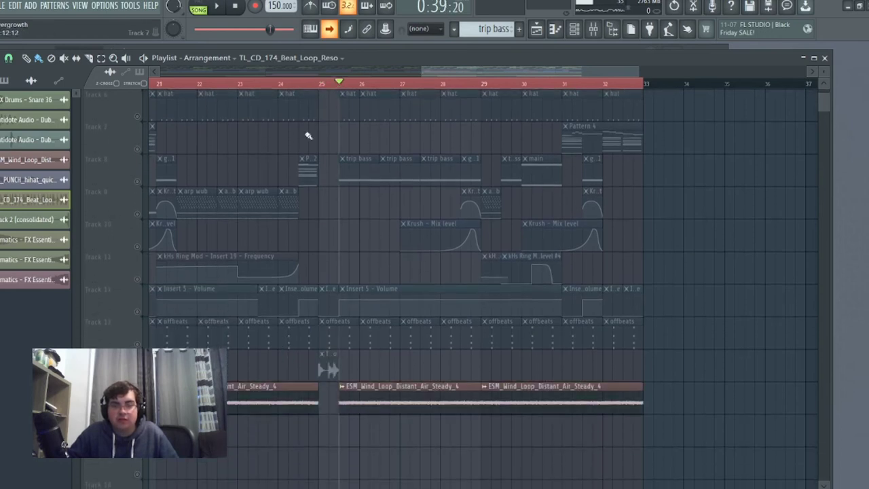
left_click(223, 10)
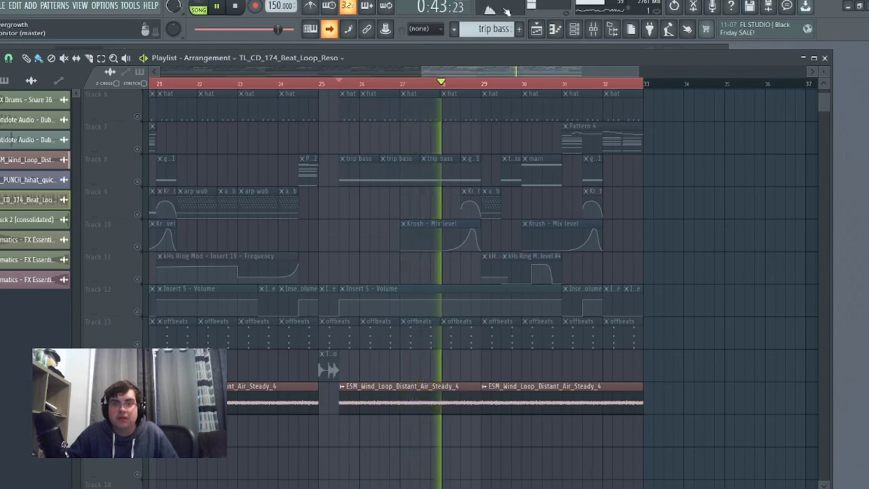
key("space")
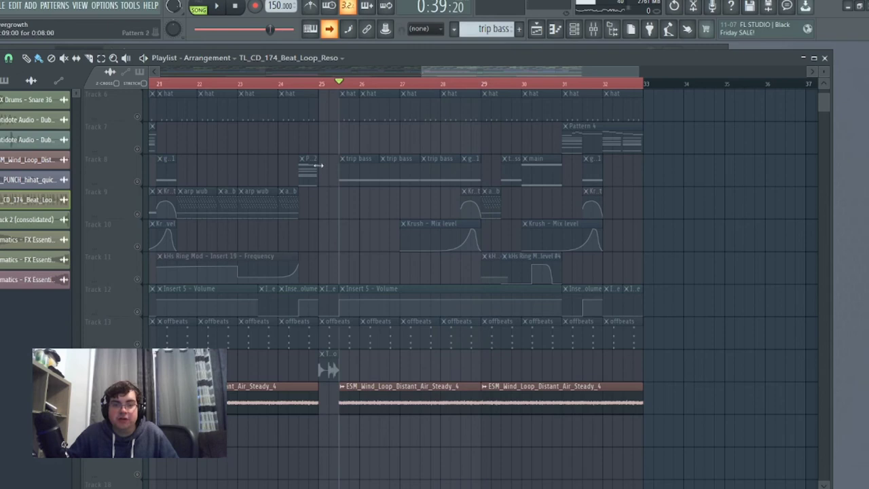
Step: Enable Track 12's Insert 5 - Volume automation alongside the wind loop, play both from bar 25, and stop playback
left_click(329, 83)
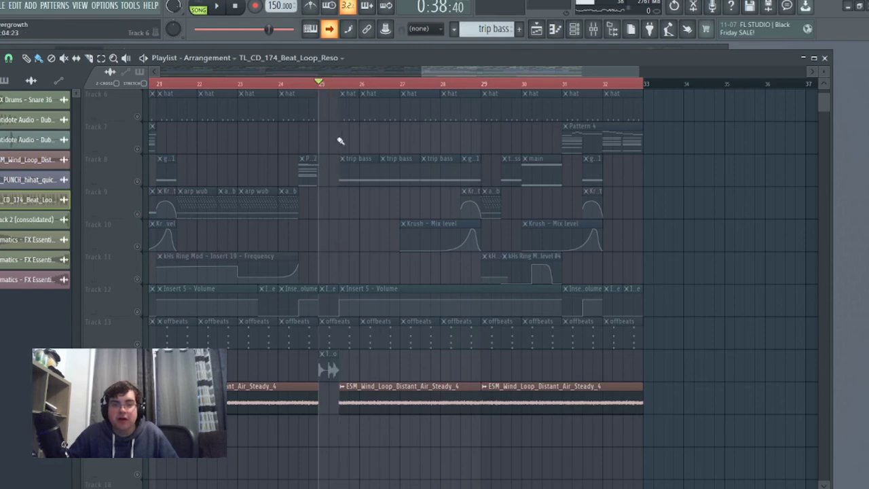
left_click(133, 311)
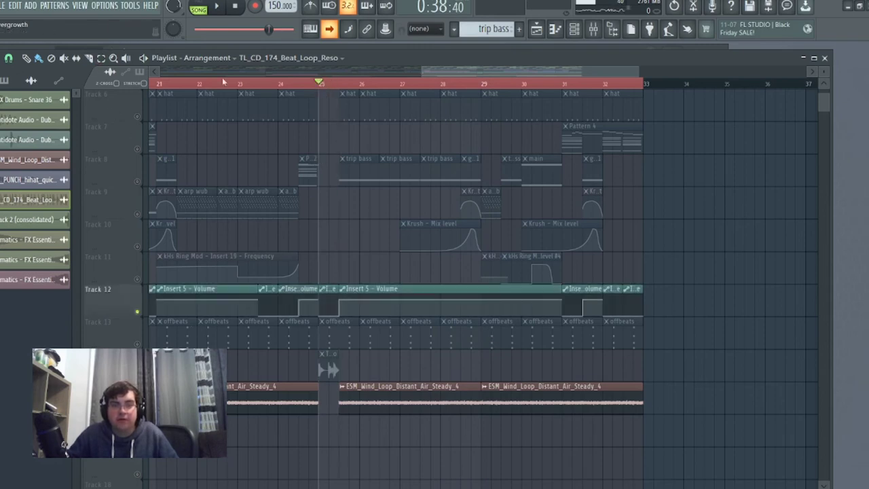
scroll(475, 300, "up", 2)
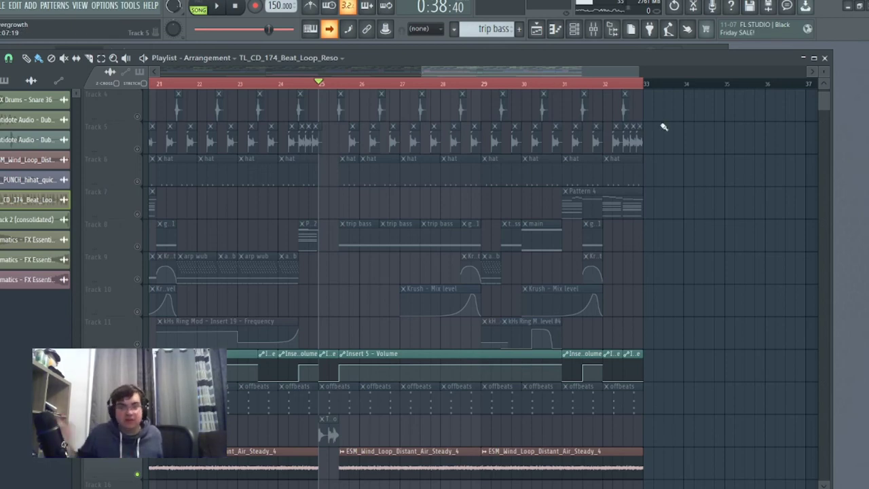
left_click(217, 6)
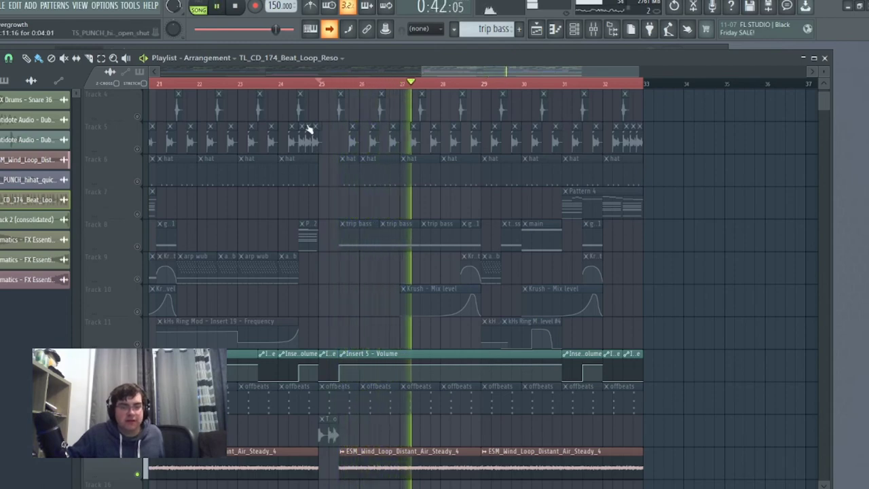
scroll(709, 291, "down", 2)
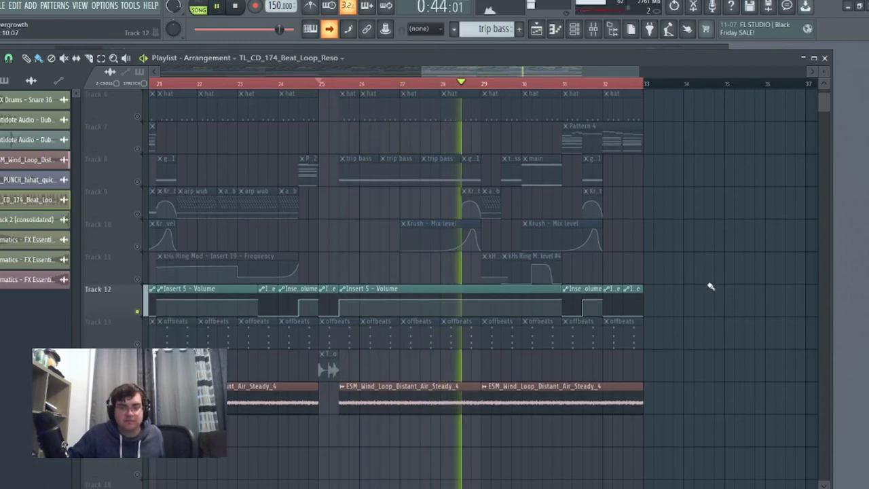
left_click(235, 6)
Step: Solo Track 13 with the offbeats pattern, play it from bar 25, and stop playback
left_click_drag(499, 74, 453, 77)
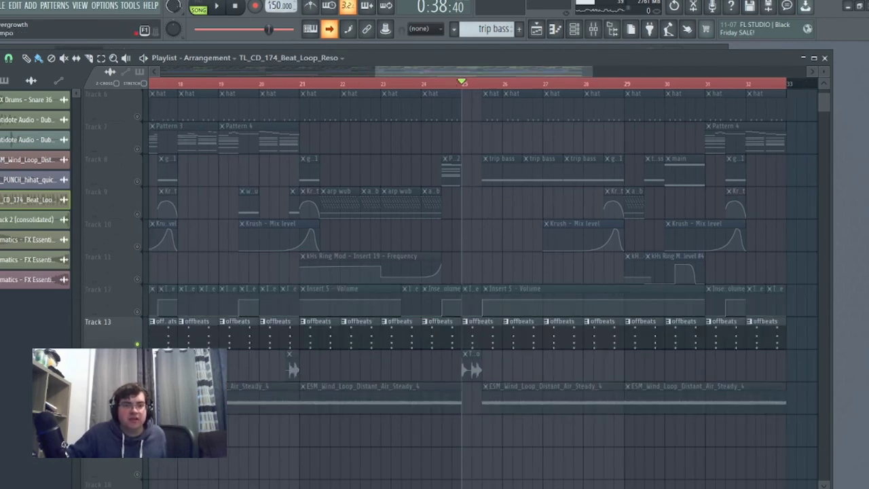
scroll(509, 224, "up", 2)
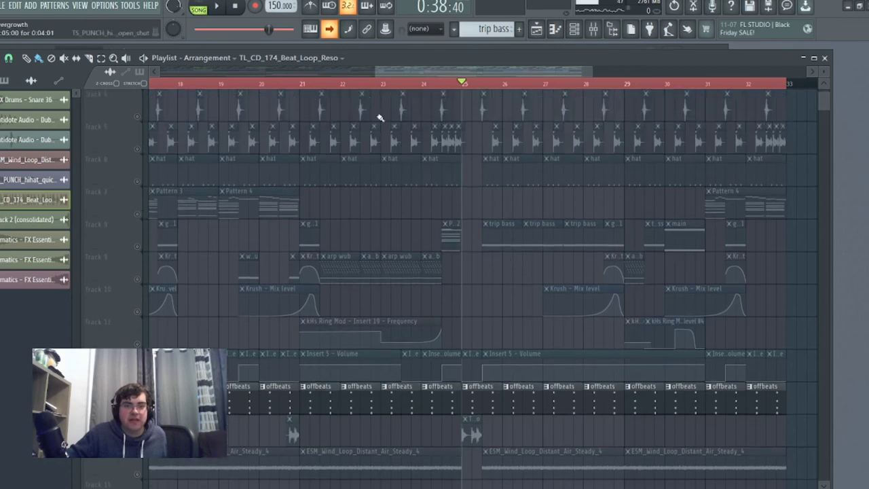
left_click(217, 6)
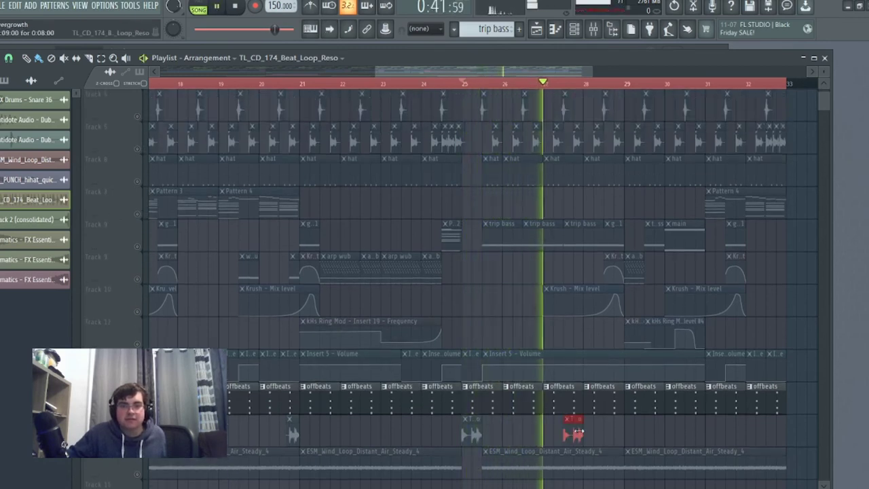
left_click_drag(446, 73, 544, 72)
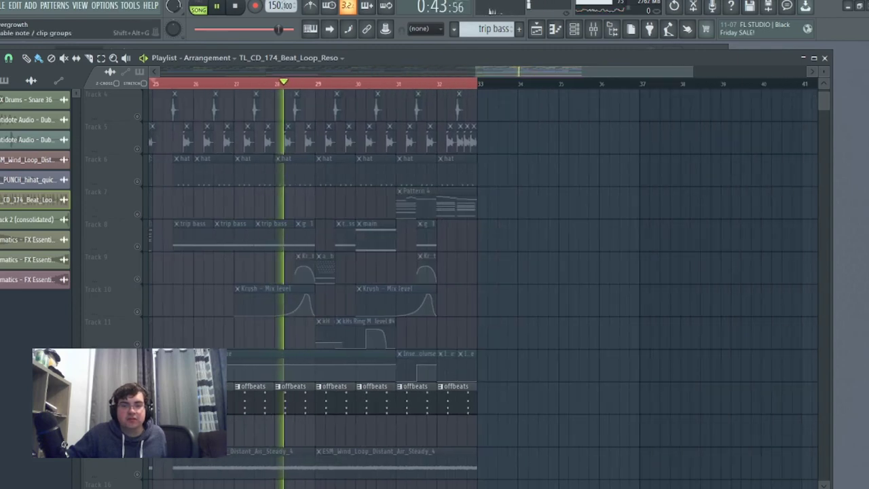
key("space")
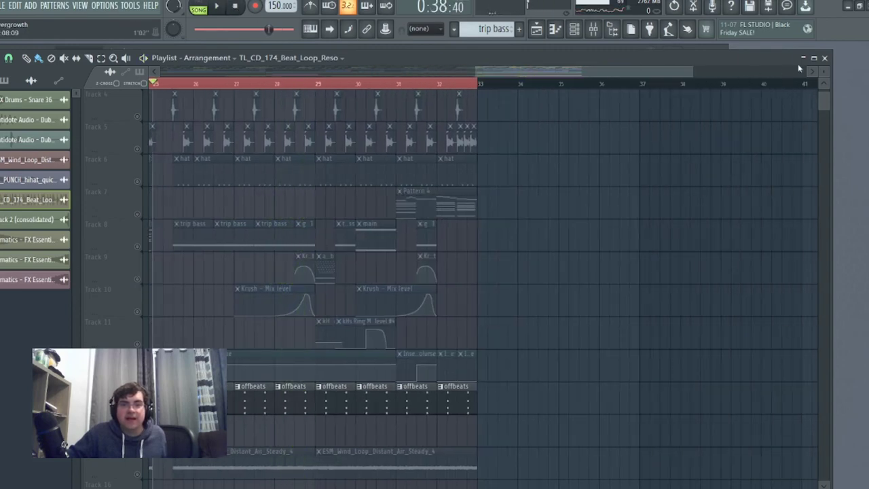
Step: Close the playlist, open the LABS channel to show its Hannah Peel's Music Box preset in the preset browser, and close the plugin
left_click(824, 58)
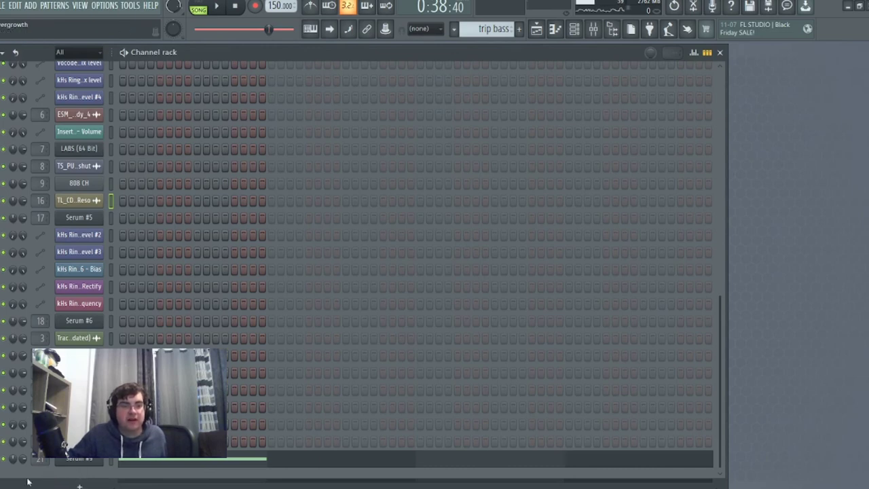
left_click(88, 149)
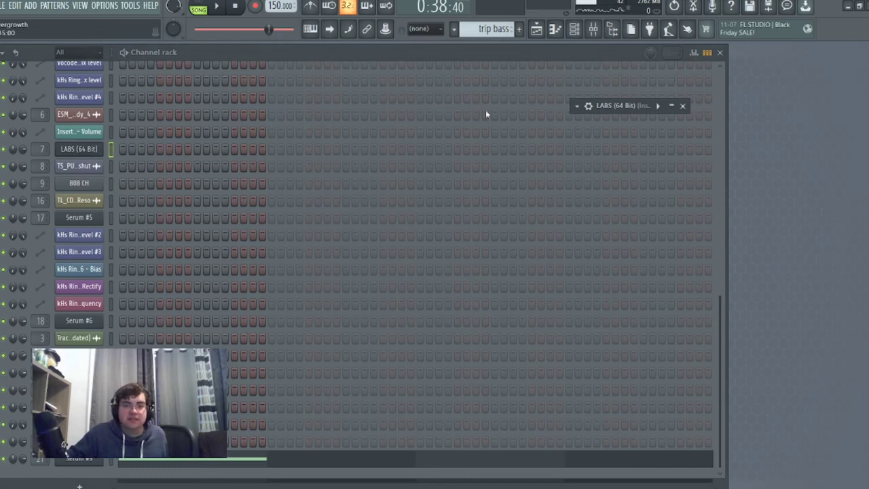
left_click(671, 107)
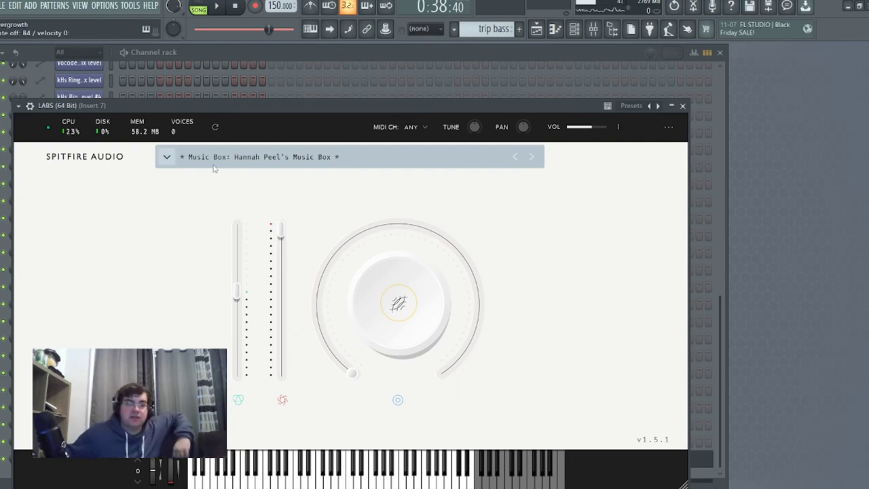
left_click(166, 157)
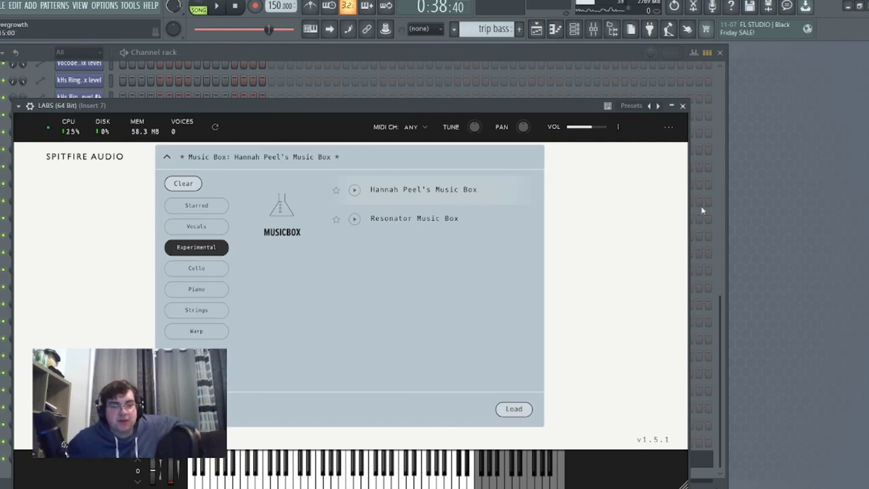
left_click(683, 106)
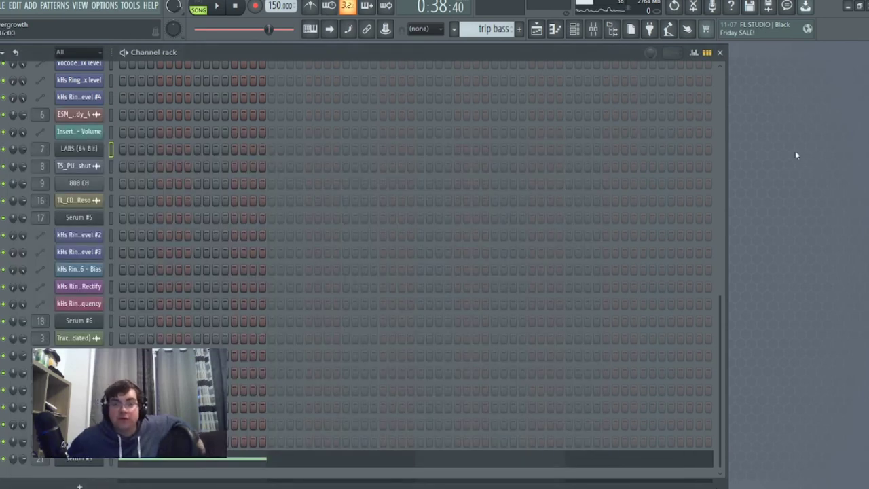
Step: Show the mixer on LABS's Insert 7 track and open the LABS piano roll
left_click(592, 29)
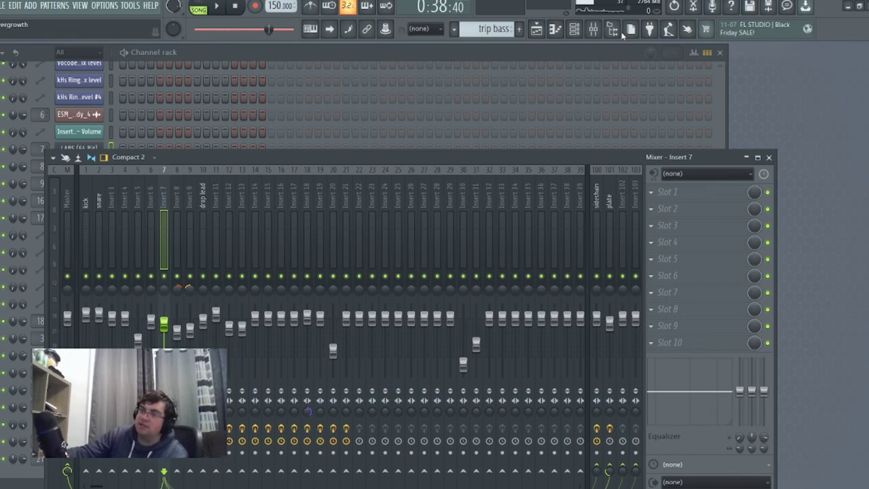
key("F6")
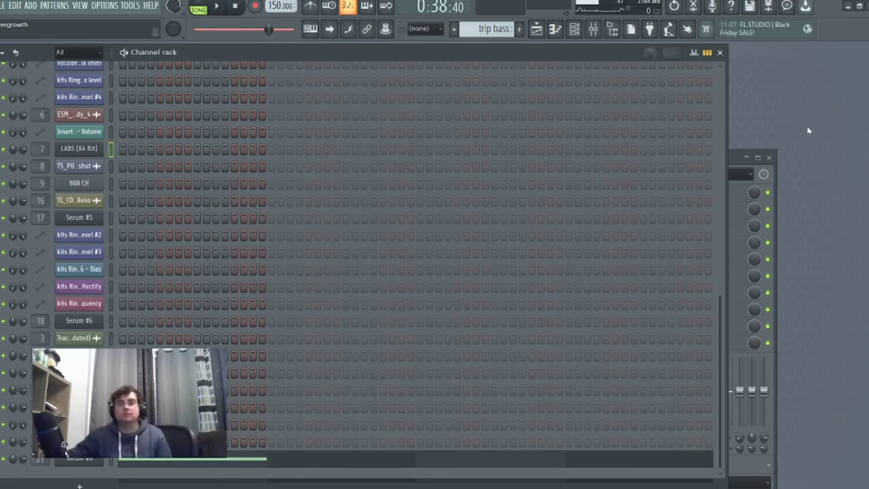
left_click(594, 31)
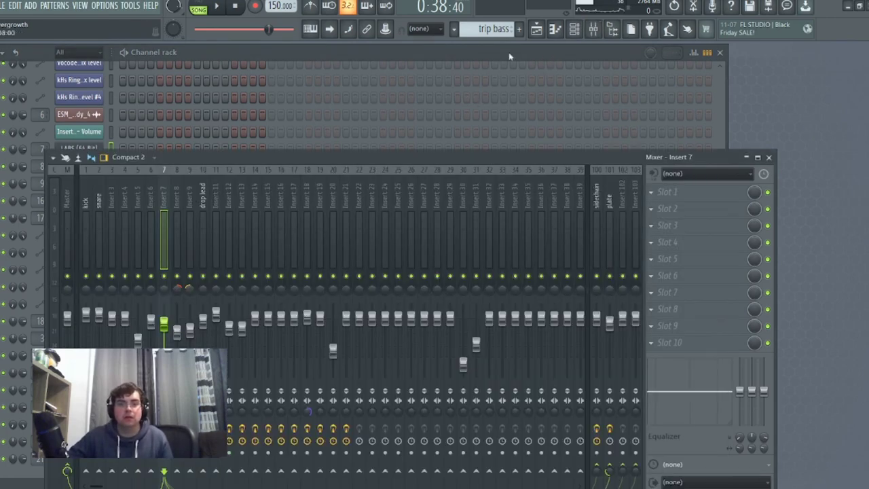
left_click(555, 28)
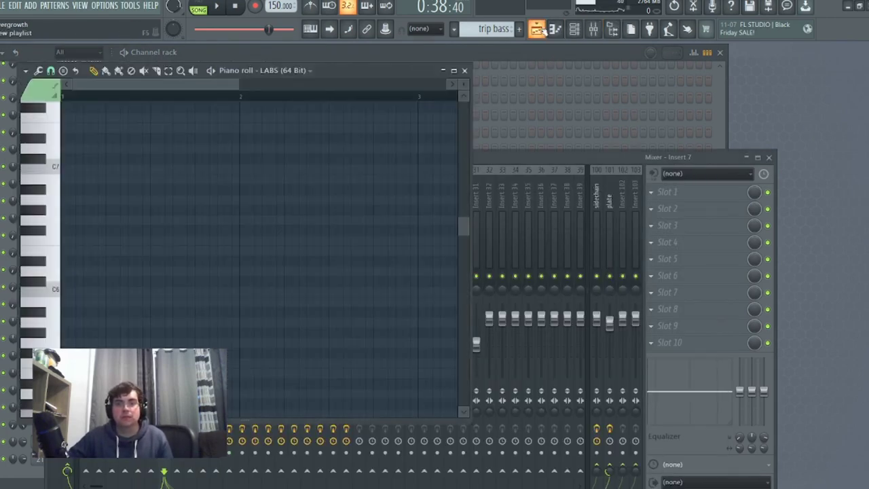
Step: Reopen the playlist with all tracks unmuted and examine how the arrangement is laid out from about bar 6 to bar 33
left_click(536, 28)
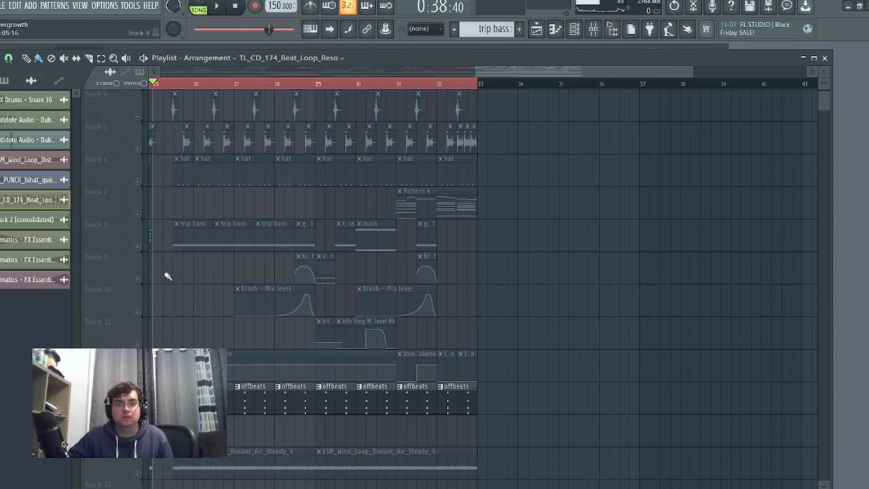
left_click_drag(533, 73, 349, 145)
scroll(350, 144, "right", 4)
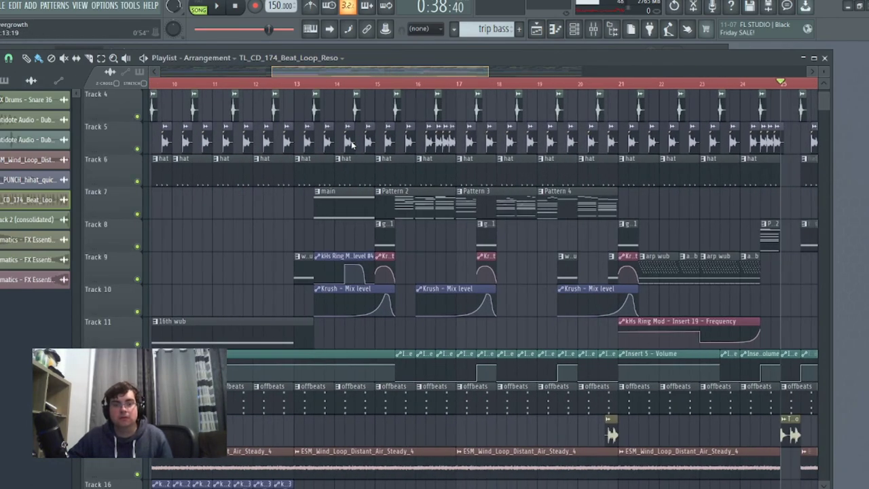
scroll(351, 143, "left", 3)
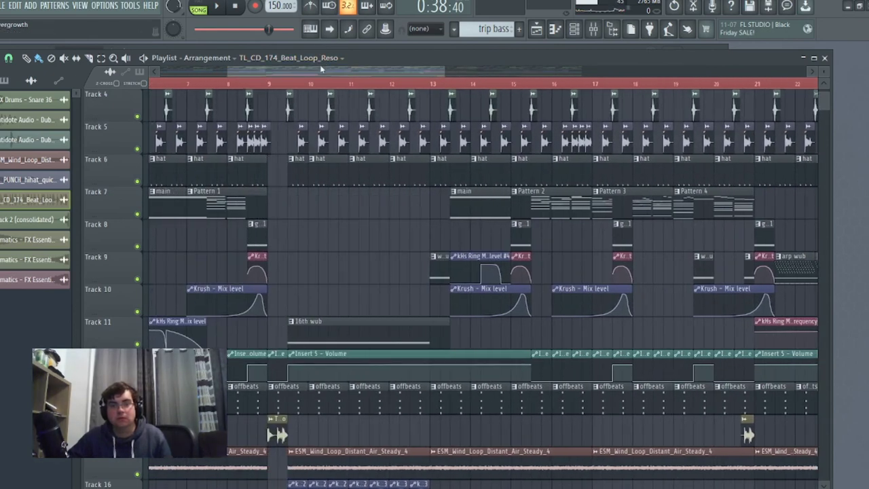
scroll(824, 71, "down", 2)
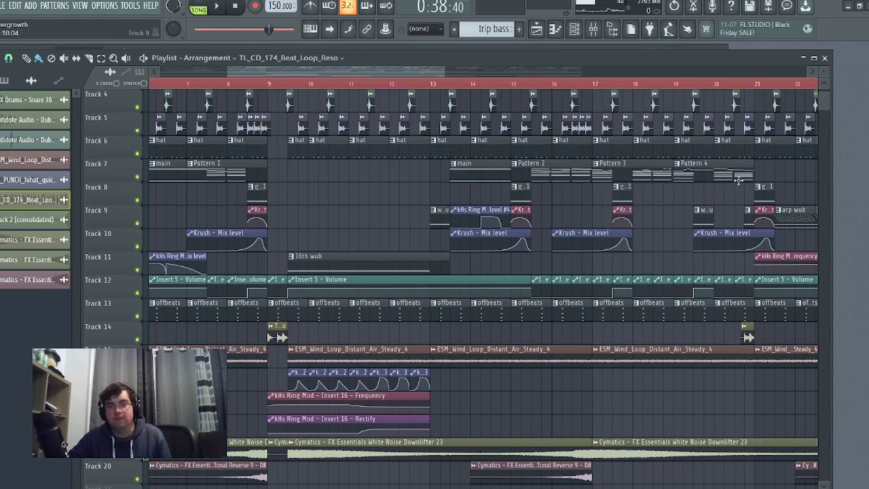
left_click_drag(414, 72, 498, 73)
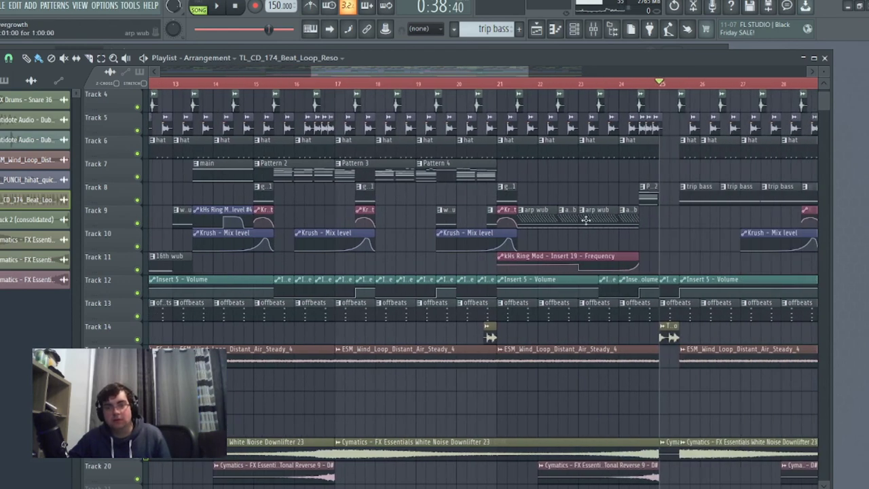
scroll(475, 135, "right", 4)
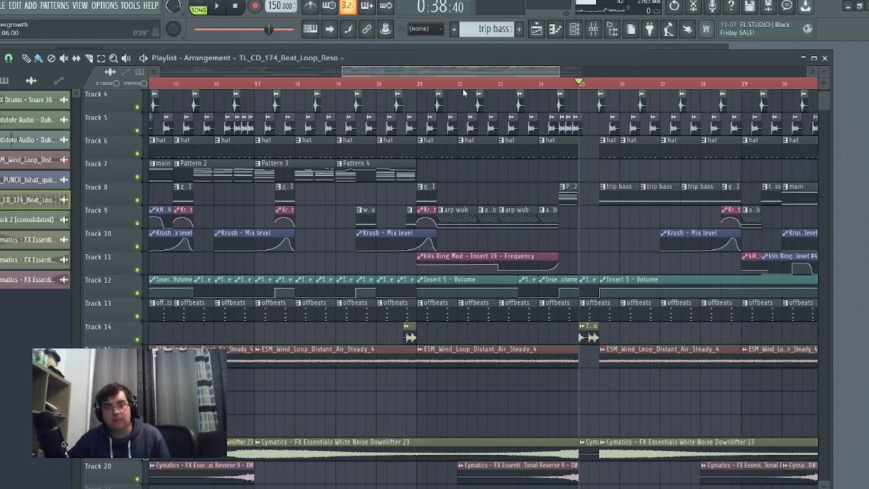
left_click_drag(484, 72, 545, 80)
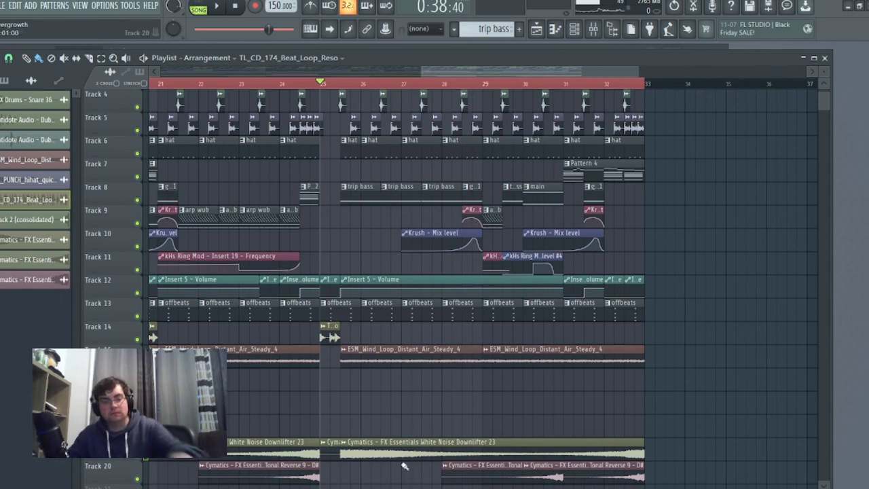
key("super")
key("super")
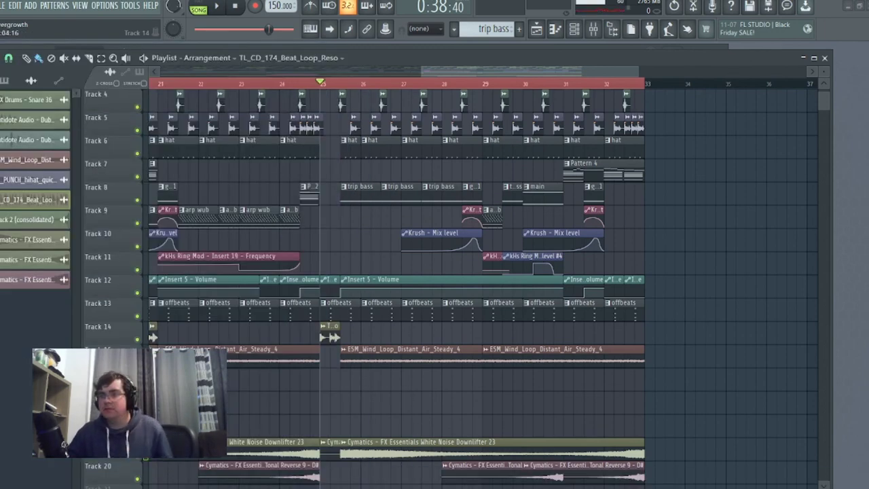